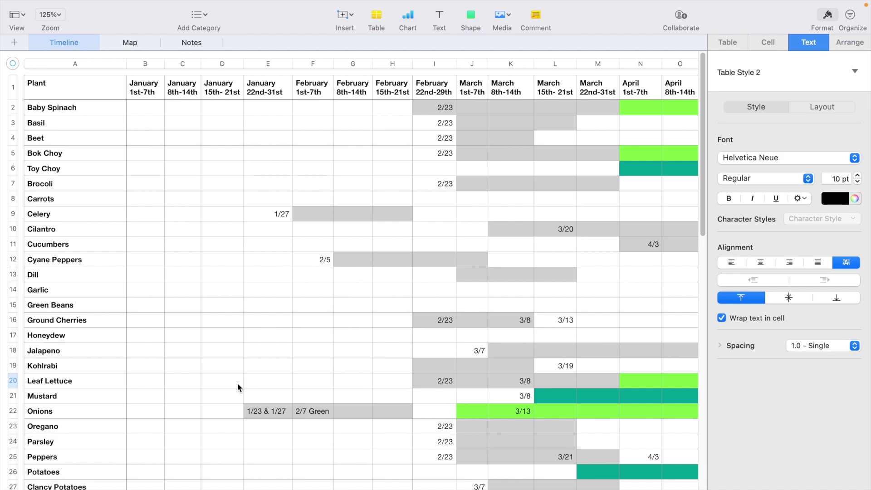
Step: Search Google for 'last frost date'
{"action": "scroll", "coordinate": [236, 372], "scroll_direction": "down", "scroll_amount": 2}
{"action": "scroll", "coordinate": [234, 363], "scroll_direction": "down", "scroll_amount": 8}
{"action": "scroll", "coordinate": [234, 363], "scroll_direction": "down", "scroll_amount": 5}
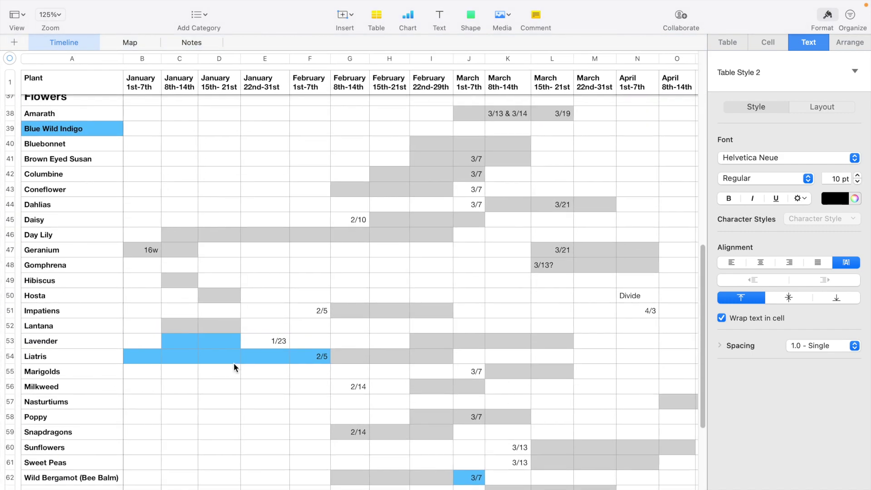
{"action": "scroll", "coordinate": [233, 363], "scroll_direction": "up", "scroll_amount": 2}
{"action": "scroll", "coordinate": [233, 363], "scroll_direction": "up", "scroll_amount": 8}
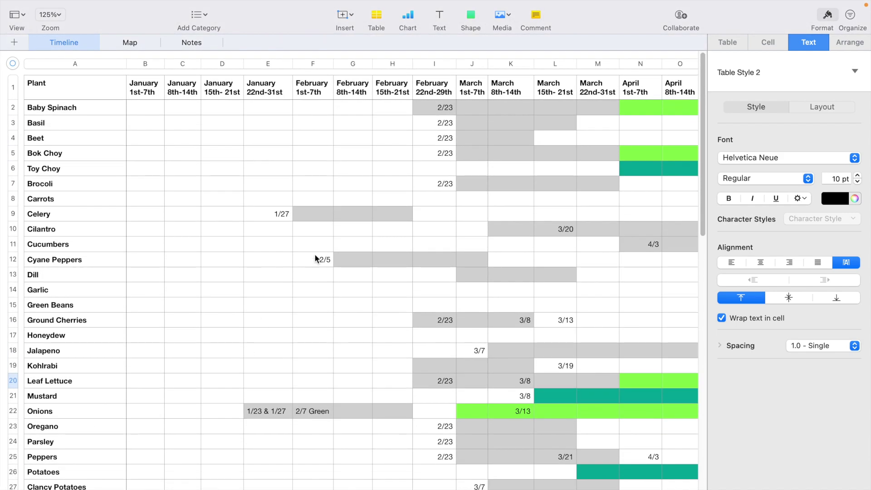
{"action": "scroll", "coordinate": [399, 118], "scroll_direction": "right", "scroll_amount": 3}
{"action": "scroll", "coordinate": [444, 93], "scroll_direction": "right", "scroll_amount": 5}
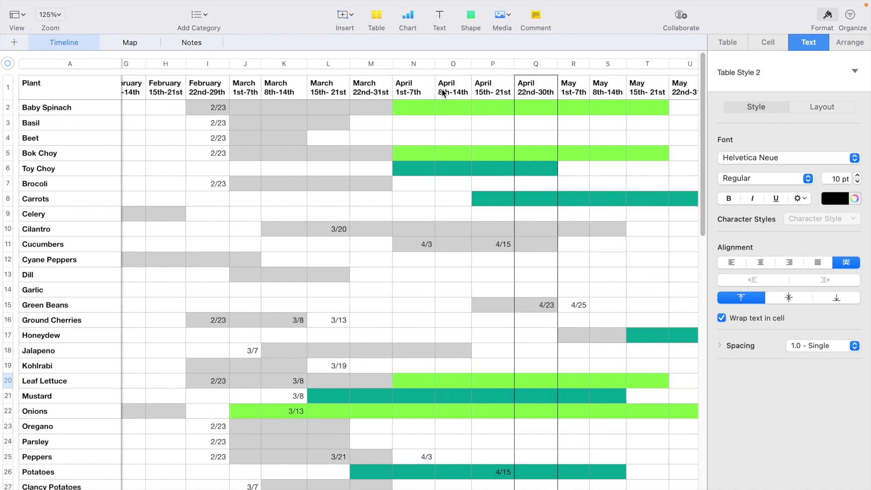
{"action": "scroll", "coordinate": [444, 93], "scroll_direction": "right", "scroll_amount": 1}
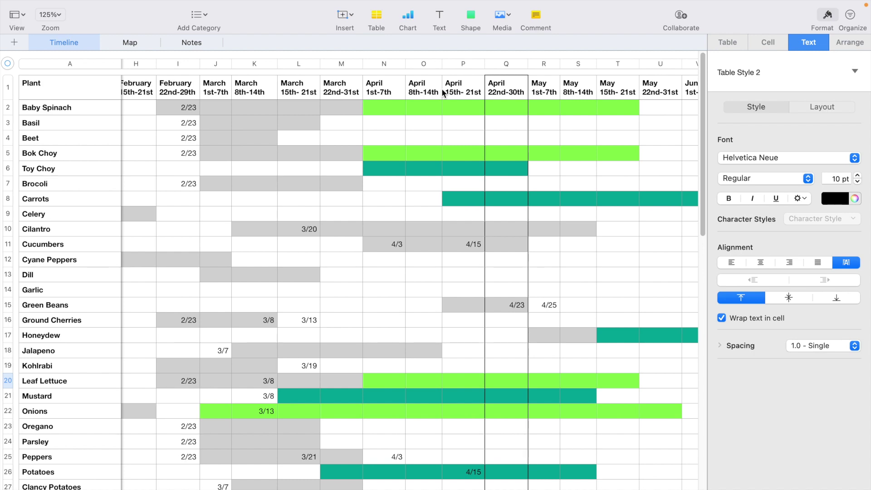
{"action": "scroll", "coordinate": [443, 93], "scroll_direction": "right", "scroll_amount": 1}
{"action": "scroll", "coordinate": [443, 93], "scroll_direction": "right", "scroll_amount": 2}
{"action": "scroll", "coordinate": [443, 93], "scroll_direction": "right", "scroll_amount": 1}
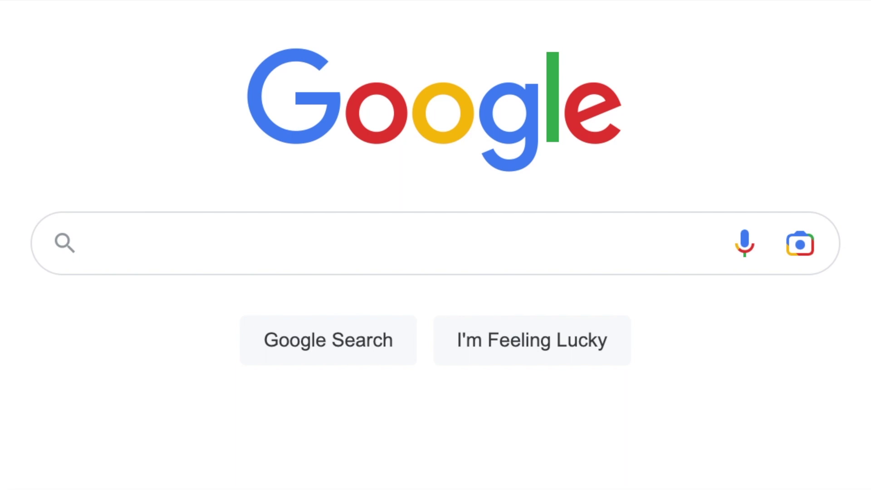
{"action": "left_click", "coordinate": [146, 239]}
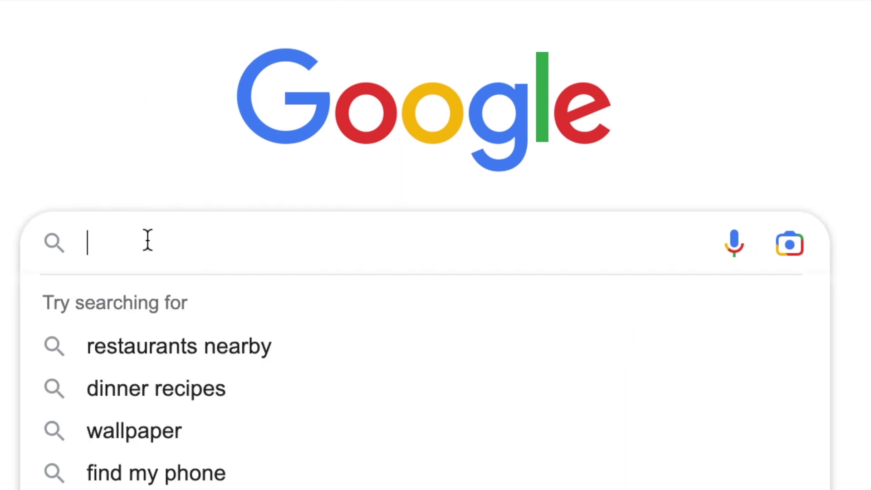
{"action": "type", "text": "last fr"}
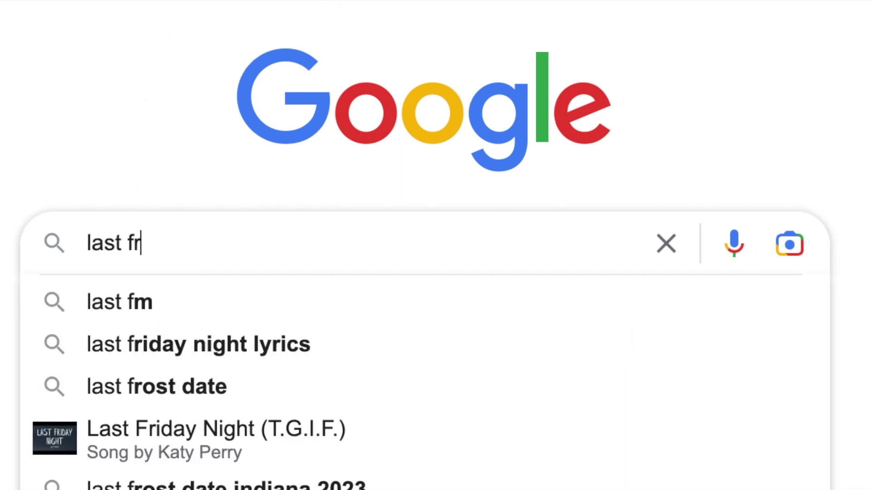
{"action": "type", "text": "ost date"}
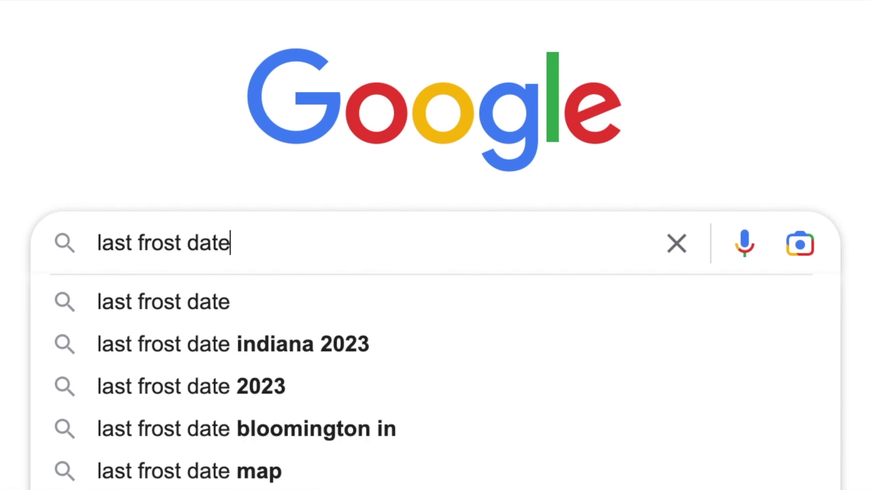
{"action": "key", "text": "Return"}
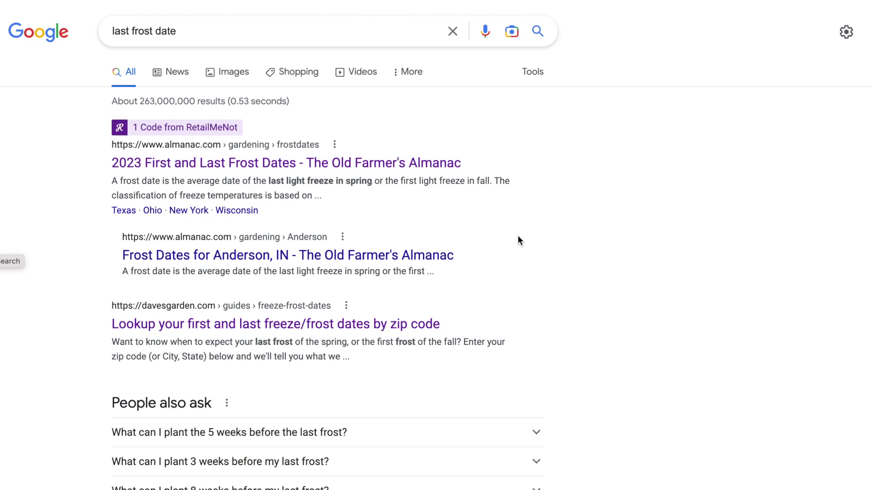
Step: Open the Old Farmer's Almanac frost-dates page from the search results
{"action": "left_click", "coordinate": [173, 163]}
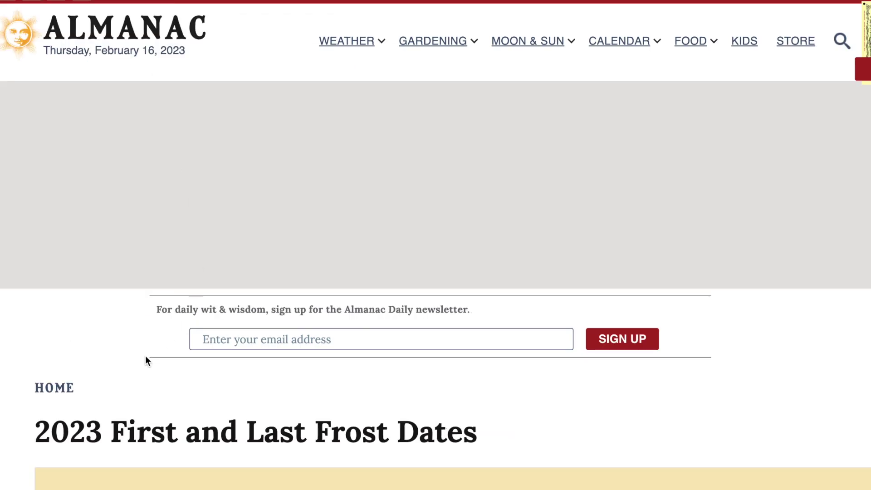
{"action": "scroll", "coordinate": [146, 356], "scroll_direction": "down", "scroll_amount": 3}
{"action": "scroll", "coordinate": [145, 356], "scroll_direction": "down", "scroll_amount": 1}
{"action": "scroll", "coordinate": [145, 356], "scroll_direction": "down", "scroll_amount": 1}
{"action": "scroll", "coordinate": [145, 357], "scroll_direction": "down", "scroll_amount": 1}
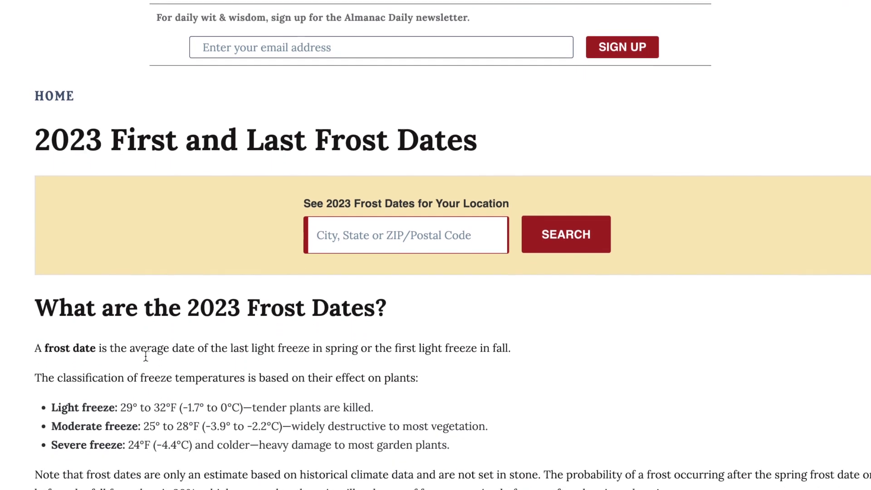
{"action": "scroll", "coordinate": [145, 356], "scroll_direction": "down", "scroll_amount": 2}
Step: Look up frost dates for ZIP 32835, showing Orlando's Feb 8 last spring frost
{"action": "left_click", "coordinate": [360, 120]}
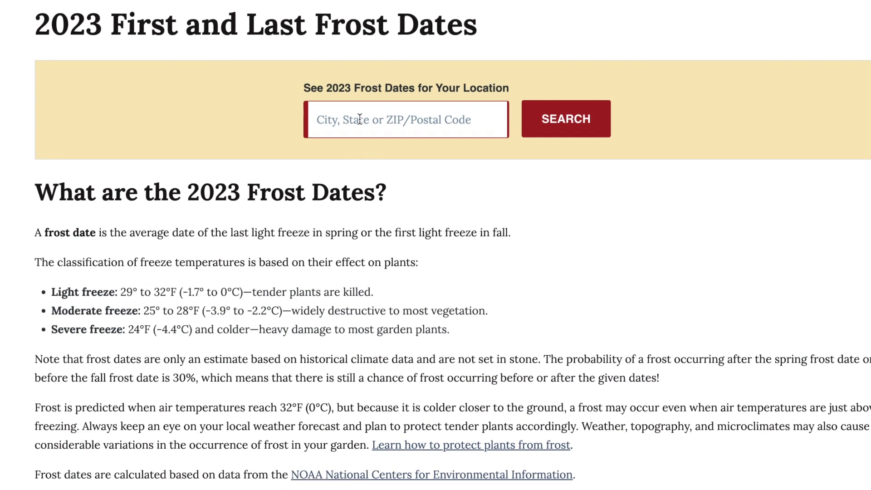
{"action": "type", "text": "328"}
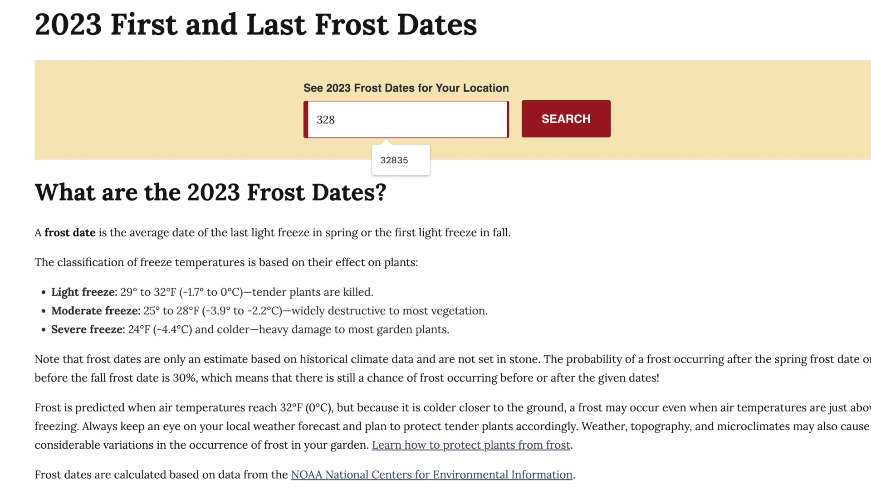
{"action": "type", "text": "35"}
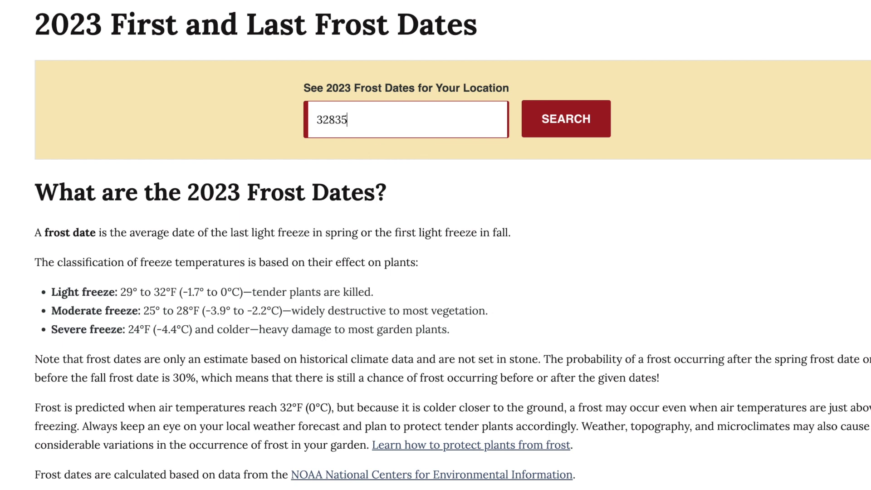
{"action": "key", "text": "Return"}
{"action": "scroll", "coordinate": [720, 421], "scroll_direction": "down", "scroll_amount": 7}
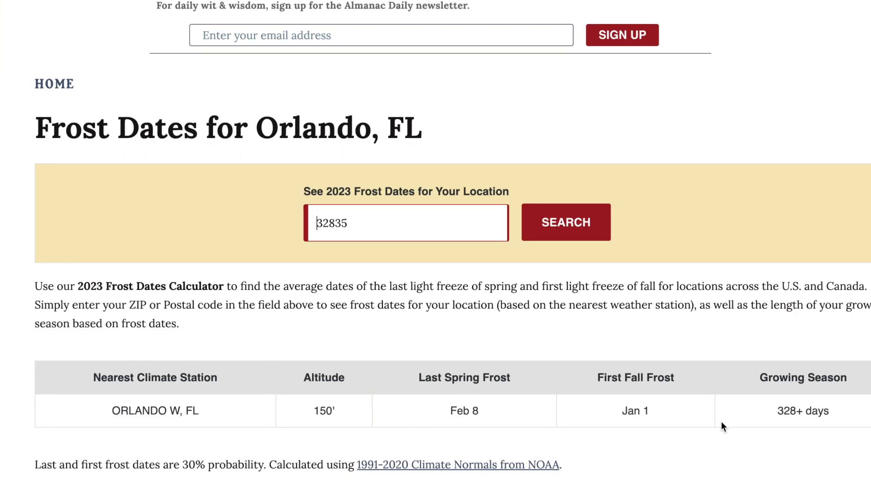
{"action": "scroll", "coordinate": [721, 421], "scroll_direction": "down", "scroll_amount": 4}
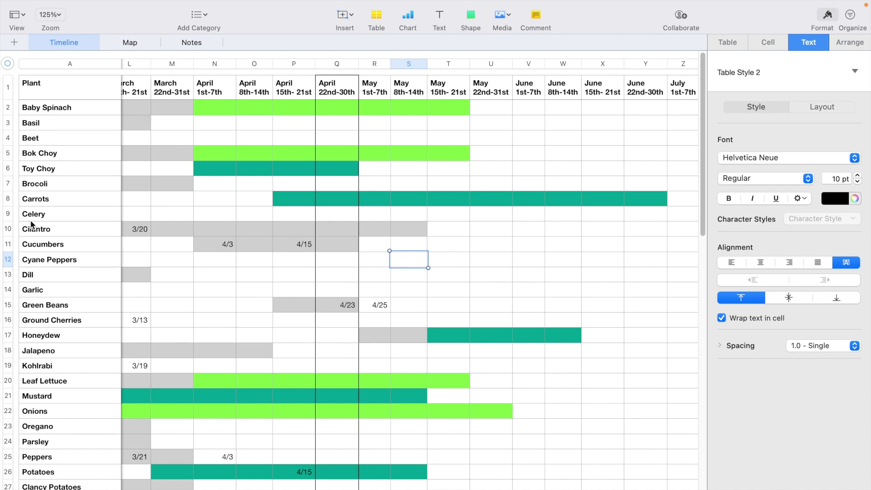
{"action": "scroll", "coordinate": [159, 257], "scroll_direction": "left", "scroll_amount": 10}
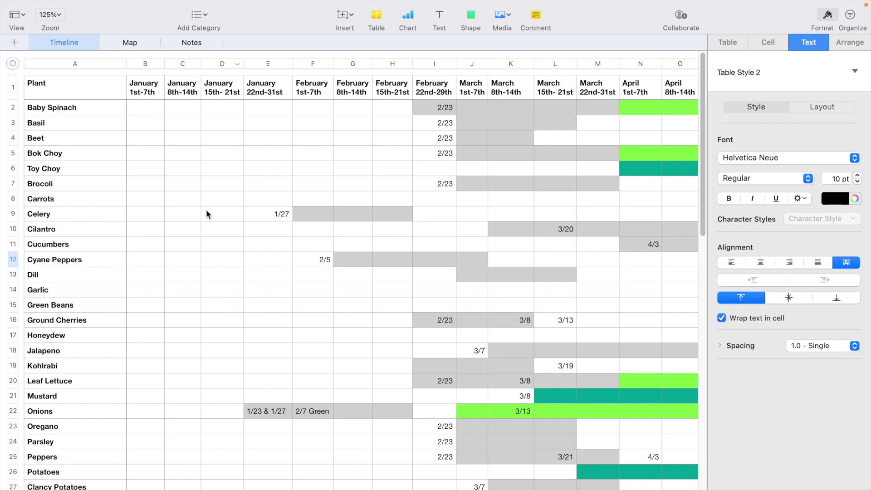
{"action": "mouse_move", "coordinate": [436, 1]}
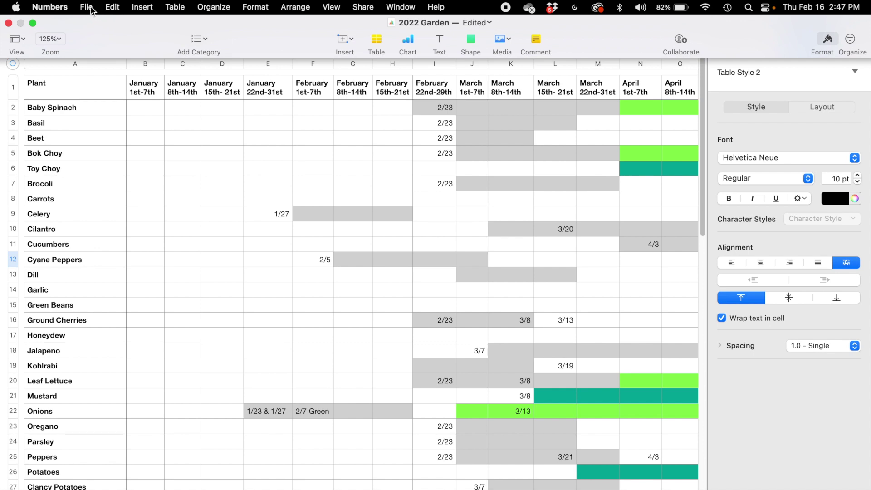
Step: Create a new Numbers spreadsheet from the Blank template
{"action": "left_click", "coordinate": [86, 8]}
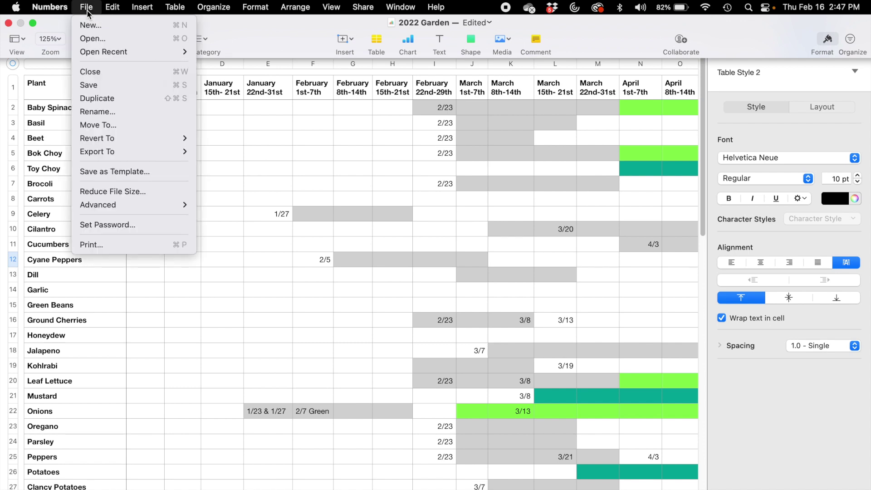
{"action": "left_click", "coordinate": [99, 27]}
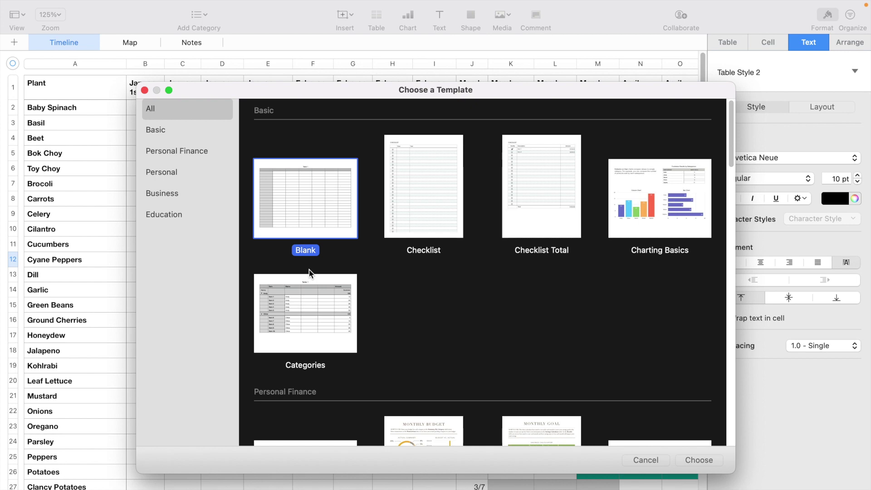
{"action": "left_click", "coordinate": [698, 461]}
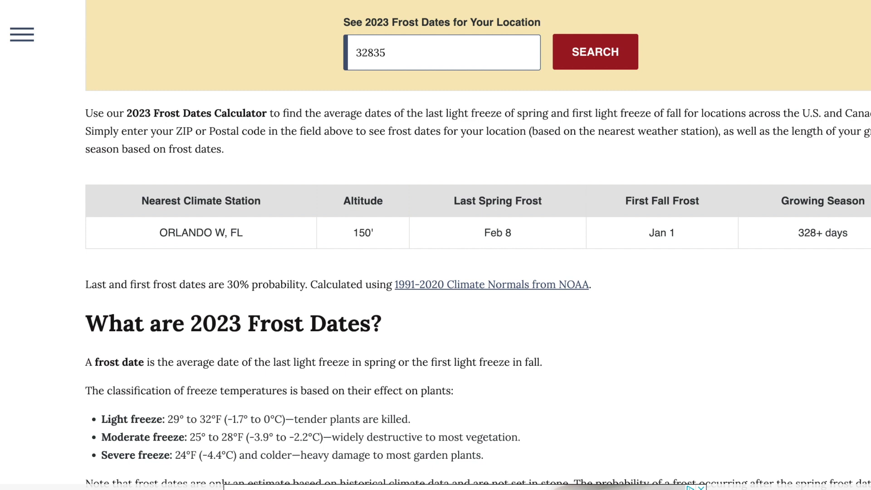
Step: Search for 'google sheets' and open a blank Google Sheets spreadsheet
{"action": "type", "text": "g"}
{"action": "type", "text": "oogle "}
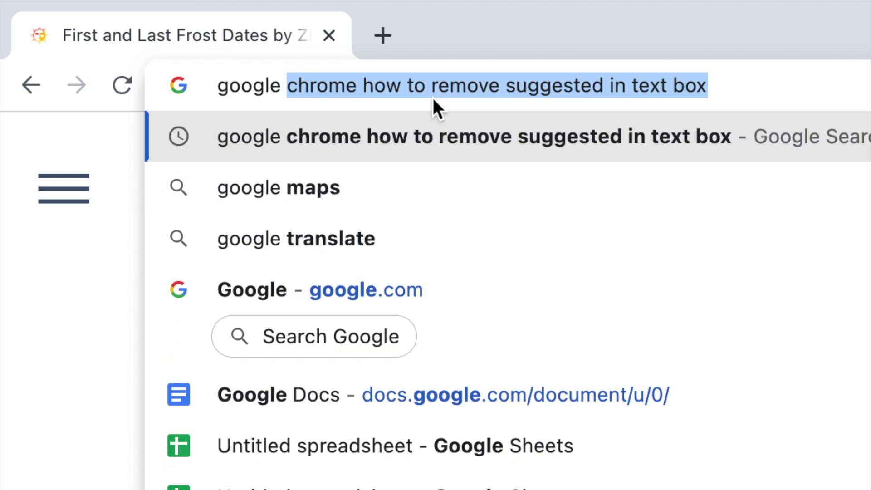
{"action": "type", "text": "sheets"}
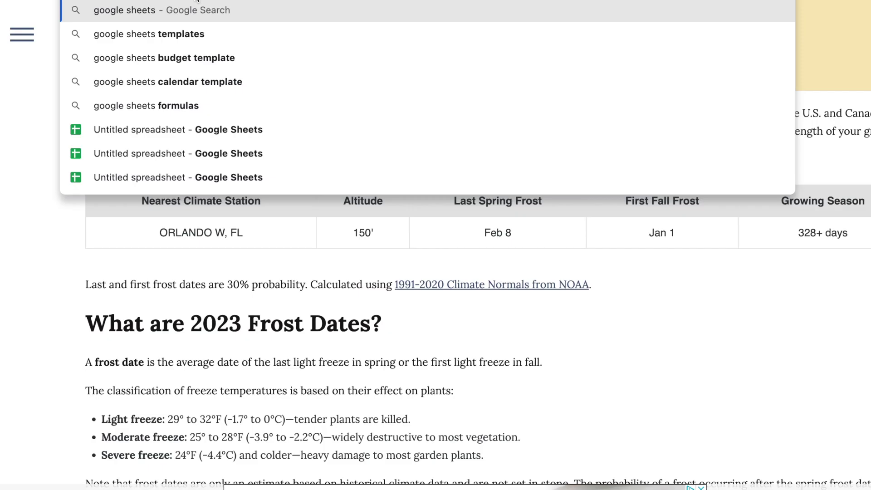
{"action": "key", "text": "Return"}
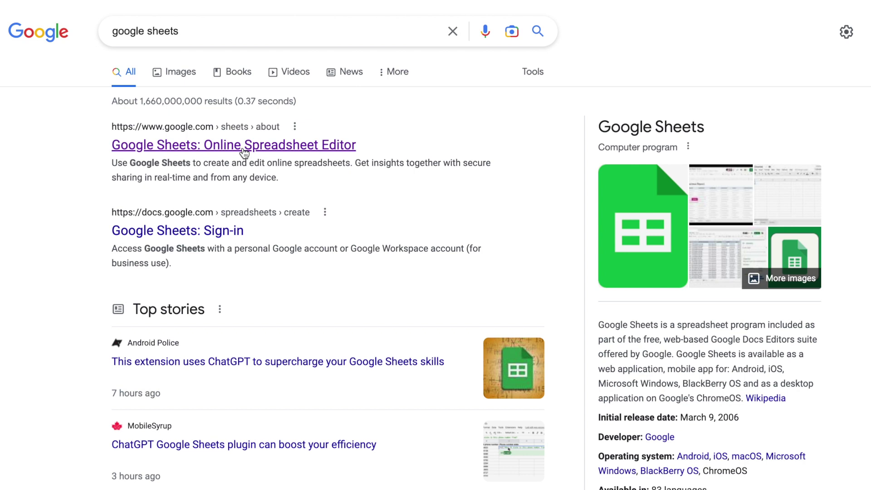
{"action": "left_click", "coordinate": [244, 150]}
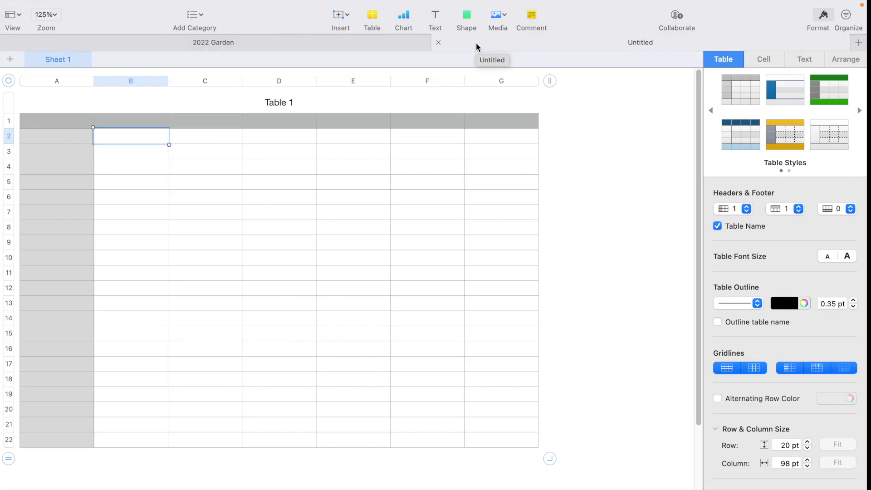
Step: Bring the untitled Numbers document forward and name it 'Garden Plan 2023'
{"action": "left_click", "coordinate": [439, 42]}
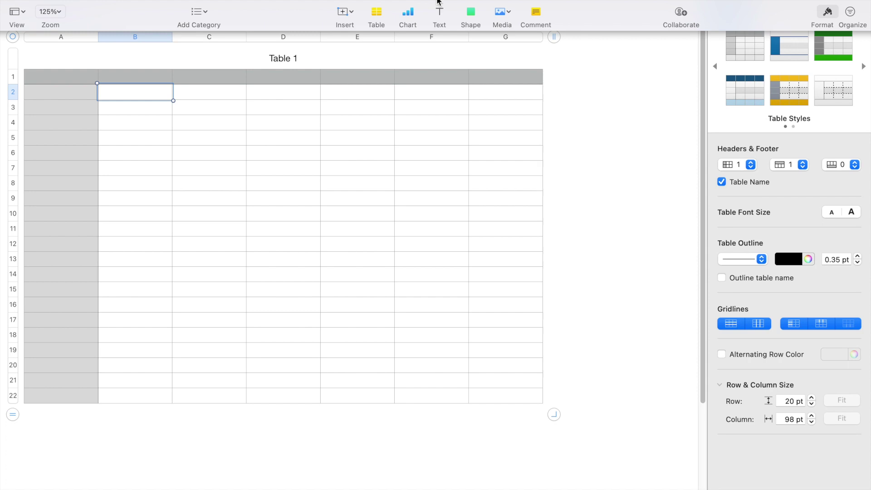
{"action": "left_click", "coordinate": [455, 1]}
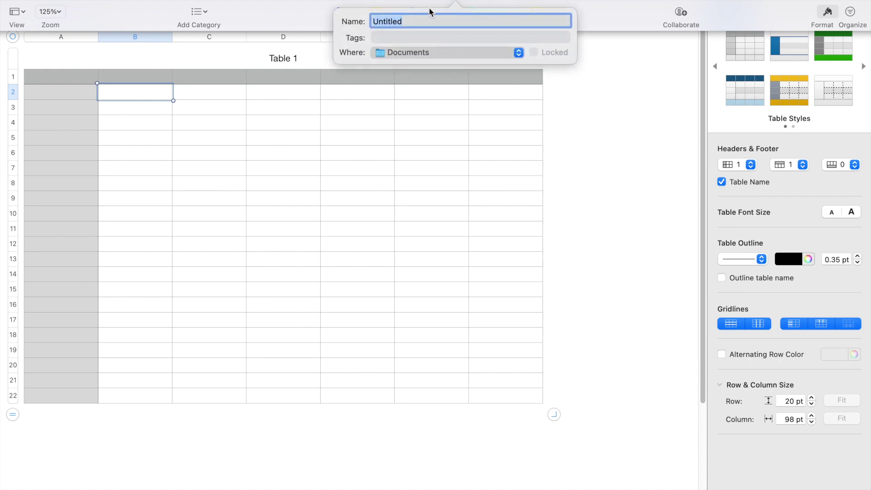
{"action": "type", "text": "Garden "}
{"action": "type", "text": "Plan"}
{"action": "type", "text": " 2023"}
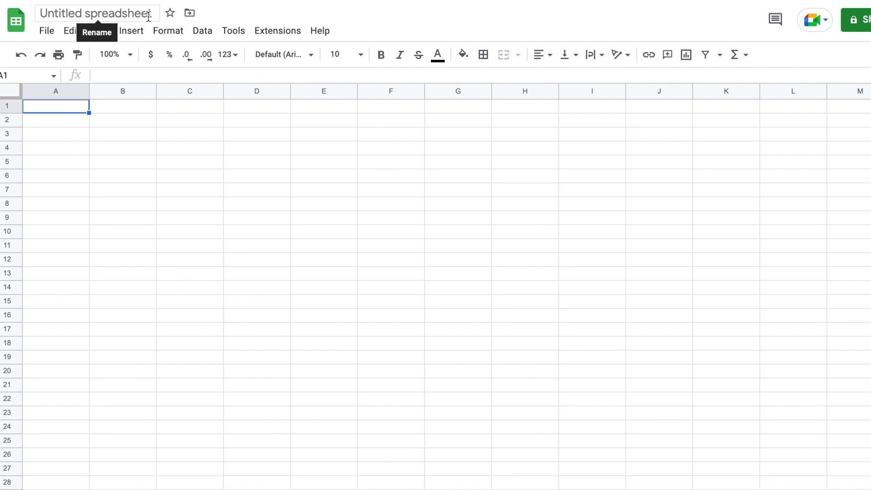
Step: Retitle the Google Sheets spreadsheet 'Gardeon Plan 2023', correcting a typo along the way
{"action": "left_click", "coordinate": [134, 14]}
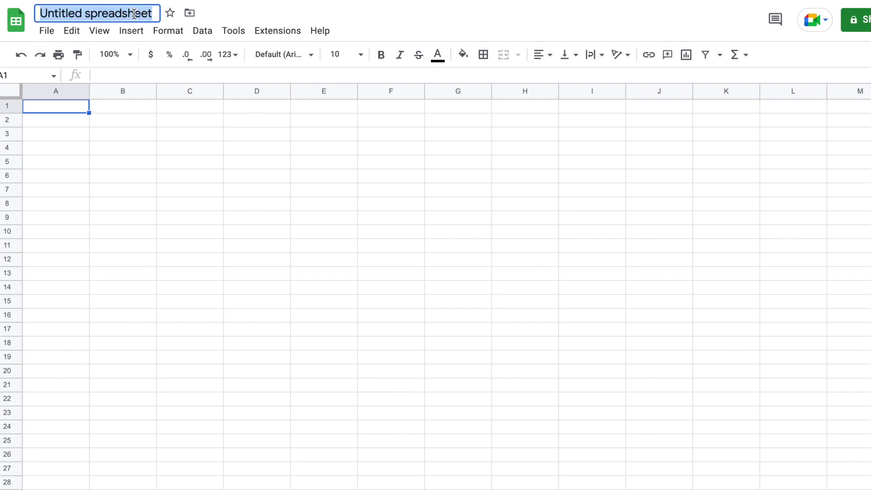
{"action": "type", "text": "Ga"}
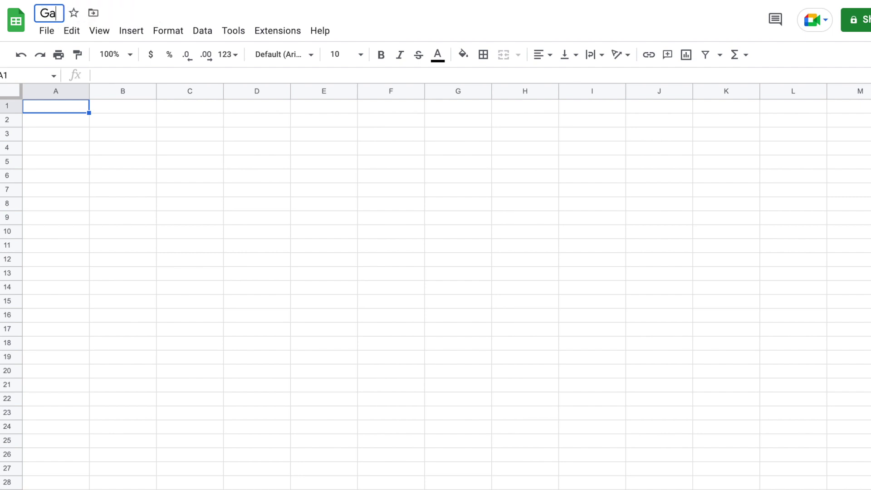
{"action": "type", "text": "rdeon Pal"}
{"action": "key", "text": "BackSpace"}
{"action": "key", "text": "BackSpace"}
{"action": "type", "text": "l"}
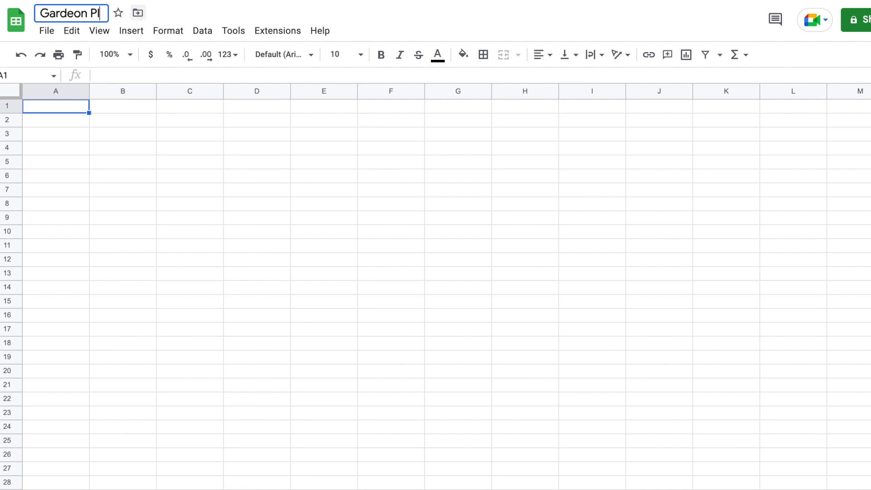
{"action": "type", "text": "an 2023"}
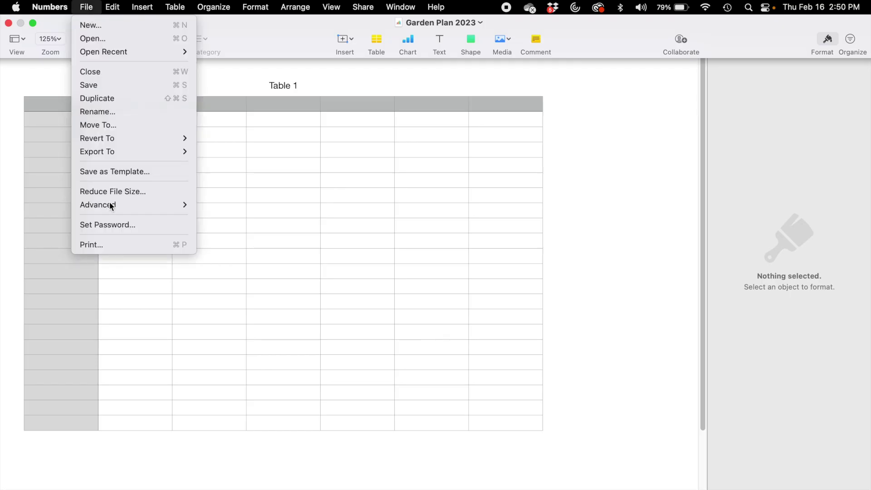
Step: Switch to the blank Garden Plan 2023 document and select Table 1
{"action": "left_click", "coordinate": [112, 98]}
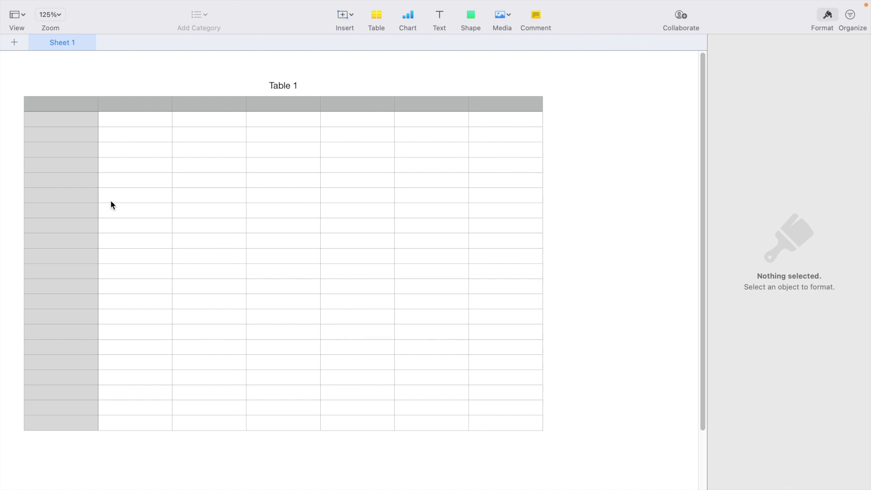
{"action": "left_click", "coordinate": [65, 107]}
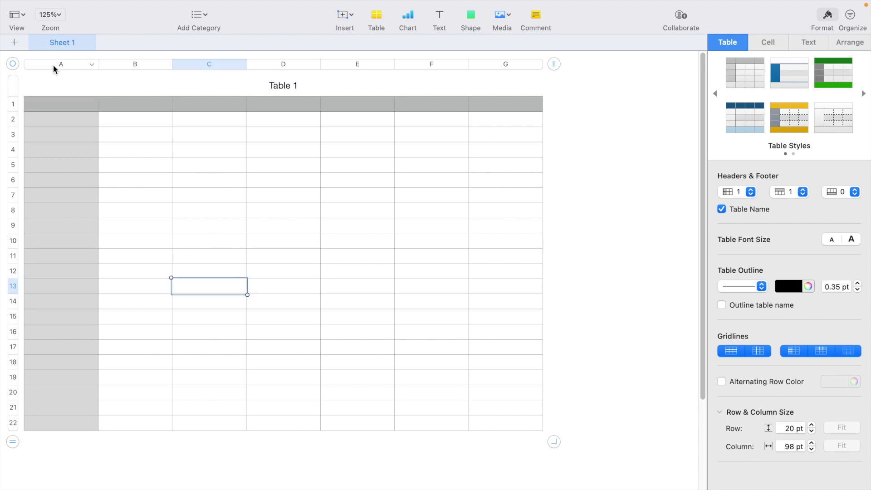
Step: Delete the table's gray header column A and header row 1
{"action": "left_click", "coordinate": [53, 65]}
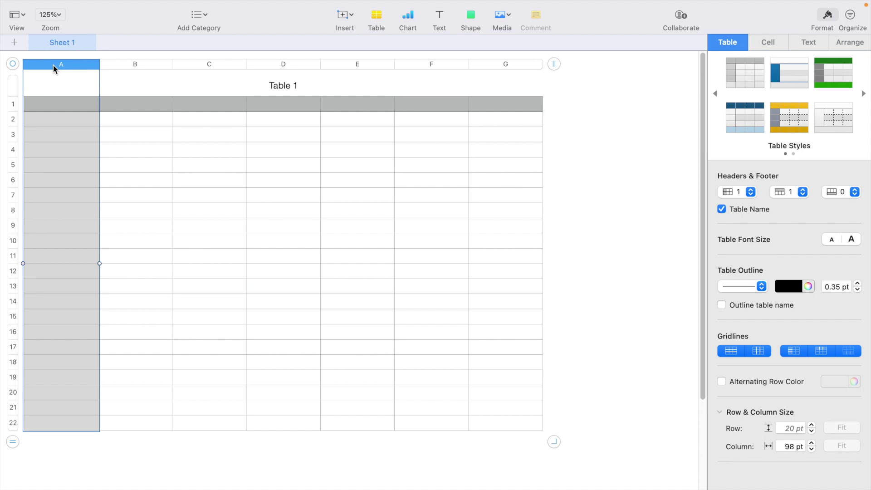
{"action": "right_click", "coordinate": [53, 67]}
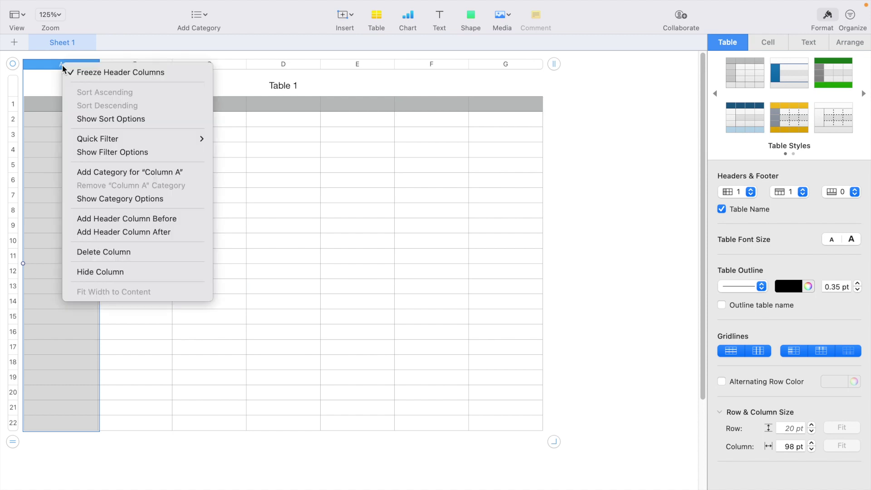
{"action": "left_click", "coordinate": [111, 252]}
{"action": "left_click", "coordinate": [138, 253]}
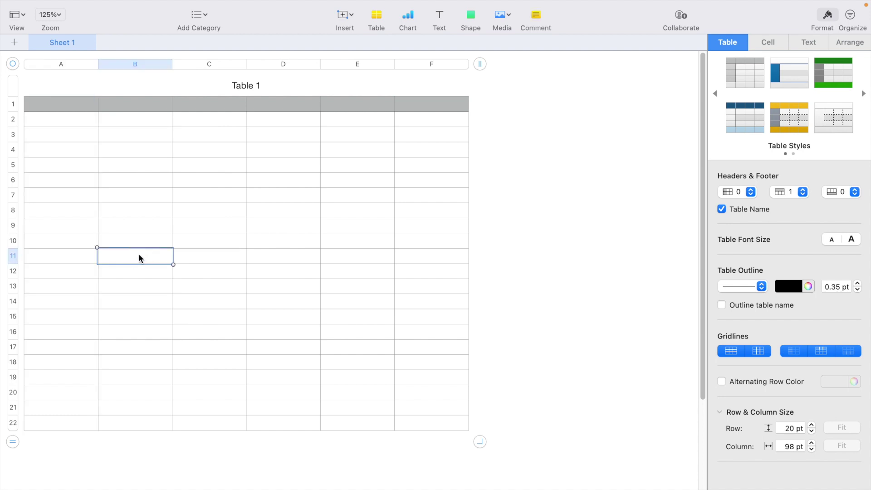
{"action": "mouse_move", "coordinate": [12, 105]}
{"action": "left_click", "coordinate": [12, 104]}
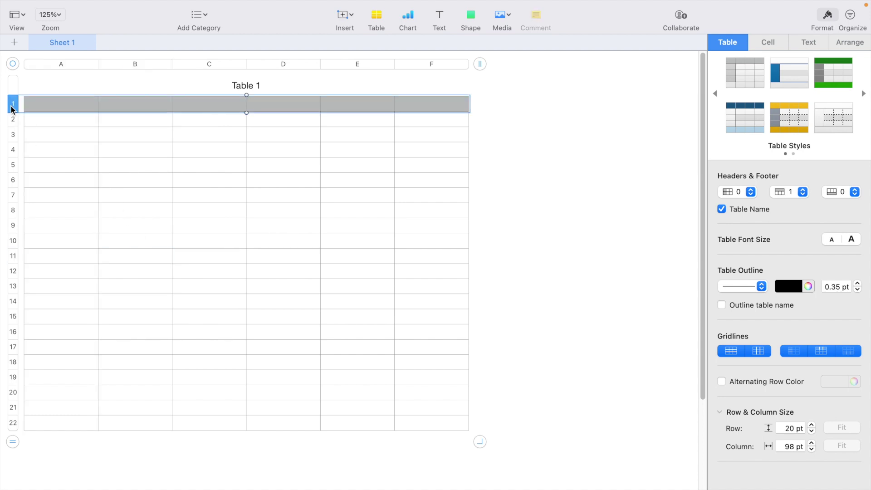
{"action": "right_click", "coordinate": [11, 109]}
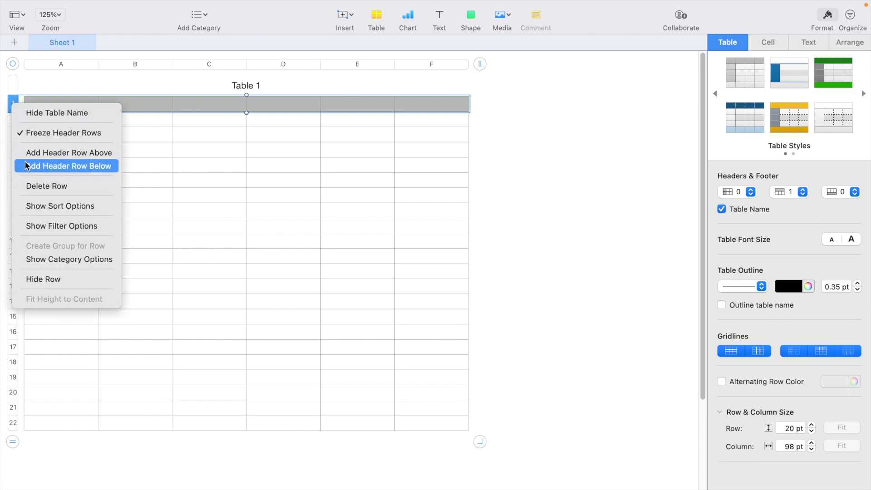
{"action": "left_click", "coordinate": [29, 187]}
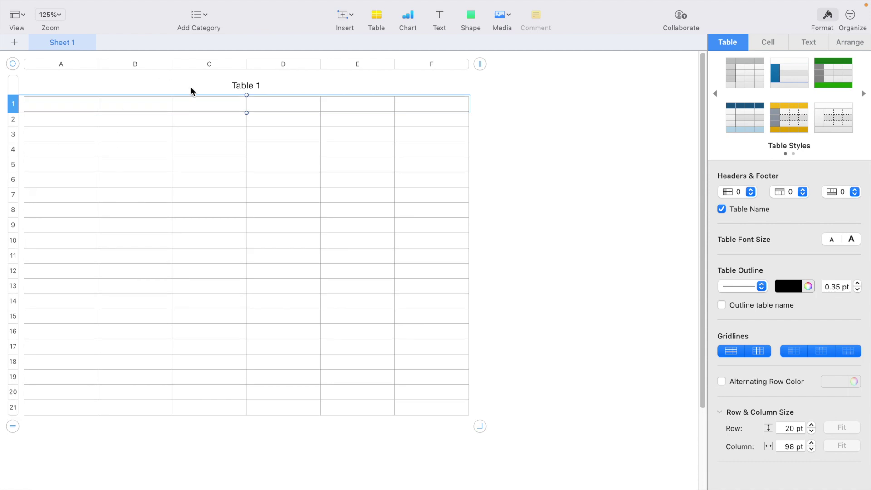
Step: Hide the Table 1 name and enter 'January 1st- 7th' in B1
{"action": "left_click", "coordinate": [218, 83]}
{"action": "right_click", "coordinate": [219, 86]}
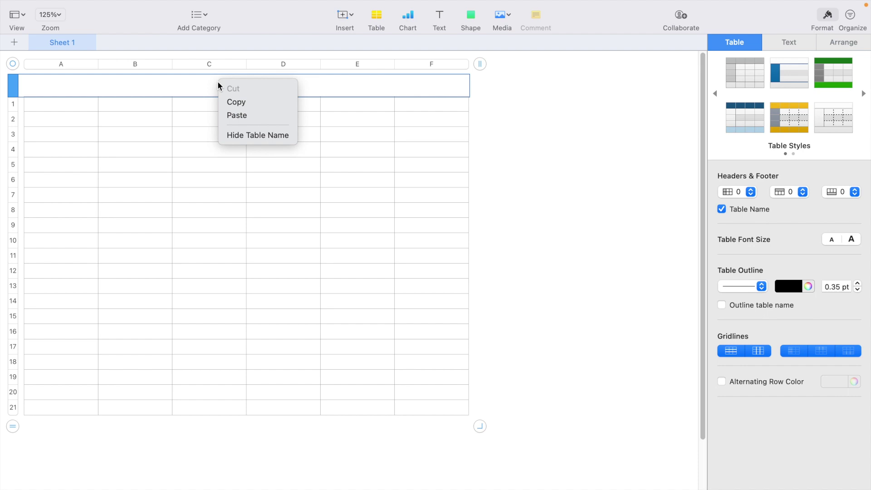
{"action": "left_click", "coordinate": [252, 136]}
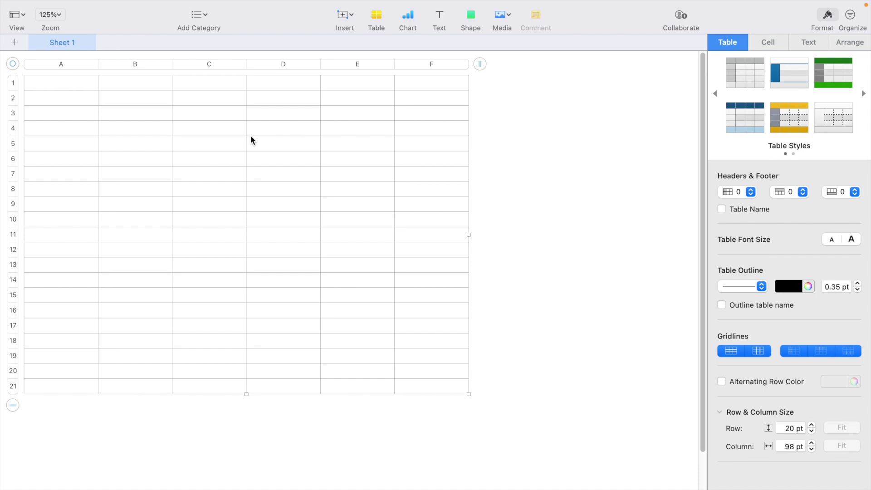
{"action": "left_click", "coordinate": [155, 82]}
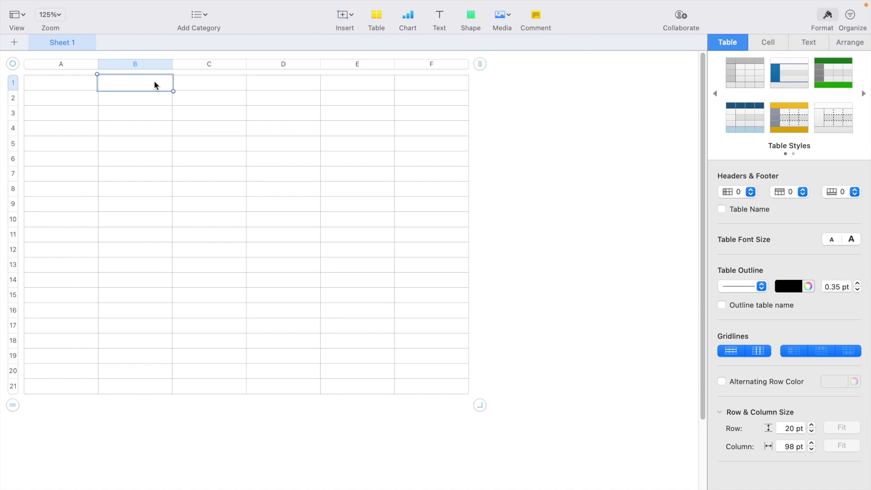
{"action": "type", "text": "January 1"}
{"action": "type", "text": "st- "}
{"action": "type", "text": "7th"}
Step: Add 'January 8th-14th' in C1 and wrap the B1 label after 'January'
{"action": "key", "text": "Tab"}
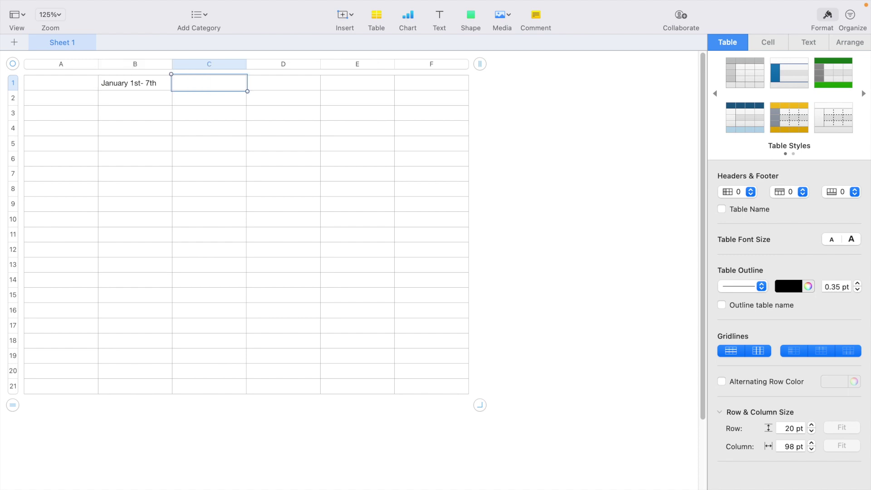
{"action": "type", "text": "Janu"}
{"action": "type", "text": "ary 8th"}
{"action": "type", "text": "-14t"}
{"action": "type", "text": "h"}
{"action": "left_click", "coordinate": [131, 85]}
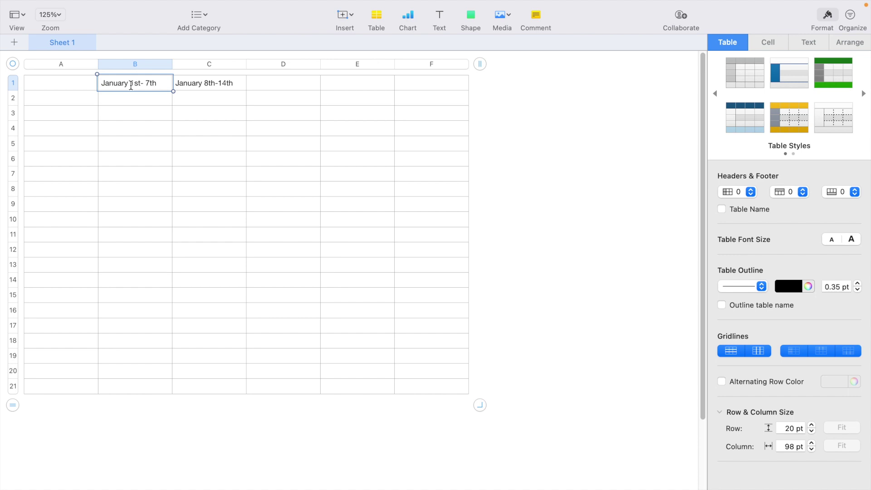
{"action": "left_click", "coordinate": [131, 85]}
{"action": "key", "text": "alt+Return"}
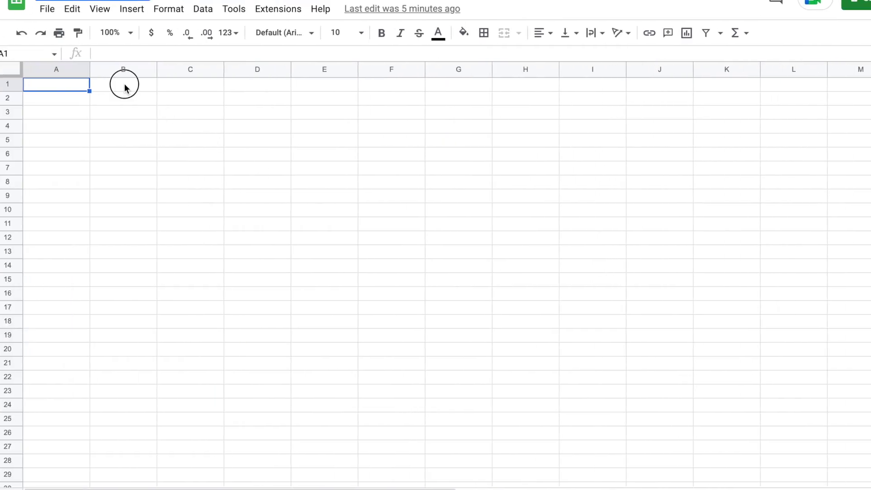
Step: Enter 'January 1st - 7th' in B1 and 'January' in C1, then adjust column B width
{"action": "left_click", "coordinate": [125, 87]}
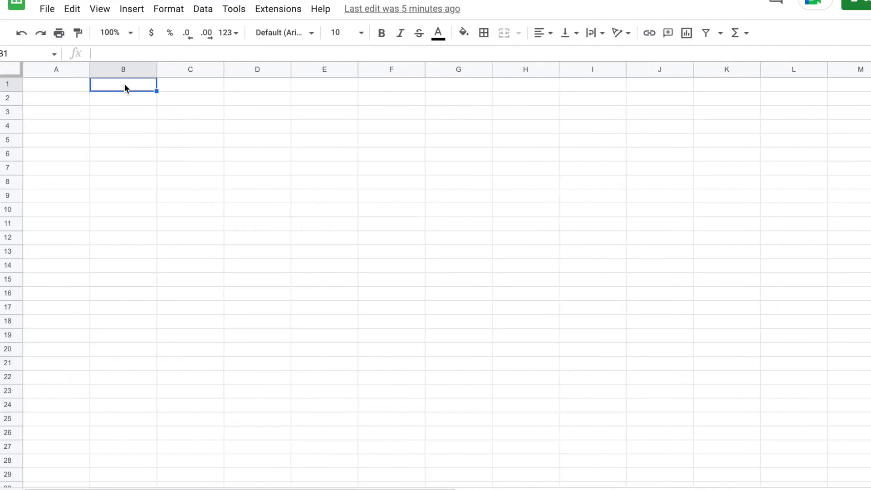
{"action": "type", "text": "Janua"}
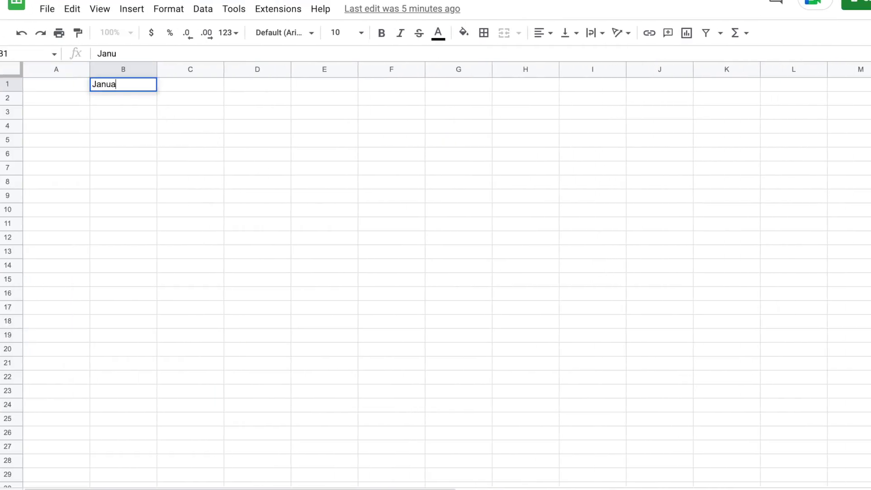
{"action": "type", "text": "ry 1st - 7th"}
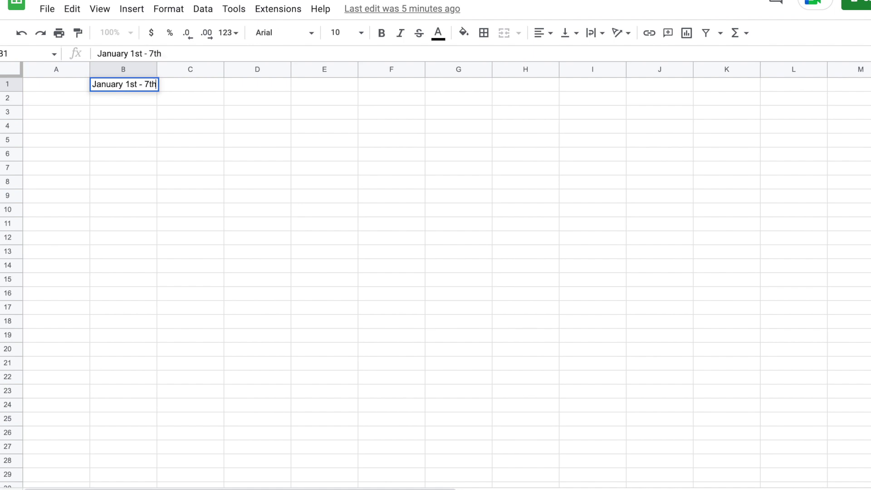
{"action": "left_click", "coordinate": [175, 87]}
{"action": "type", "text": "Janury 8th- "}
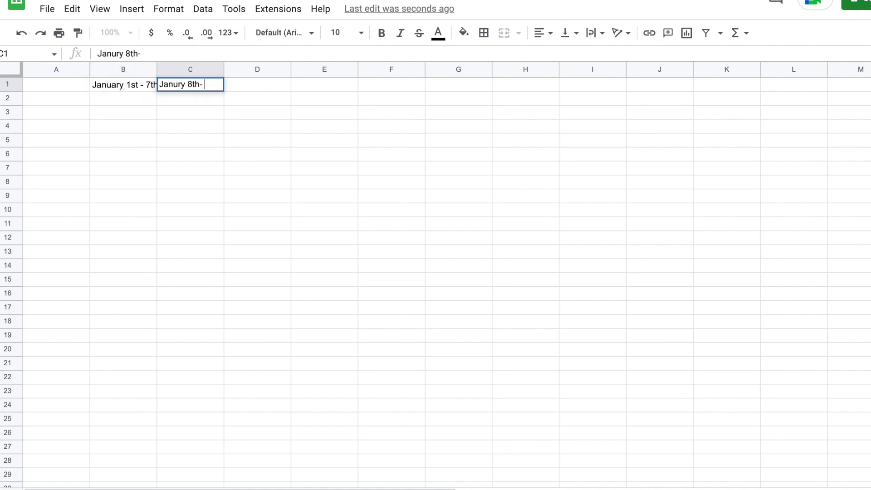
{"action": "type", "text": "14th"}
{"action": "key", "text": "Left"}
{"action": "key", "text": "Left"}
{"action": "key", "text": "Left"}
{"action": "key", "text": "ctrl+Return"}
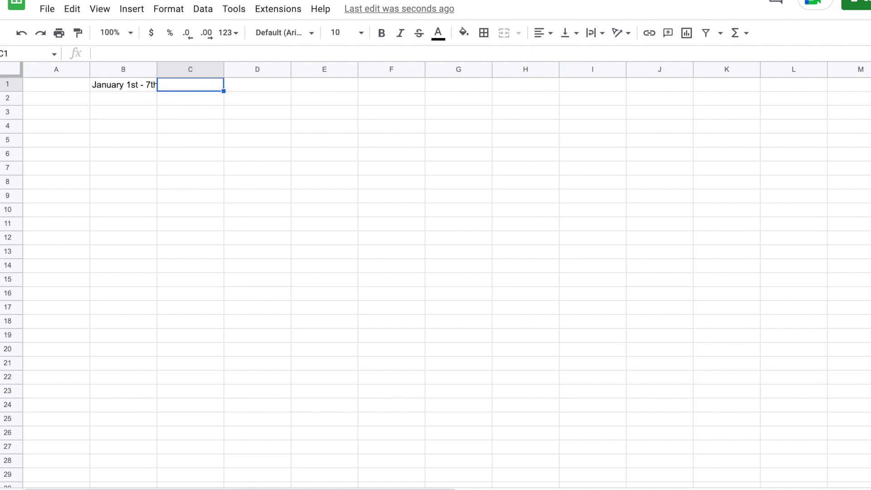
{"action": "type", "text": "Ja"}
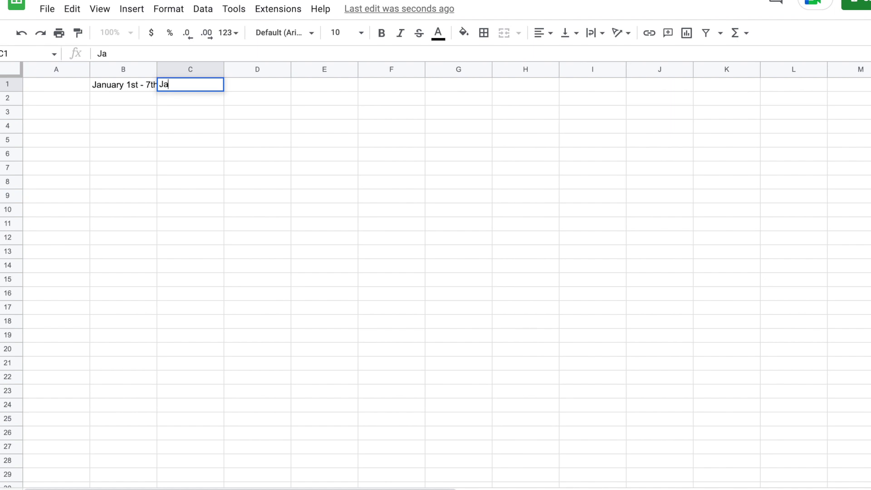
{"action": "type", "text": "nuary"}
{"action": "key", "text": "Return"}
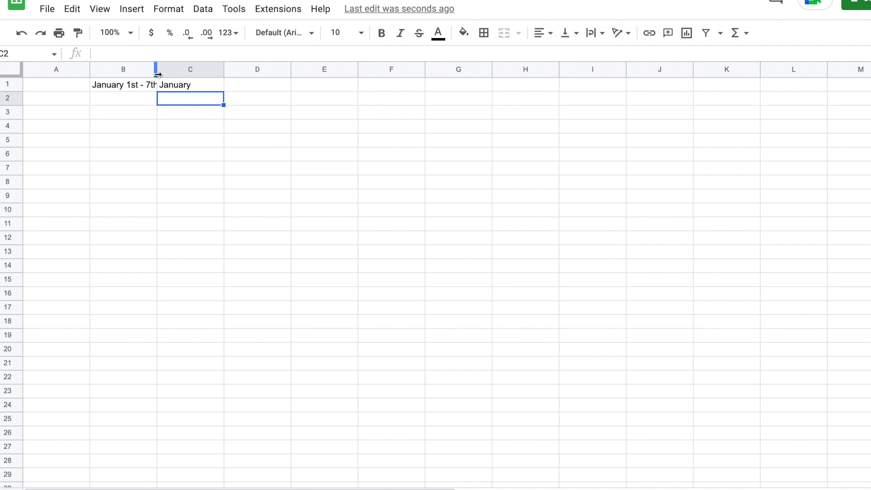
{"action": "left_click_drag", "start_coordinate": [157, 75], "coordinate": [169, 131]}
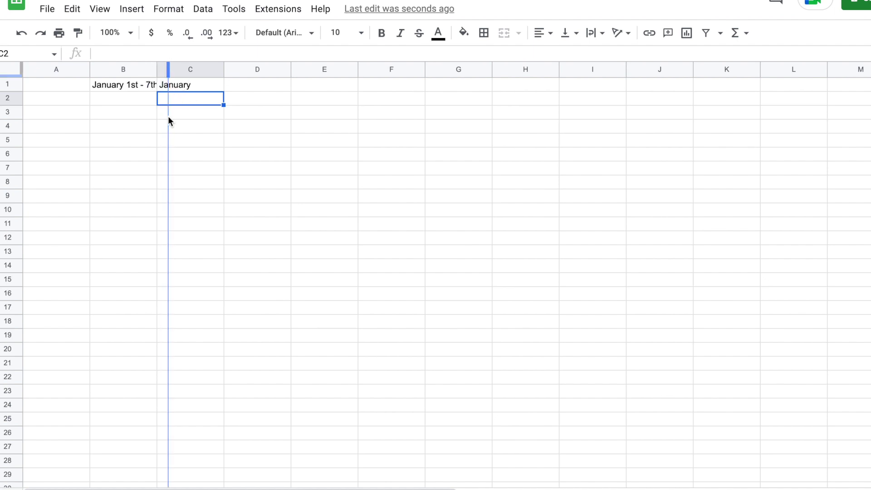
{"action": "left_click_drag", "start_coordinate": [169, 69], "coordinate": [164, 69]}
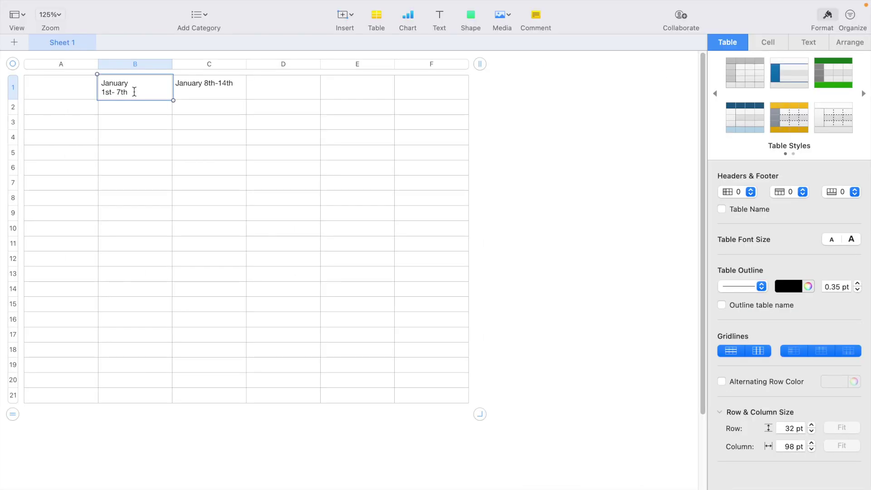
Step: Enter 'January 15th- 21st' in D1 and split the C1 and D1 labels onto two lines
{"action": "left_click", "coordinate": [206, 96]}
{"action": "left_click", "coordinate": [271, 96]}
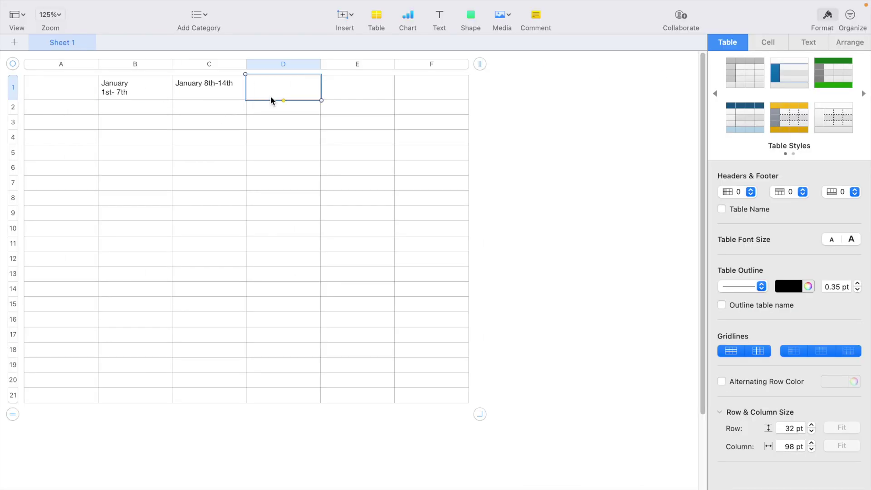
{"action": "type", "text": "January "}
{"action": "type", "text": "15th"}
{"action": "type", "text": "- "}
{"action": "type", "text": "21s"}
{"action": "type", "text": "t"}
{"action": "double_click", "coordinate": [203, 82]}
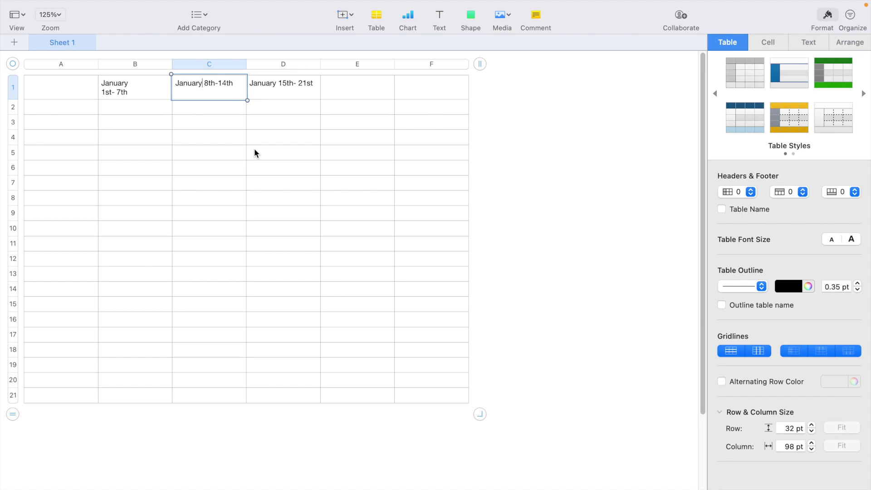
{"action": "key", "text": "alt+Return"}
{"action": "left_click", "coordinate": [276, 81]}
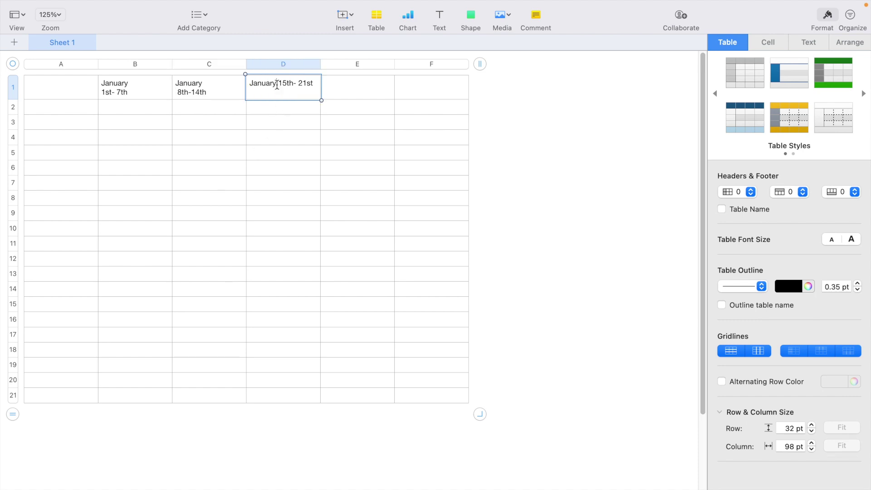
{"action": "key", "text": "alt+Return"}
Step: Enter 'January 22nd - 31st' in E1 as a two-line label
{"action": "left_click", "coordinate": [334, 87]}
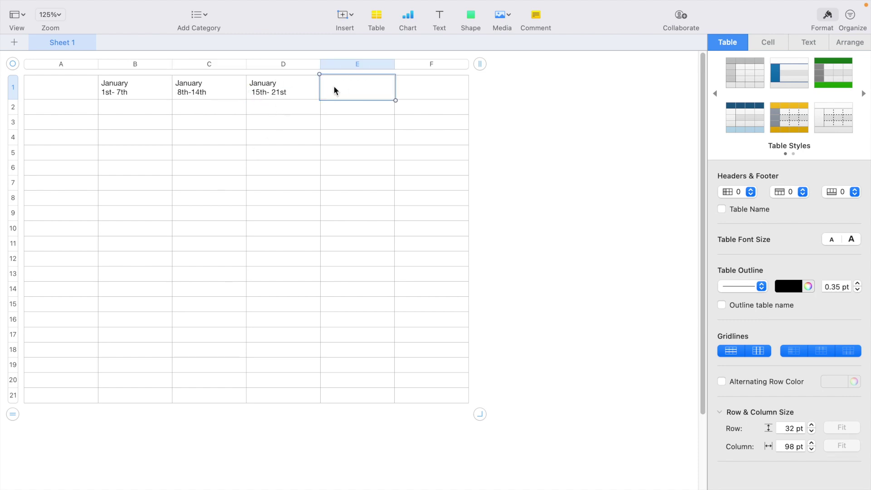
{"action": "type", "text": "Januar"}
{"action": "type", "text": "y 22n"}
{"action": "type", "text": "d - "}
{"action": "type", "text": "31st"}
{"action": "left_click", "coordinate": [209, 86]}
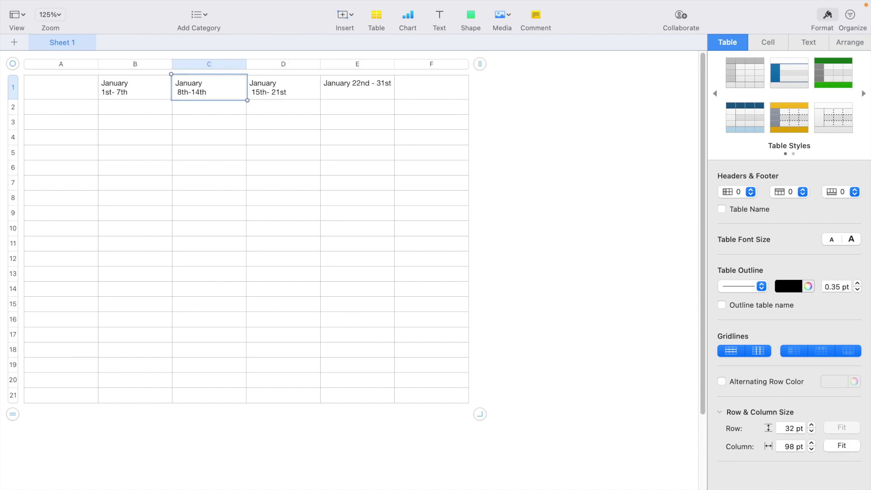
{"action": "double_click", "coordinate": [356, 85]}
{"action": "key", "text": "alt+Return"}
Step: Enter 'February 1st-7th' in F1 and append an empty column G
{"action": "left_click", "coordinate": [404, 89]}
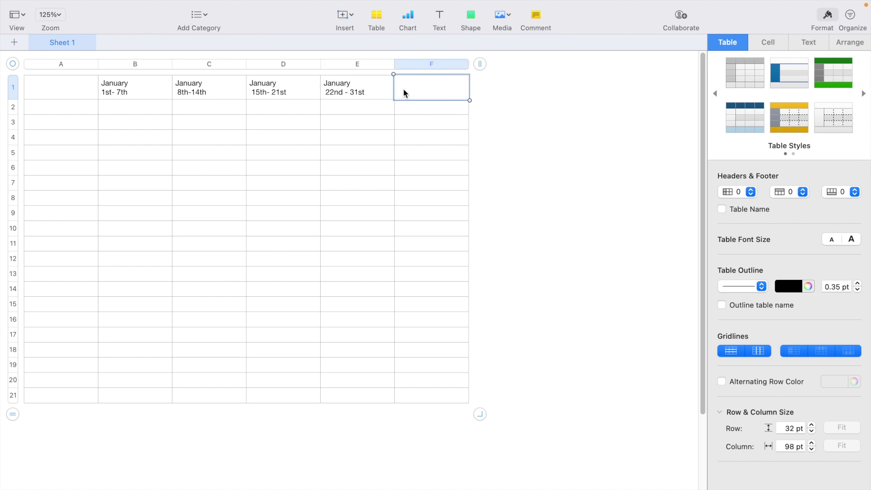
{"action": "type", "text": "Febr"}
{"action": "type", "text": "uary 1"}
{"action": "type", "text": "st-7th"}
{"action": "left_click", "coordinate": [418, 108]}
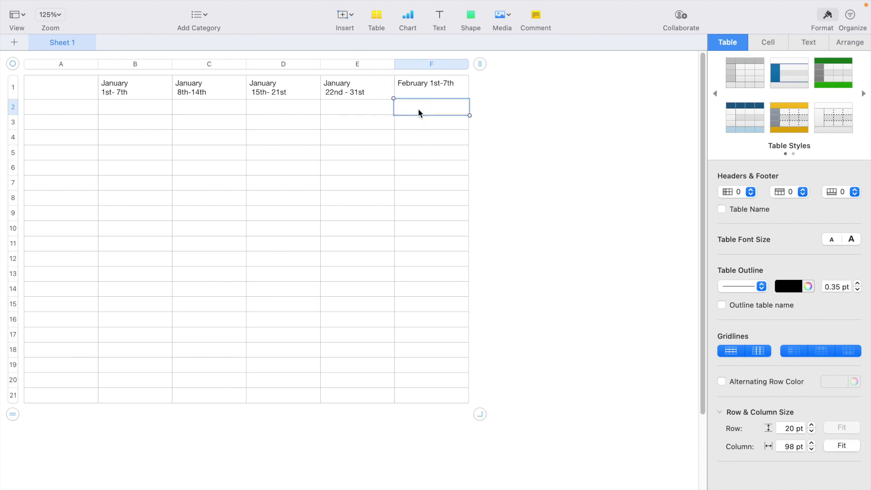
{"action": "left_click", "coordinate": [482, 66]}
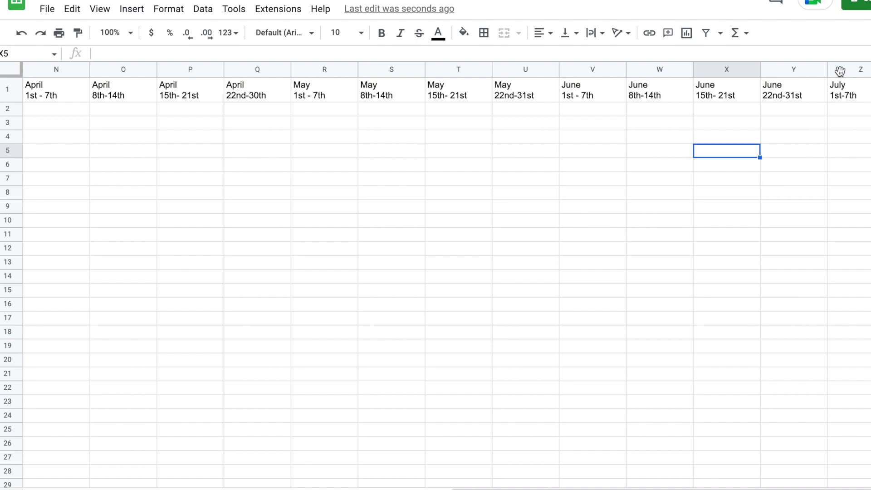
Step: Insert one blank column to the right of column Z, the July week
{"action": "left_click", "coordinate": [838, 68]}
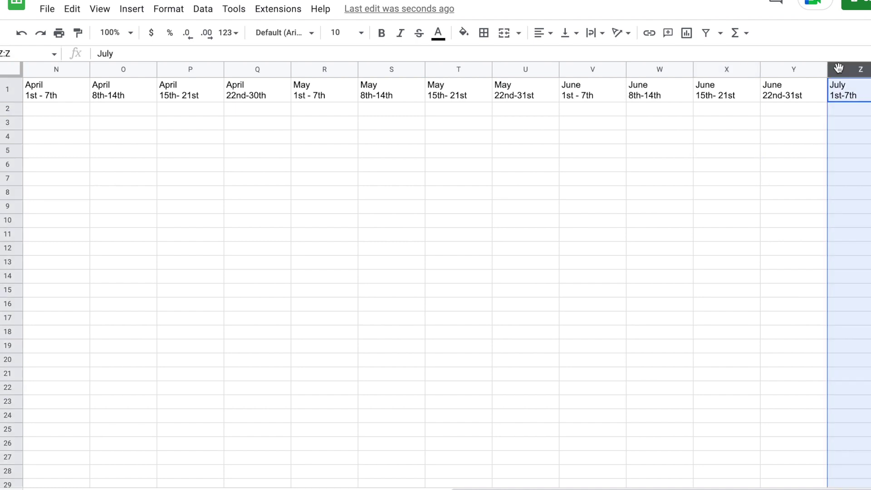
{"action": "right_click", "coordinate": [839, 68]}
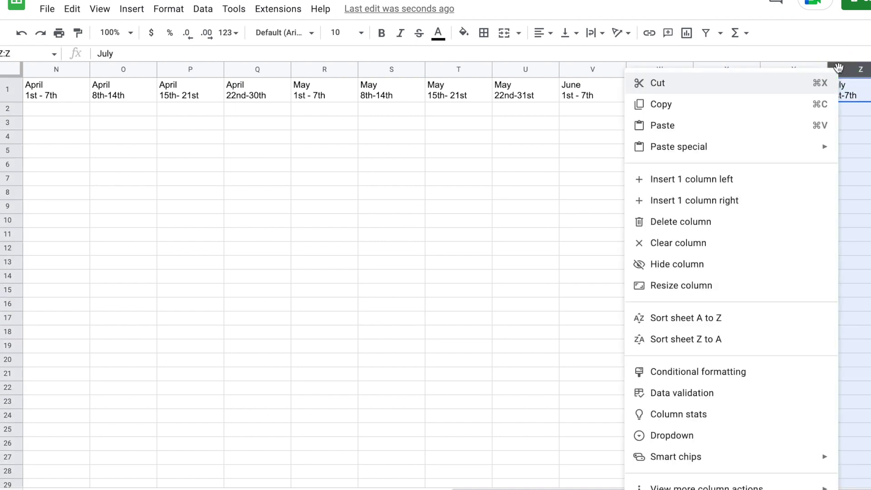
{"action": "left_click", "coordinate": [709, 202]}
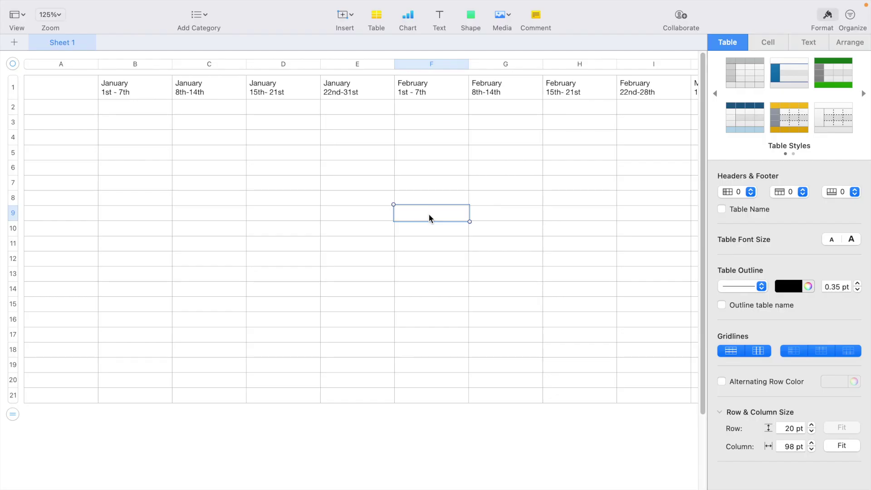
Step: Bold the row 1 week-date labels using the Format inspector's Text Bold button
{"action": "scroll", "coordinate": [429, 214], "scroll_direction": "right", "scroll_amount": 5}
{"action": "scroll", "coordinate": [429, 213], "scroll_direction": "right", "scroll_amount": 10}
{"action": "scroll", "coordinate": [429, 214], "scroll_direction": "right", "scroll_amount": 3}
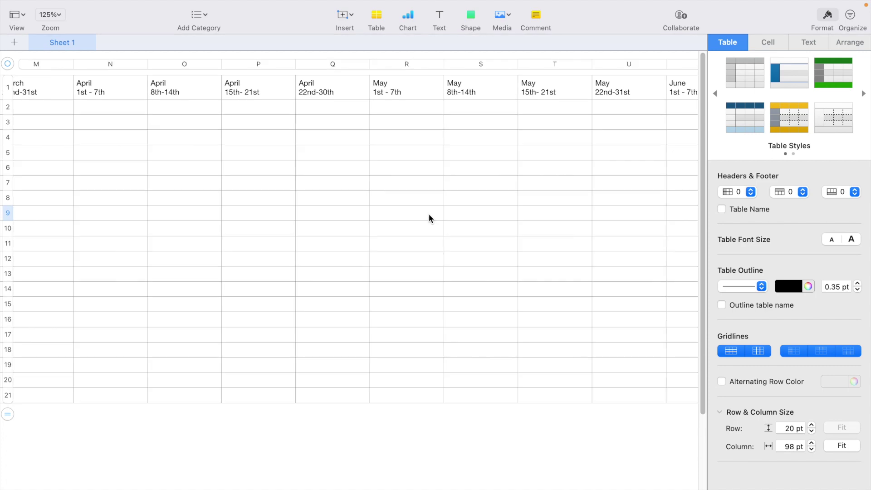
{"action": "scroll", "coordinate": [429, 214], "scroll_direction": "right", "scroll_amount": 3}
{"action": "scroll", "coordinate": [429, 214], "scroll_direction": "right", "scroll_amount": 7}
{"action": "scroll", "coordinate": [429, 214], "scroll_direction": "right", "scroll_amount": 3}
{"action": "scroll", "coordinate": [429, 214], "scroll_direction": "right", "scroll_amount": 4}
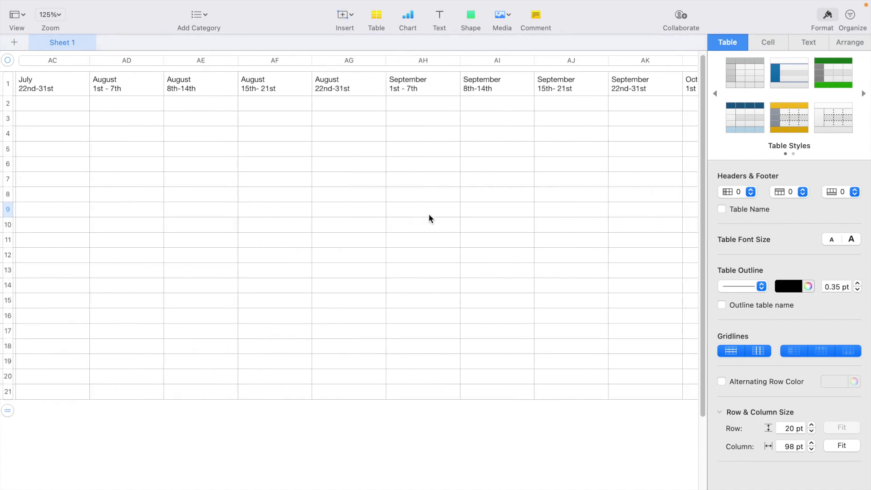
{"action": "scroll", "coordinate": [428, 214], "scroll_direction": "right", "scroll_amount": 2}
{"action": "scroll", "coordinate": [429, 214], "scroll_direction": "left", "scroll_amount": 15}
{"action": "scroll", "coordinate": [428, 214], "scroll_direction": "left", "scroll_amount": 5}
{"action": "scroll", "coordinate": [428, 213], "scroll_direction": "left", "scroll_amount": 1}
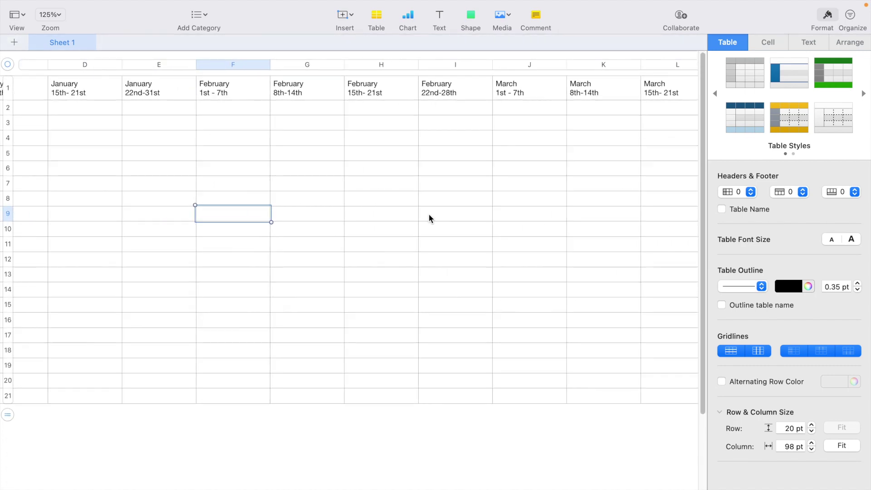
{"action": "scroll", "coordinate": [429, 214], "scroll_direction": "left", "scroll_amount": 3}
{"action": "left_click", "coordinate": [13, 87]}
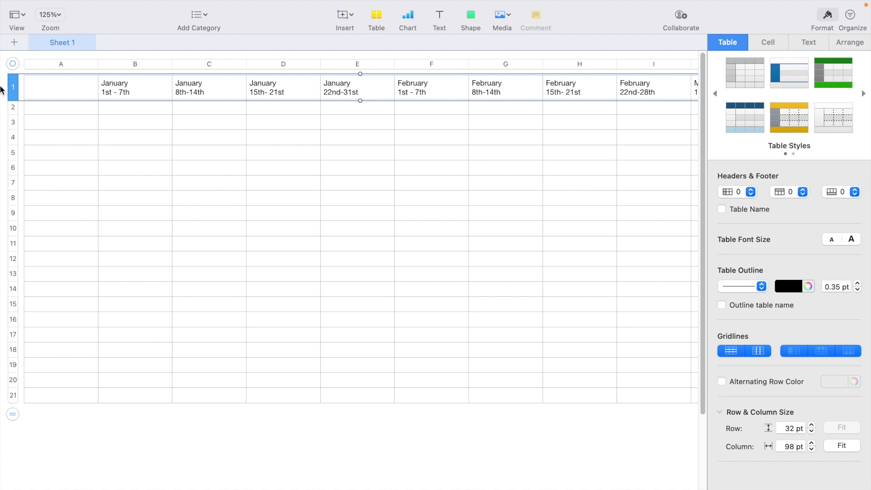
{"action": "key", "text": "super+b"}
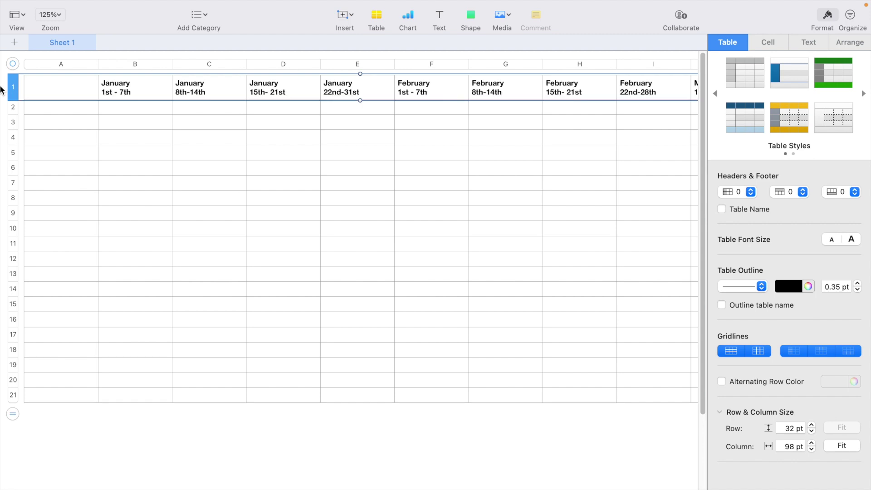
{"action": "key", "text": "super+b"}
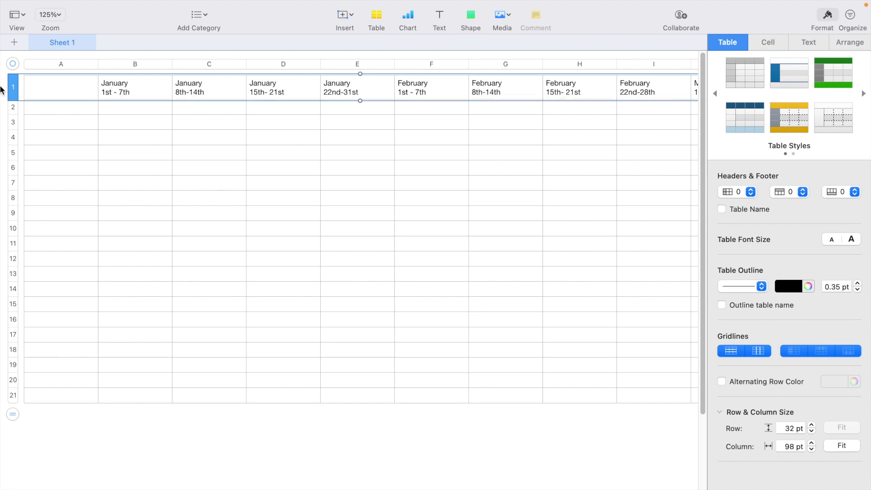
{"action": "left_click", "coordinate": [807, 42]}
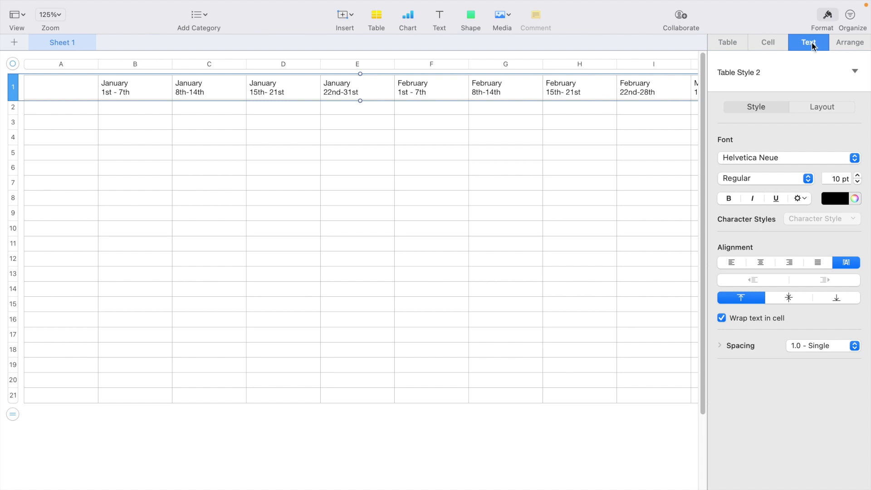
{"action": "left_click", "coordinate": [728, 198]}
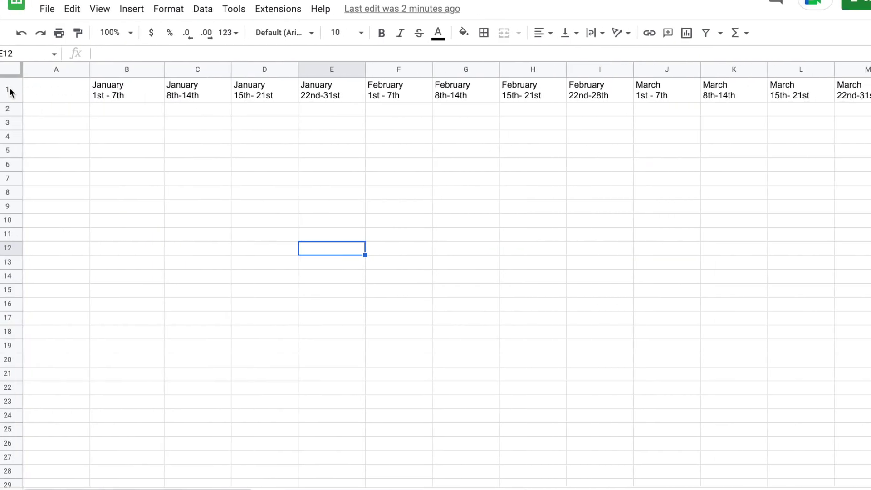
Step: Make the row 1 week headers bold
{"action": "left_click", "coordinate": [8, 89]}
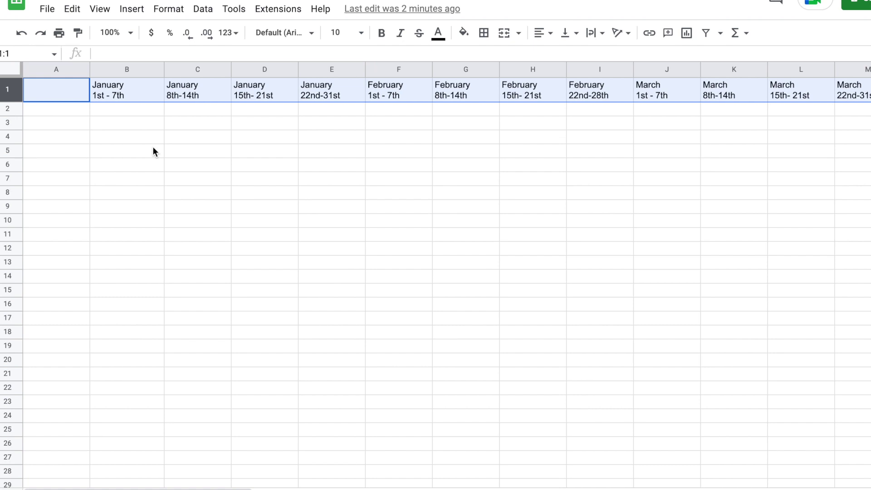
{"action": "key", "text": "ctrl+b"}
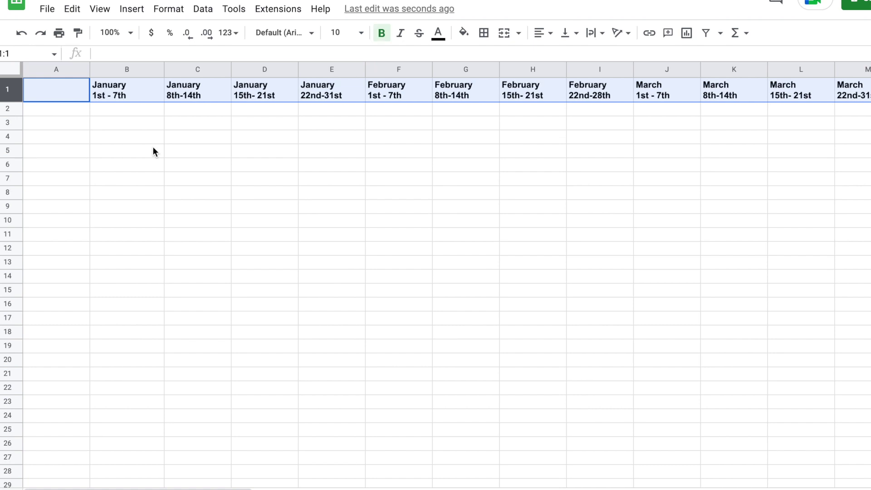
{"action": "key", "text": "ctrl+b"}
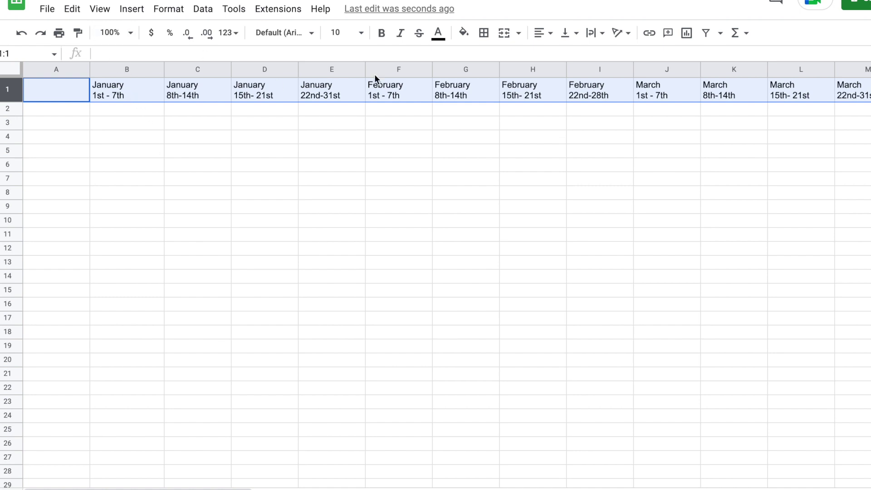
{"action": "left_click", "coordinate": [382, 34]}
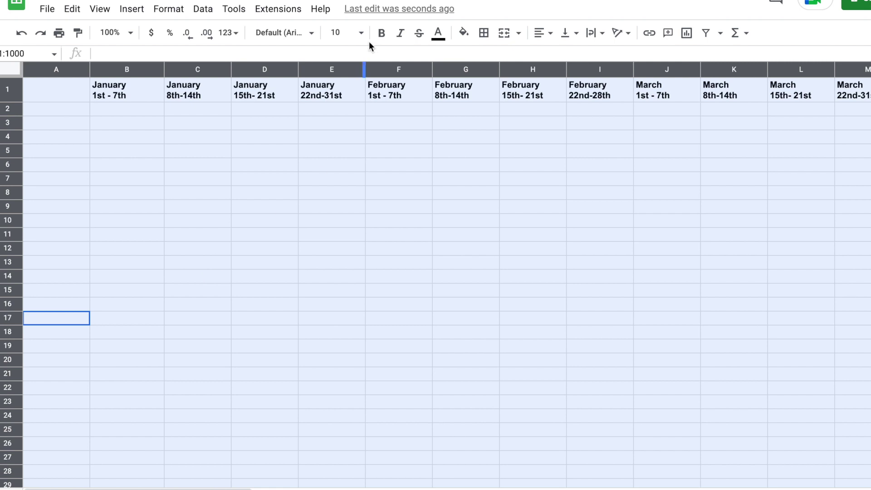
Step: Set the whole sheet's font size to 12
{"action": "left_click", "coordinate": [362, 34]}
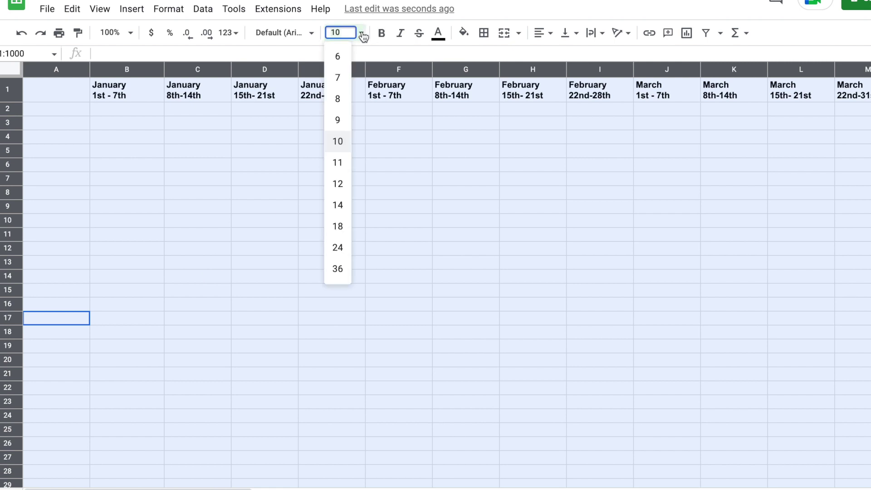
{"action": "left_click", "coordinate": [344, 184]}
{"action": "left_click", "coordinate": [290, 184]}
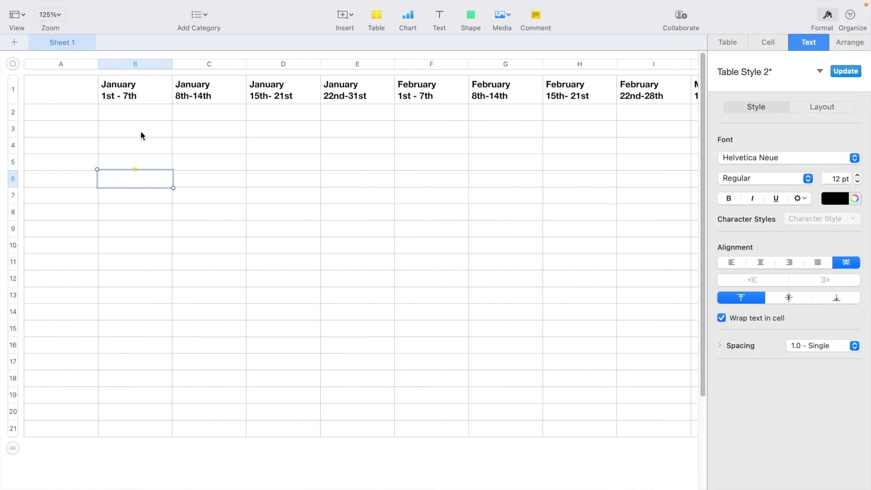
Step: Narrow week columns B through K to fit their two-line date headers
{"action": "left_click", "coordinate": [130, 114]}
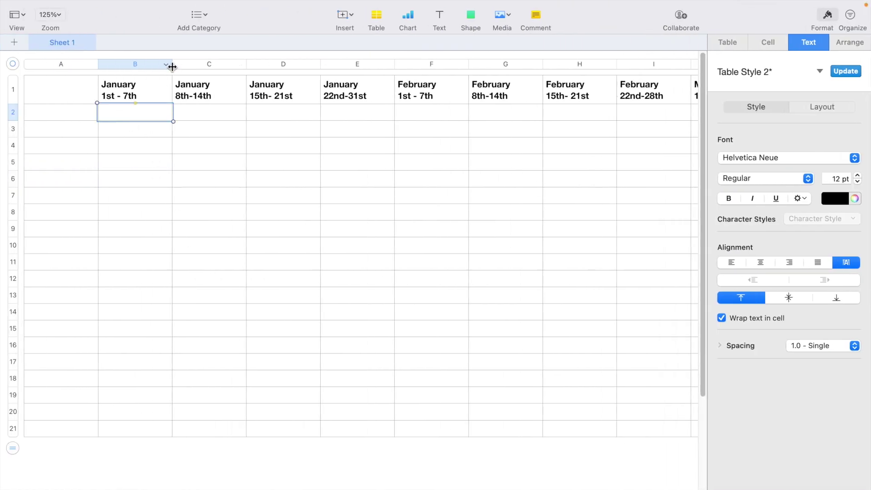
{"action": "left_click_drag", "start_coordinate": [173, 67], "coordinate": [141, 67]}
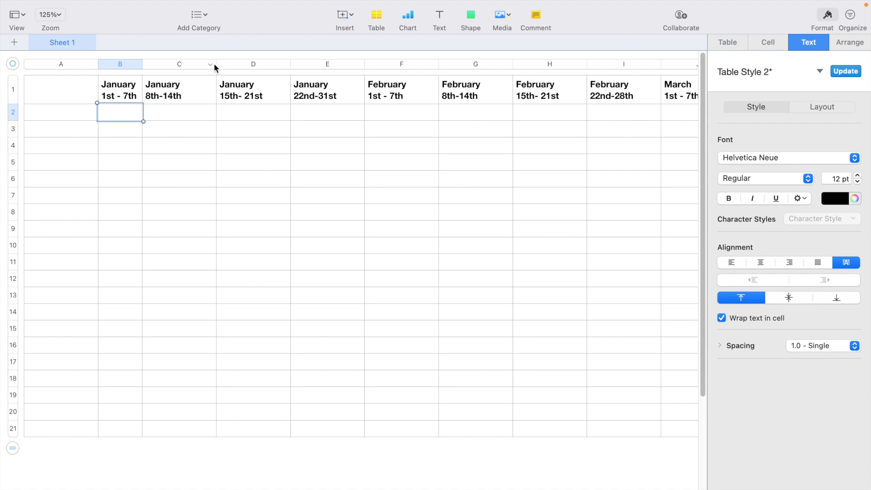
{"action": "left_click_drag", "start_coordinate": [217, 65], "coordinate": [188, 67]}
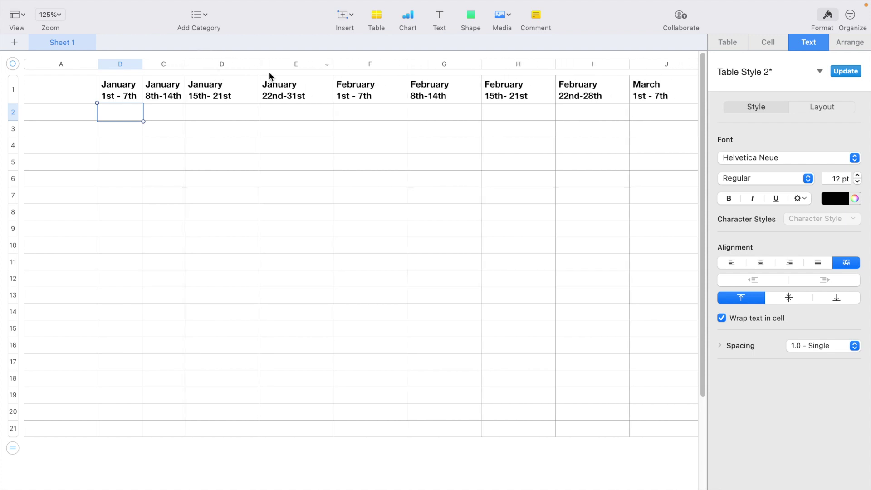
{"action": "left_click_drag", "start_coordinate": [260, 64], "coordinate": [237, 67]}
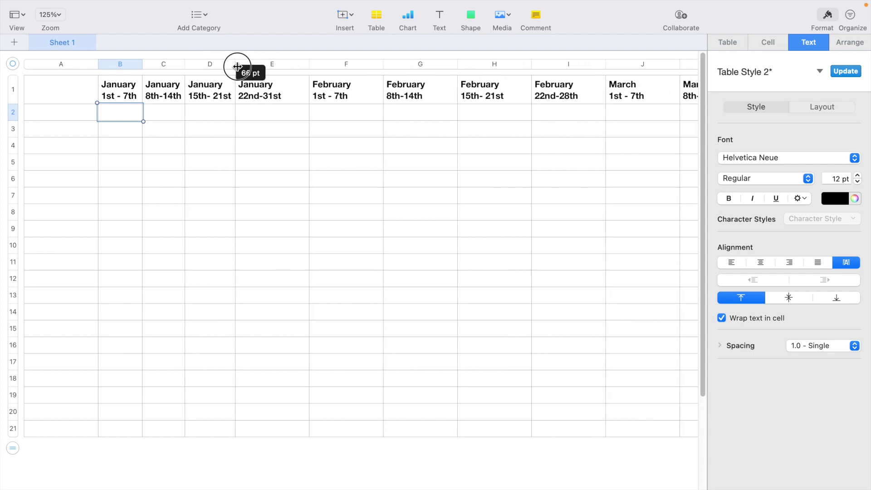
{"action": "left_click_drag", "start_coordinate": [309, 64], "coordinate": [291, 68]}
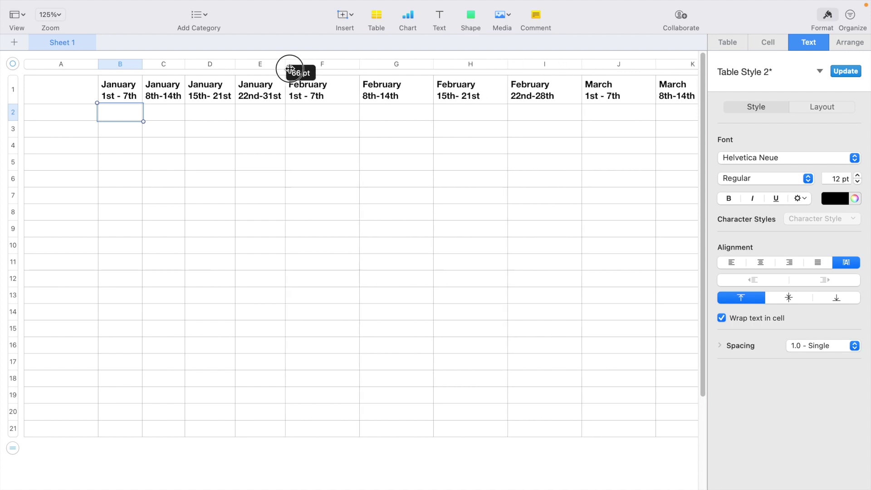
{"action": "left_click_drag", "start_coordinate": [359, 63], "coordinate": [332, 66]}
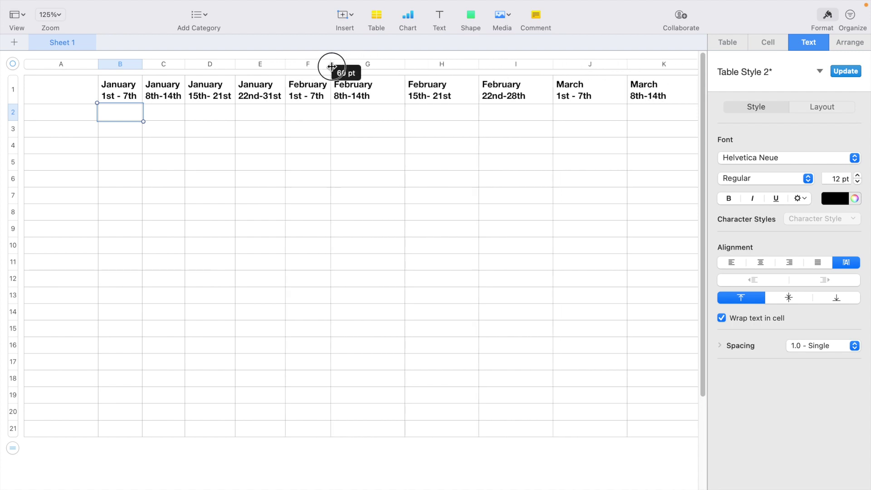
{"action": "left_click_drag", "start_coordinate": [404, 66], "coordinate": [377, 67]}
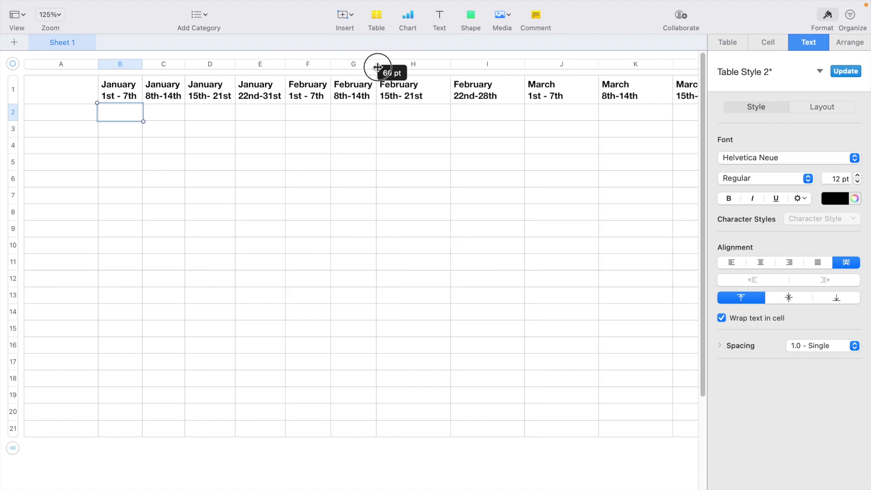
{"action": "left_click_drag", "start_coordinate": [451, 64], "coordinate": [427, 66]}
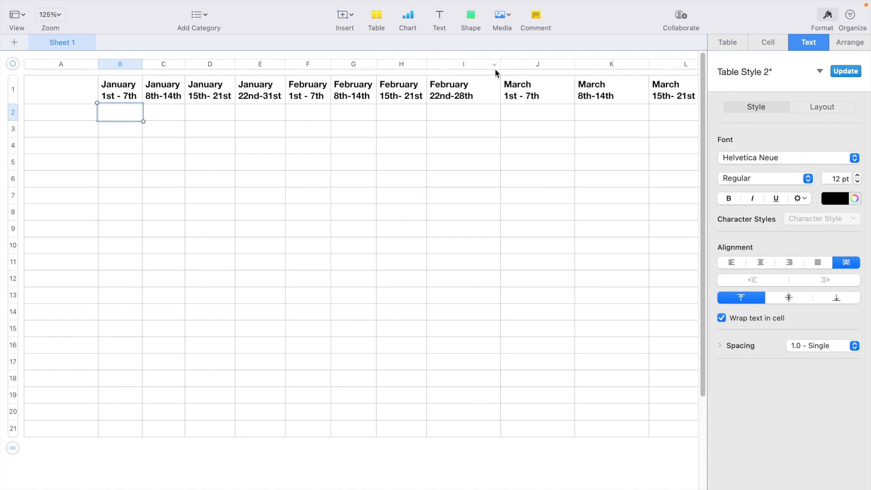
{"action": "left_click_drag", "start_coordinate": [501, 64], "coordinate": [479, 65]}
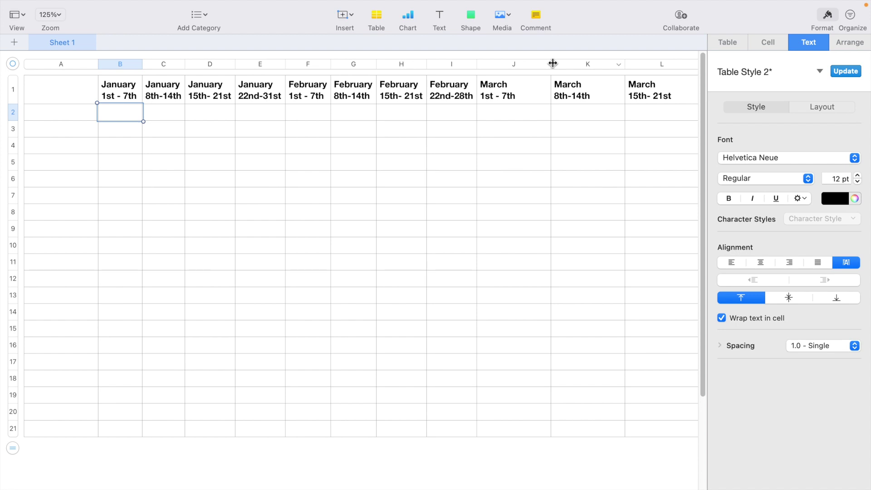
{"action": "left_click_drag", "start_coordinate": [553, 63], "coordinate": [520, 63]}
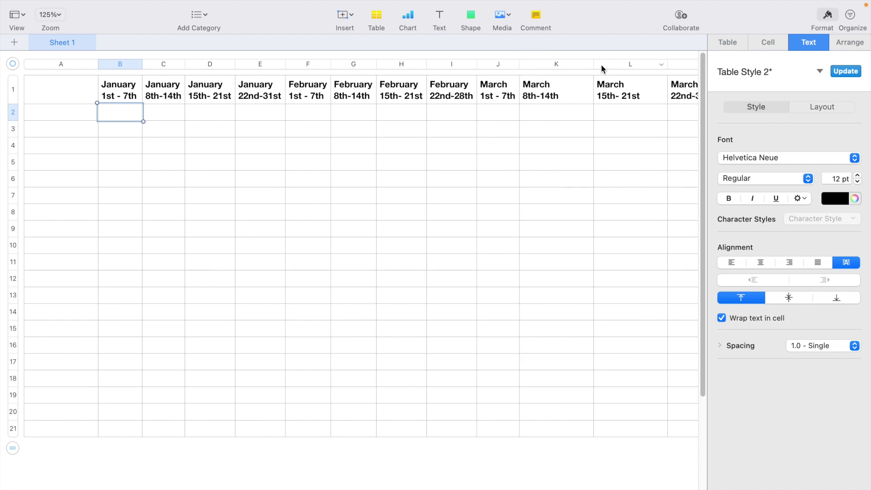
{"action": "left_click_drag", "start_coordinate": [594, 64], "coordinate": [562, 64]}
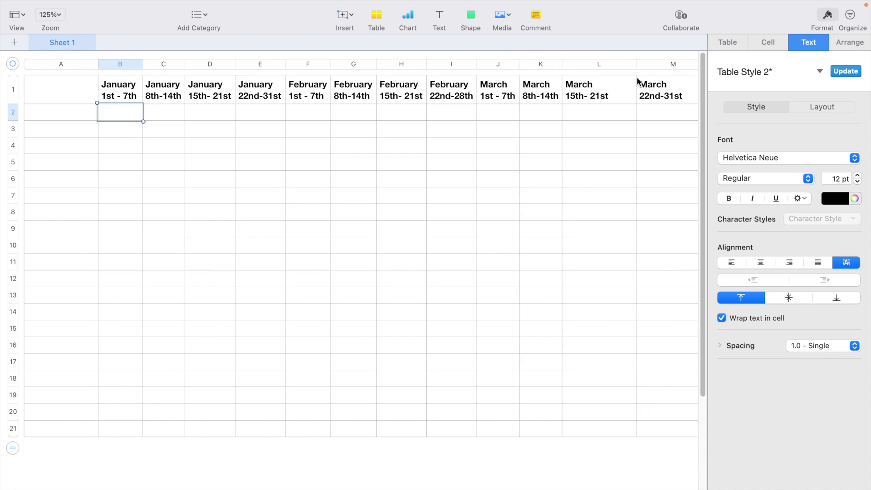
Step: Narrow the remaining week columns through AW (December 22nd-31st) to fit their headers
{"action": "left_click_drag", "start_coordinate": [636, 64], "coordinate": [612, 64]}
{"action": "scroll", "coordinate": [207, 56], "scroll_direction": "right", "scroll_amount": 10}
{"action": "left_click_drag", "start_coordinate": [287, 64], "coordinate": [264, 64]}
{"action": "left_click_drag", "start_coordinate": [338, 64], "coordinate": [306, 64]}
{"action": "left_click_drag", "start_coordinate": [380, 64], "coordinate": [348, 64]}
{"action": "left_click_drag", "start_coordinate": [422, 64], "coordinate": [399, 64]}
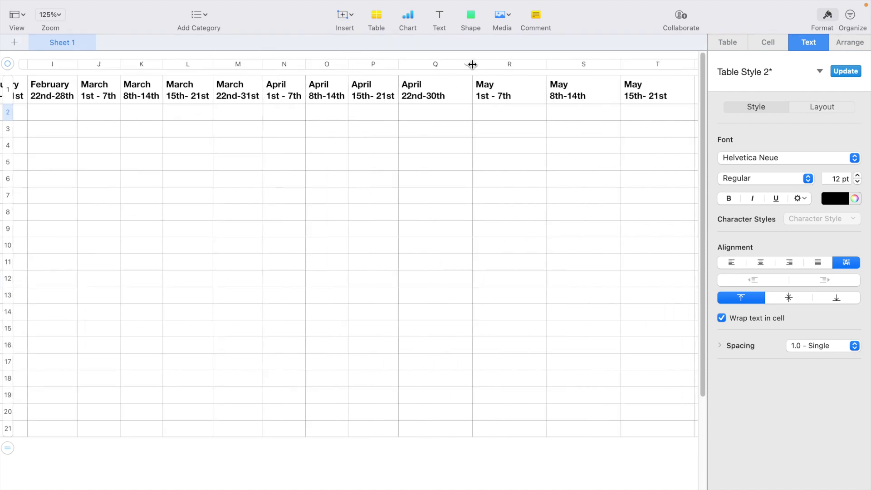
{"action": "left_click_drag", "start_coordinate": [472, 64], "coordinate": [449, 64]}
{"action": "left_click_drag", "start_coordinate": [523, 64], "coordinate": [491, 64]}
{"action": "left_click_drag", "start_coordinate": [568, 64], "coordinate": [532, 64]}
{"action": "left_click_drag", "start_coordinate": [605, 64], "coordinate": [583, 64]}
{"action": "scroll", "coordinate": [499, 91], "scroll_direction": "right", "scroll_amount": 10}
{"action": "left_click_drag", "start_coordinate": [450, 59], "coordinate": [423, 58]}
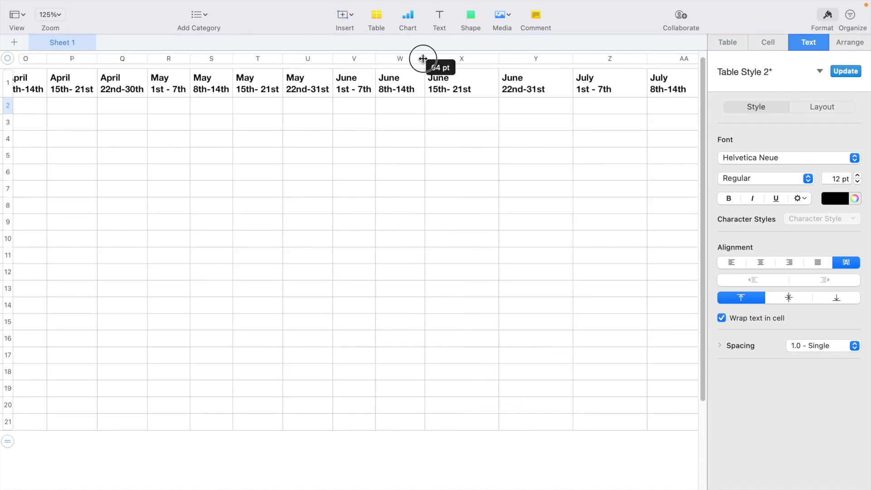
{"action": "left_click_drag", "start_coordinate": [491, 58], "coordinate": [468, 58]}
{"action": "left_click_drag", "start_coordinate": [542, 59], "coordinate": [518, 58]}
{"action": "left_click_drag", "start_coordinate": [593, 59], "coordinate": [561, 59]}
{"action": "left_click_drag", "start_coordinate": [636, 59], "coordinate": [604, 59]}
{"action": "scroll", "coordinate": [604, 59], "scroll_direction": "right", "scroll_amount": 10}
{"action": "left_click_drag", "start_coordinate": [542, 60], "coordinate": [520, 61]}
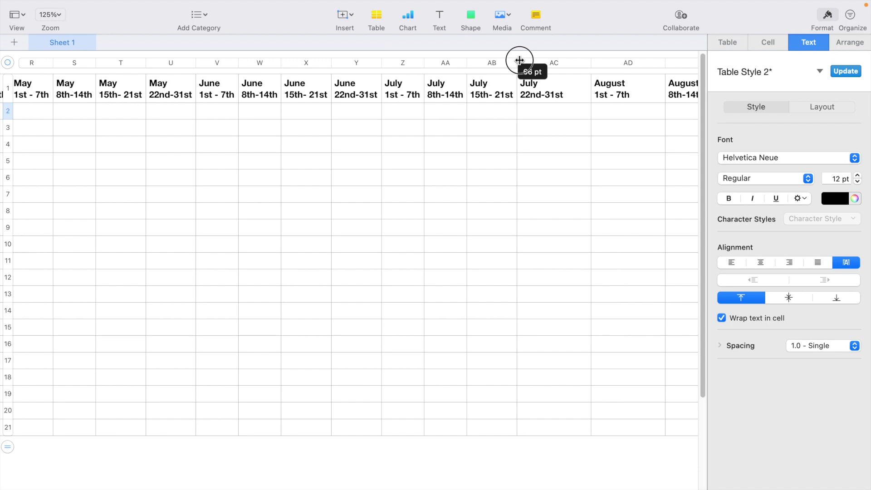
{"action": "left_click_drag", "start_coordinate": [591, 60], "coordinate": [567, 61]}
{"action": "left_click_drag", "start_coordinate": [641, 64], "coordinate": [617, 64]}
{"action": "left_click_drag", "start_coordinate": [687, 64], "coordinate": [656, 64]}
{"action": "scroll", "coordinate": [653, 162], "scroll_direction": "right", "scroll_amount": 10}
{"action": "left_click_drag", "start_coordinate": [380, 64], "coordinate": [355, 64]}
{"action": "left_click_drag", "start_coordinate": [426, 64], "coordinate": [403, 64]}
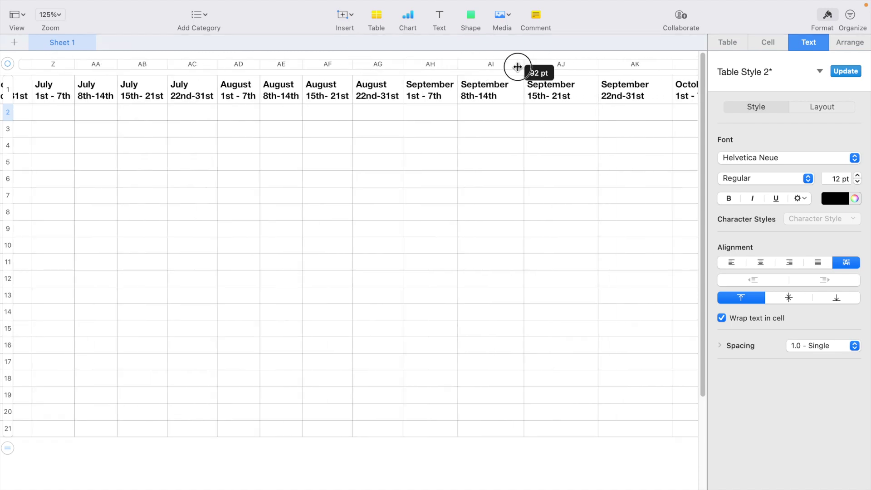
{"action": "left_click_drag", "start_coordinate": [518, 67], "coordinate": [513, 64]}
{"action": "left_click_drag", "start_coordinate": [587, 64], "coordinate": [568, 64]}
{"action": "left_click_drag", "start_coordinate": [642, 64], "coordinate": [623, 64]}
{"action": "scroll", "coordinate": [622, 64], "scroll_direction": "right", "scroll_amount": 10}
{"action": "left_click_drag", "start_coordinate": [310, 64], "coordinate": [281, 64]}
{"action": "left_click_drag", "start_coordinate": [498, 64], "coordinate": [476, 65]}
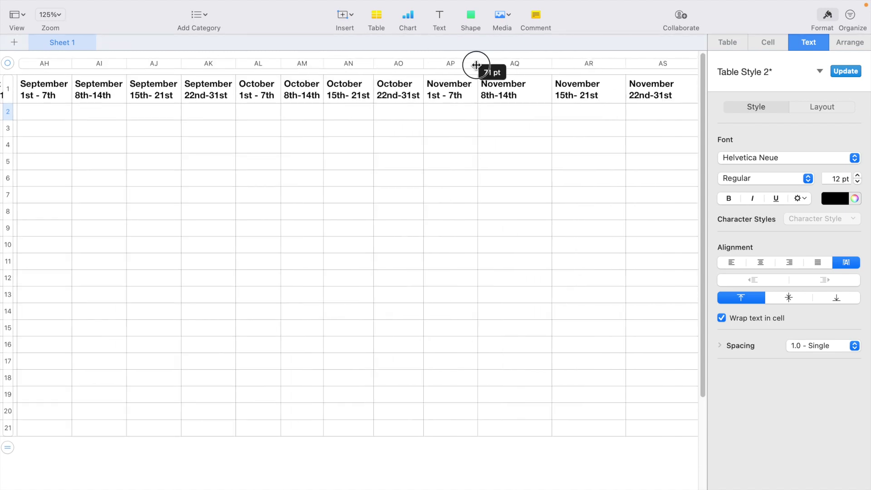
{"action": "left_click_drag", "start_coordinate": [552, 64], "coordinate": [531, 64]}
{"action": "left_click_drag", "start_coordinate": [605, 64], "coordinate": [585, 64]}
{"action": "scroll", "coordinate": [655, 64], "scroll_direction": "right", "scroll_amount": 10}
{"action": "left_click_drag", "start_coordinate": [319, 59], "coordinate": [297, 58]}
{"action": "left_click_drag", "start_coordinate": [424, 58], "coordinate": [401, 59]}
{"action": "left_click_drag", "start_coordinate": [477, 59], "coordinate": [457, 58]}
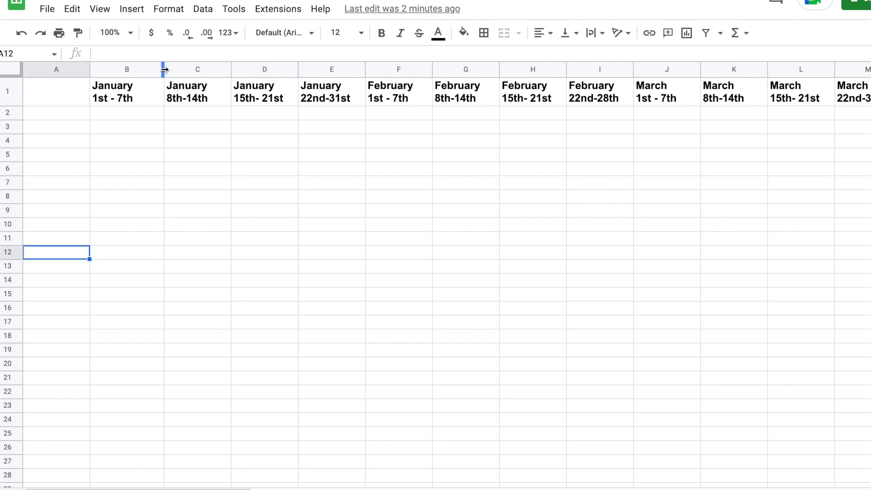
Step: Narrow week columns B through O to fit their two-line date headers
{"action": "left_click_drag", "start_coordinate": [164, 69], "coordinate": [139, 70]}
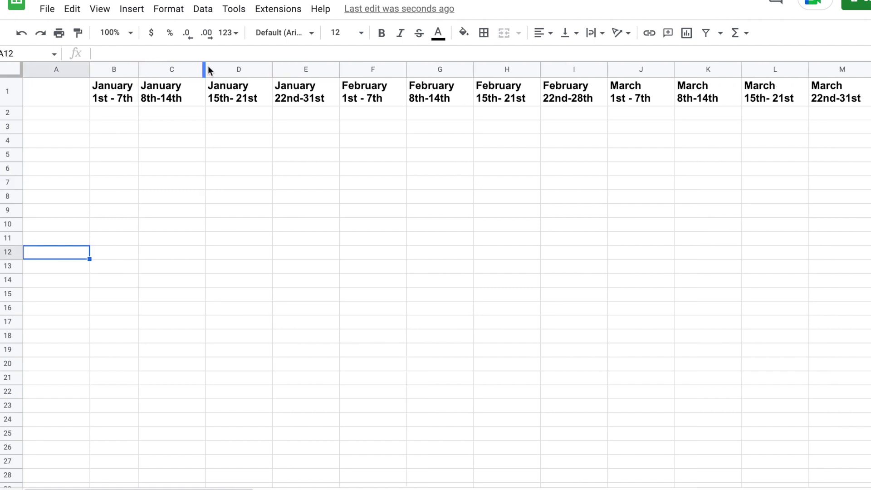
{"action": "left_click_drag", "start_coordinate": [209, 68], "coordinate": [193, 68]}
{"action": "left_click", "coordinate": [102, 116]}
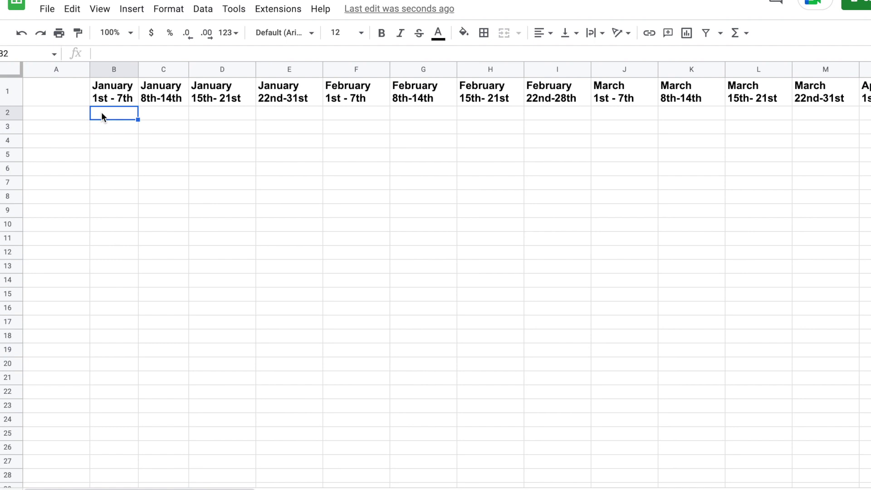
{"action": "left_click_drag", "start_coordinate": [255, 69], "coordinate": [245, 70]}
{"action": "left_click_drag", "start_coordinate": [312, 70], "coordinate": [302, 69]}
{"action": "left_click_drag", "start_coordinate": [369, 69], "coordinate": [354, 70]}
{"action": "left_click_drag", "start_coordinate": [422, 69], "coordinate": [412, 69]}
{"action": "left_click_drag", "start_coordinate": [479, 70], "coordinate": [473, 70]}
{"action": "left_click_drag", "start_coordinate": [542, 70], "coordinate": [532, 69]}
{"action": "left_click_drag", "start_coordinate": [600, 70], "coordinate": [580, 70]}
{"action": "left_click_drag", "start_coordinate": [647, 69], "coordinate": [629, 69]}
{"action": "left_click_drag", "start_coordinate": [697, 69], "coordinate": [687, 69]}
{"action": "left_click", "coordinate": [746, 73]}
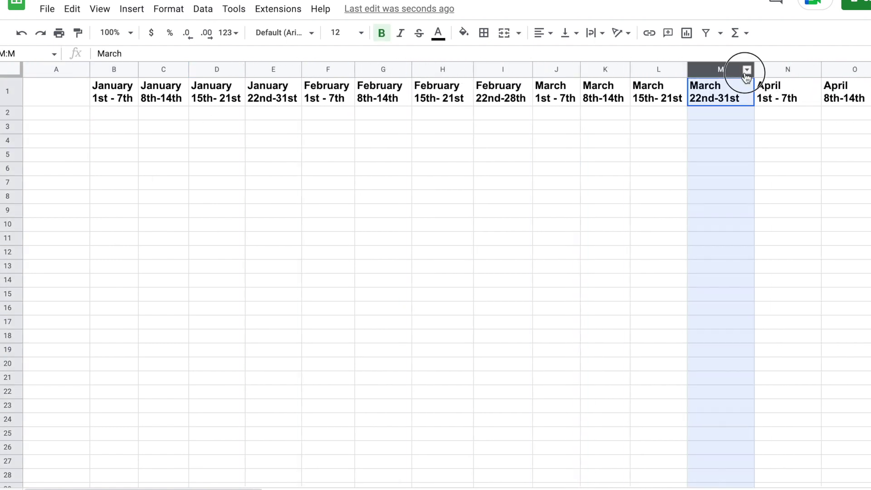
{"action": "left_click_drag", "start_coordinate": [755, 70], "coordinate": [745, 70]}
{"action": "left_click", "coordinate": [771, 182]}
{"action": "left_click_drag", "start_coordinate": [813, 70], "coordinate": [795, 70]}
{"action": "left_click_drag", "start_coordinate": [863, 69], "coordinate": [843, 69]}
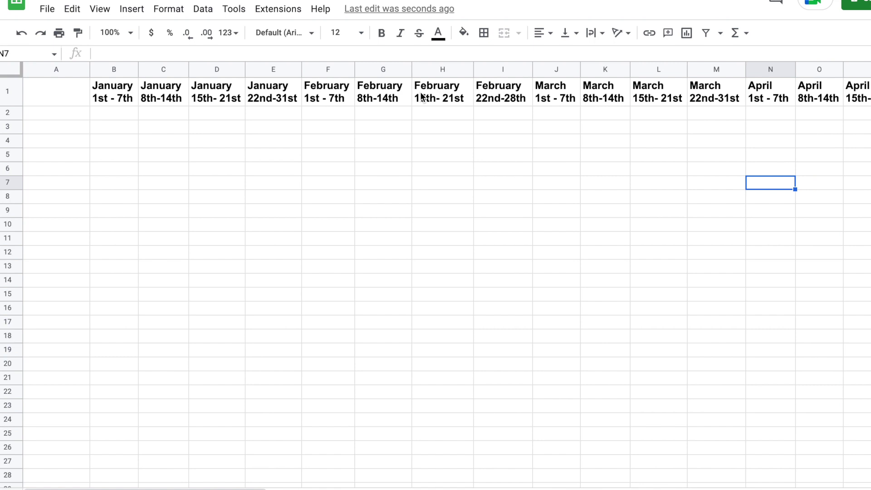
Step: Narrow week columns P through AP, up to October, to fit their headers
{"action": "scroll", "coordinate": [543, 228], "scroll_direction": "right", "scroll_amount": 10}
{"action": "scroll", "coordinate": [454, 136], "scroll_direction": "left", "scroll_amount": 3}
{"action": "left_click_drag", "start_coordinate": [397, 70], "coordinate": [390, 70]}
{"action": "left_click_drag", "start_coordinate": [467, 70], "coordinate": [449, 70]}
{"action": "left_click_drag", "start_coordinate": [515, 70], "coordinate": [497, 70]}
{"action": "left_click_drag", "start_coordinate": [564, 69], "coordinate": [546, 70]}
{"action": "left_click_drag", "start_coordinate": [612, 70], "coordinate": [603, 70]}
{"action": "left_click_drag", "start_coordinate": [670, 69], "coordinate": [659, 70]}
{"action": "left_click_drag", "start_coordinate": [726, 70], "coordinate": [705, 69]}
{"action": "left_click_drag", "start_coordinate": [773, 69], "coordinate": [755, 70]}
{"action": "left_click_drag", "start_coordinate": [822, 69], "coordinate": [811, 71]}
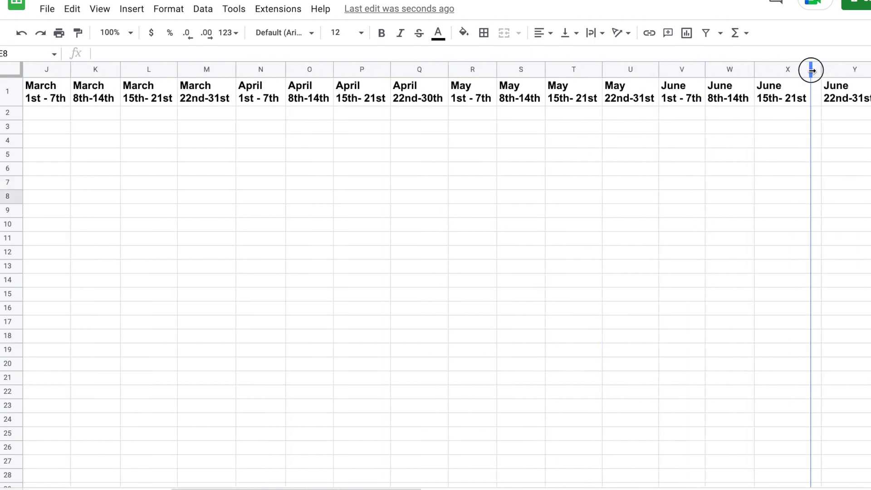
{"action": "scroll", "coordinate": [868, 70], "scroll_direction": "right", "scroll_amount": 6}
{"action": "left_click", "coordinate": [472, 169]}
{"action": "left_click_drag", "start_coordinate": [569, 69], "coordinate": [559, 70]}
{"action": "left_click_drag", "start_coordinate": [624, 69], "coordinate": [607, 69]}
{"action": "left_click_drag", "start_coordinate": [674, 70], "coordinate": [654, 69]}
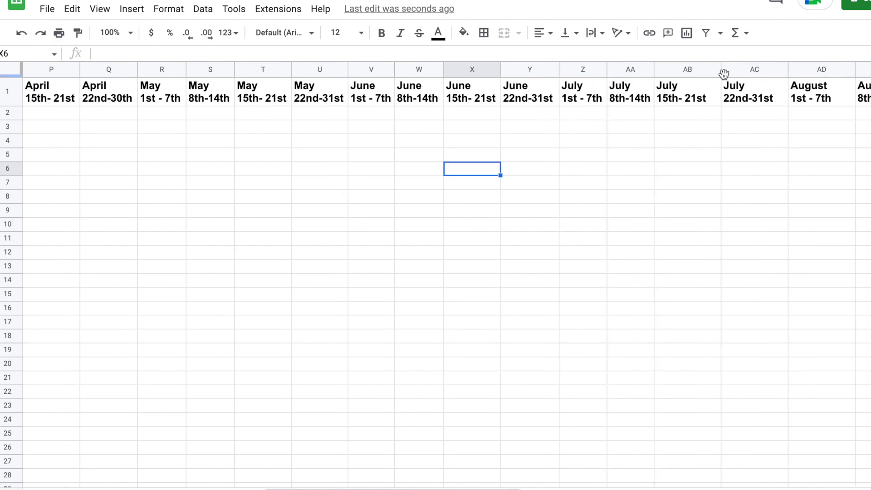
{"action": "left_click_drag", "start_coordinate": [721, 69], "coordinate": [715, 69]}
{"action": "left_click_drag", "start_coordinate": [782, 69], "coordinate": [772, 70]}
{"action": "scroll", "coordinate": [635, 71], "scroll_direction": "right", "scroll_amount": 5}
{"action": "left_click_drag", "start_coordinate": [466, 69], "coordinate": [448, 70]}
{"action": "left_click_drag", "start_coordinate": [515, 70], "coordinate": [499, 69]}
{"action": "left_click_drag", "start_coordinate": [567, 69], "coordinate": [558, 70]}
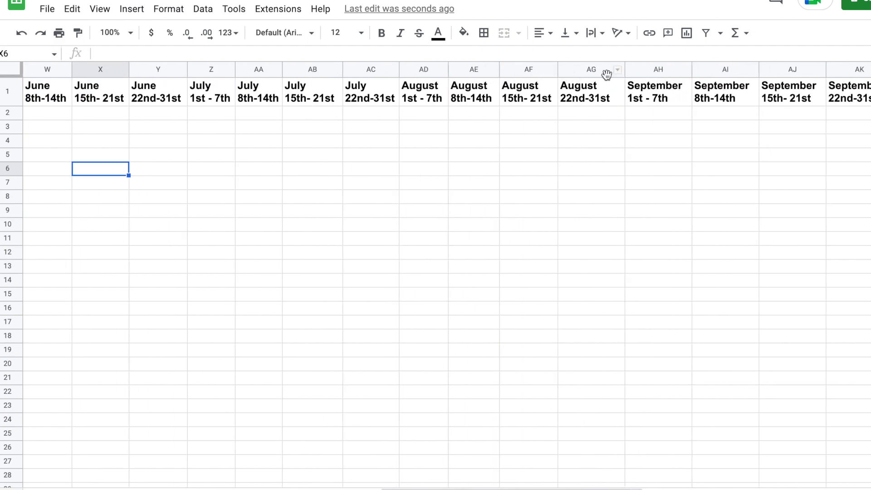
{"action": "left_click_drag", "start_coordinate": [625, 69], "coordinate": [616, 69]}
{"action": "left_click_drag", "start_coordinate": [683, 70], "coordinate": [680, 69]}
{"action": "scroll", "coordinate": [522, 140], "scroll_direction": "right", "scroll_amount": 6}
{"action": "left_click_drag", "start_coordinate": [576, 69], "coordinate": [551, 69]}
{"action": "left_click_drag", "start_coordinate": [617, 69], "coordinate": [604, 69]}
{"action": "left_click_drag", "start_coordinate": [671, 69], "coordinate": [660, 69]}
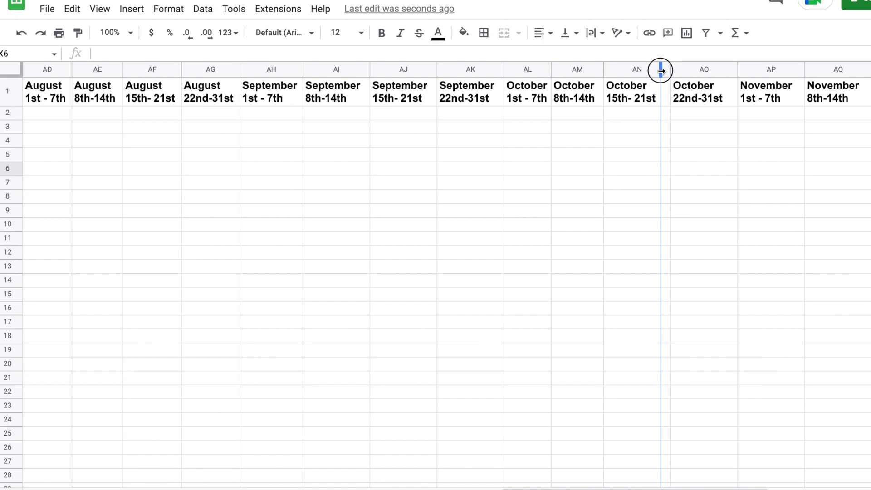
{"action": "left_click_drag", "start_coordinate": [738, 69], "coordinate": [722, 69]}
{"action": "left_click_drag", "start_coordinate": [805, 69], "coordinate": [788, 70]}
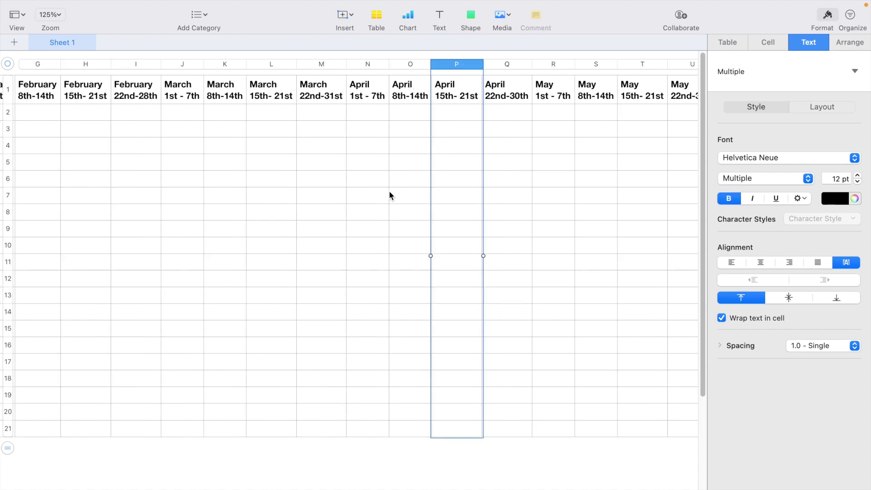
Step: Outline Numbers' column Q (April 22nd-30th) with a 1 pt border
{"action": "left_click", "coordinate": [503, 64]}
{"action": "scroll", "coordinate": [445, 184], "scroll_direction": "right", "scroll_amount": 2}
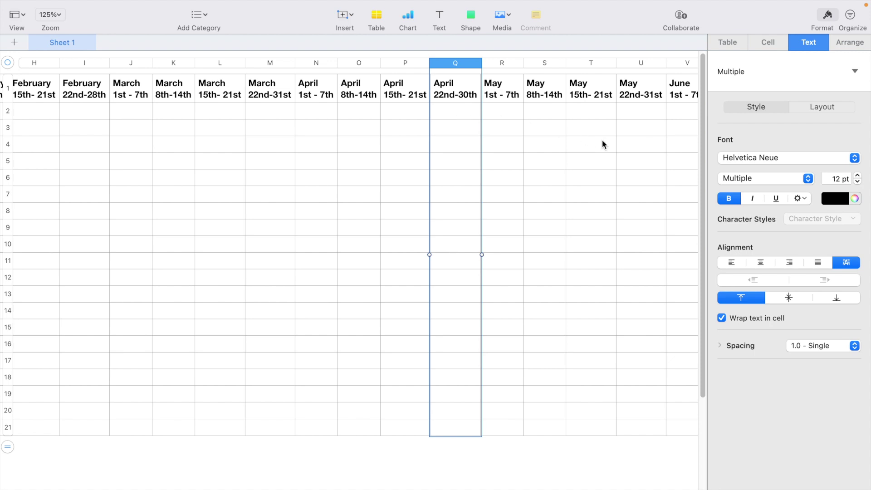
{"action": "left_click", "coordinate": [767, 43]}
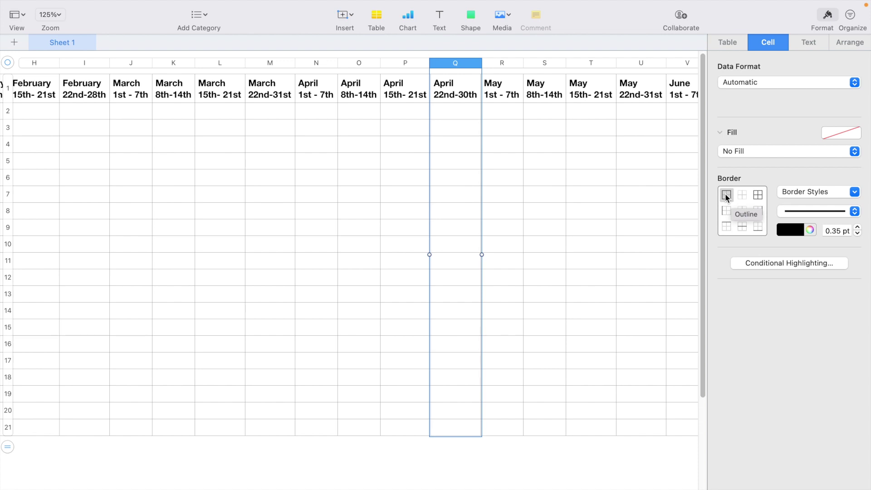
{"action": "left_click", "coordinate": [725, 194]}
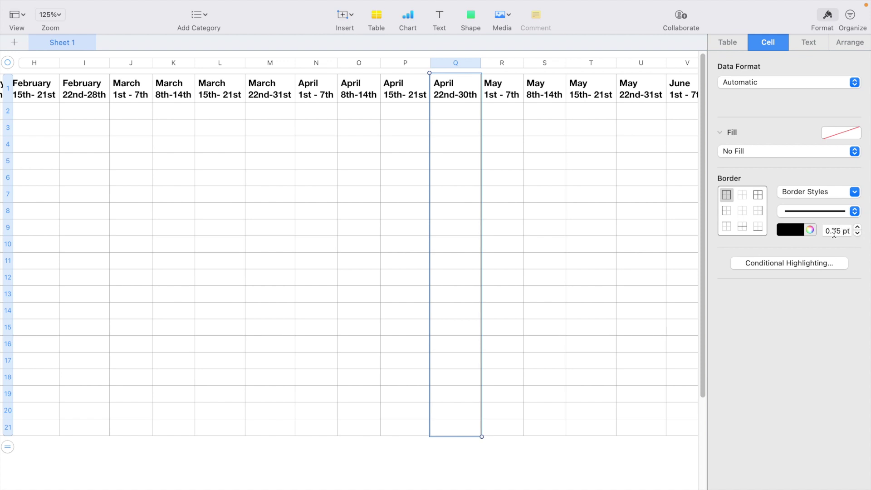
{"action": "left_click", "coordinate": [858, 228]}
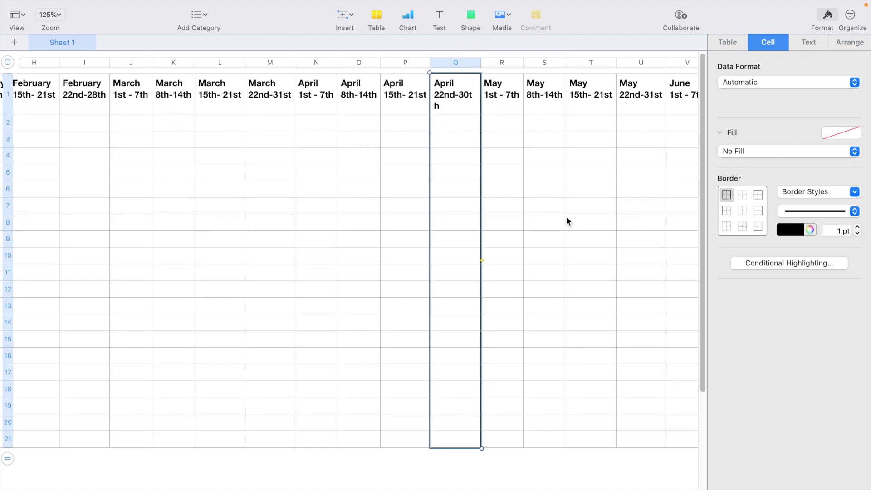
{"action": "left_click", "coordinate": [499, 171]}
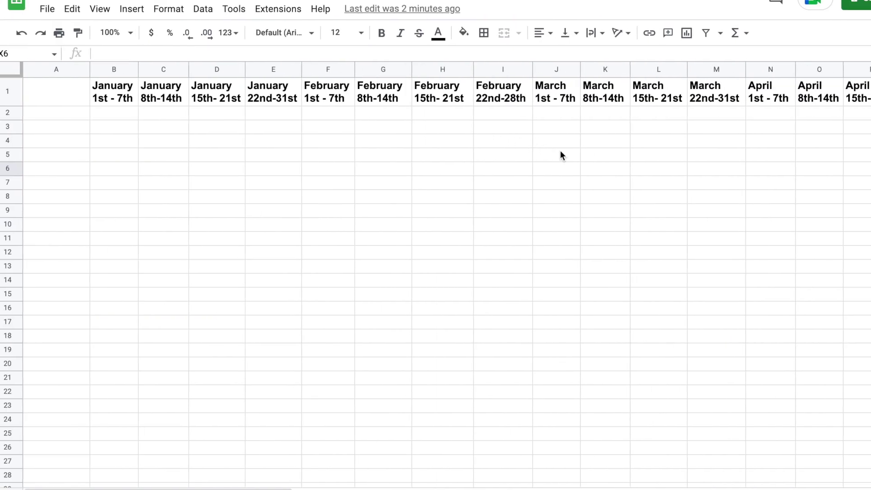
Step: Apply Outer borders to Google Sheets' column Q, the April 22nd-30th week
{"action": "scroll", "coordinate": [560, 151], "scroll_direction": "right", "scroll_amount": 8}
{"action": "scroll", "coordinate": [560, 150], "scroll_direction": "right", "scroll_amount": 3}
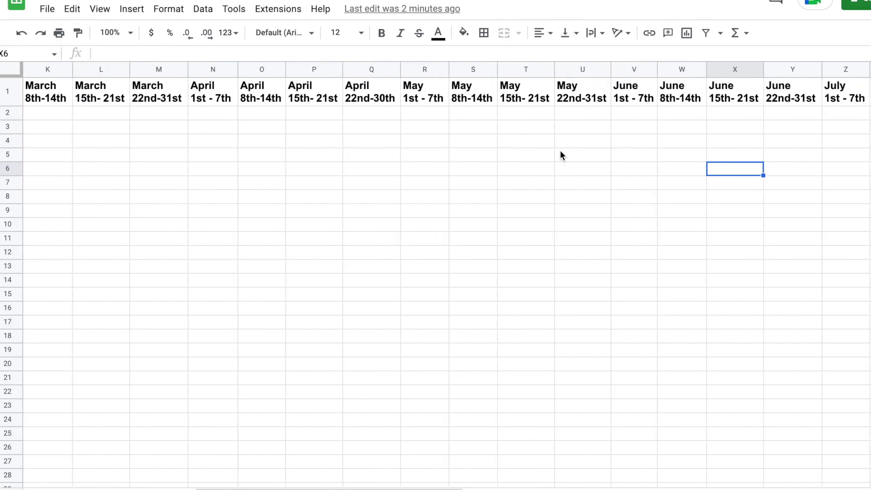
{"action": "scroll", "coordinate": [560, 151], "scroll_direction": "left", "scroll_amount": 1}
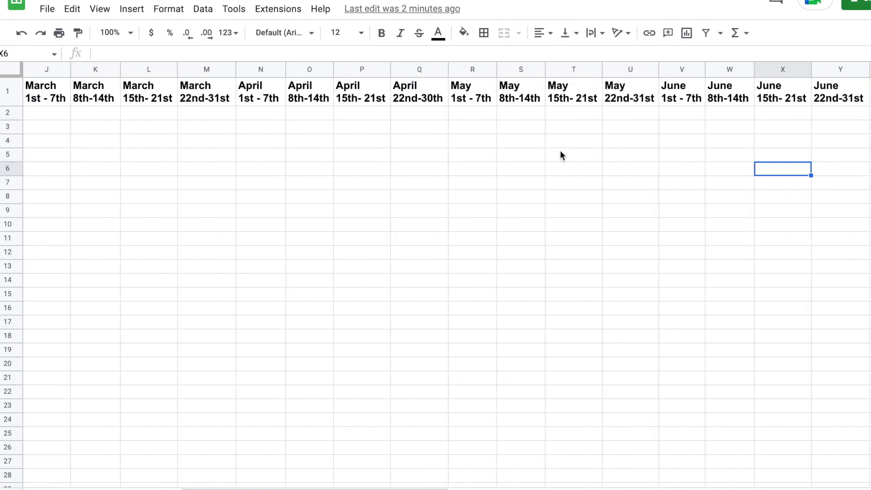
{"action": "left_click", "coordinate": [407, 71]}
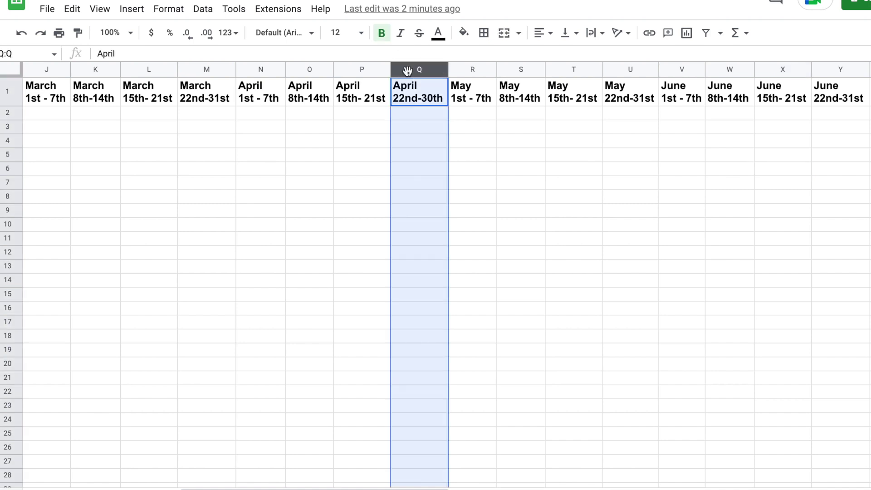
{"action": "left_click", "coordinate": [484, 34]}
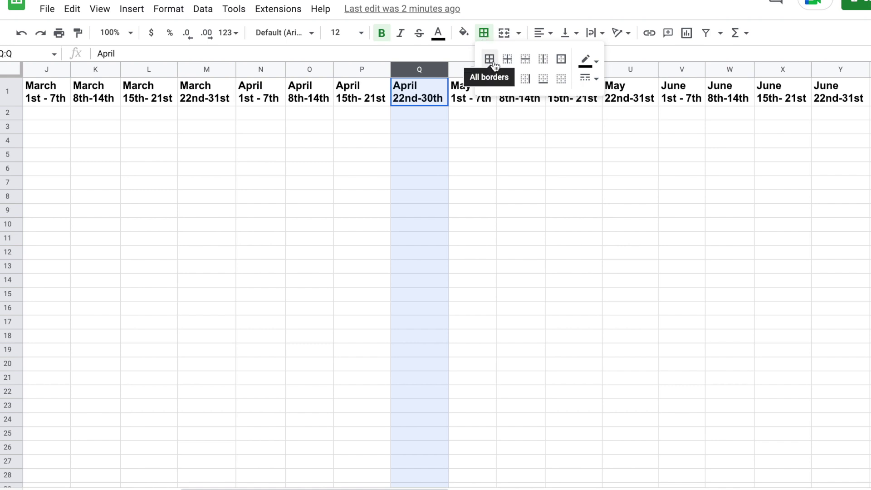
{"action": "left_click", "coordinate": [562, 66]}
{"action": "left_click", "coordinate": [467, 238]}
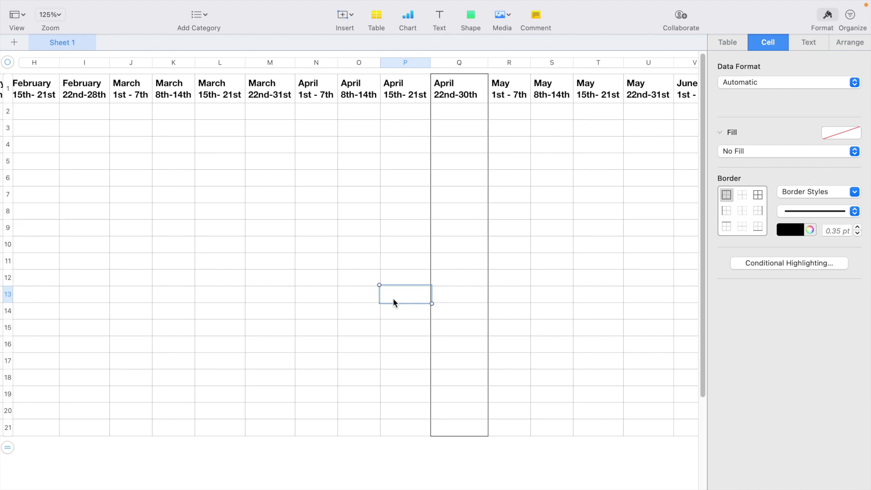
Step: Give Numbers' column Q a light grey Color Fill
{"action": "left_click", "coordinate": [465, 62]}
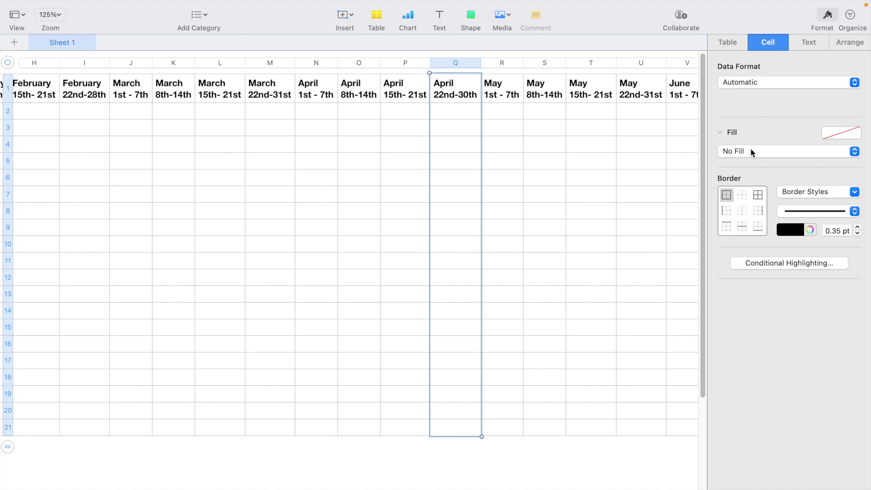
{"action": "left_click", "coordinate": [740, 151]}
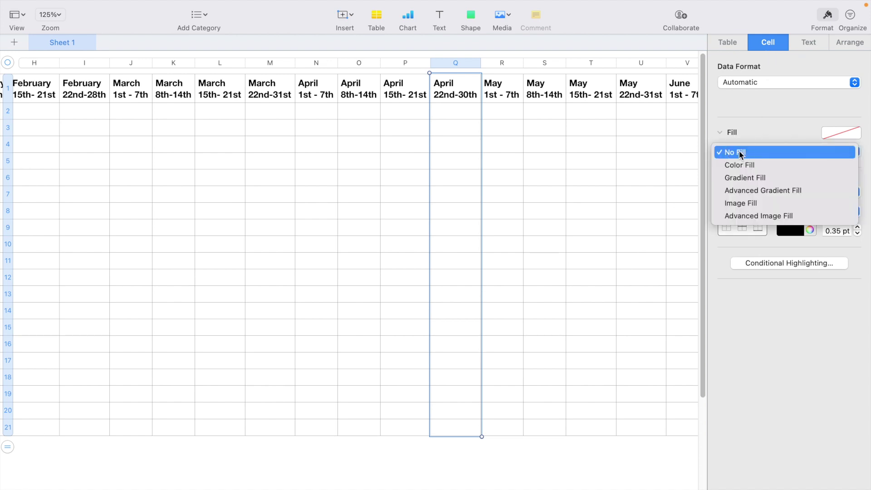
{"action": "left_click", "coordinate": [742, 164]}
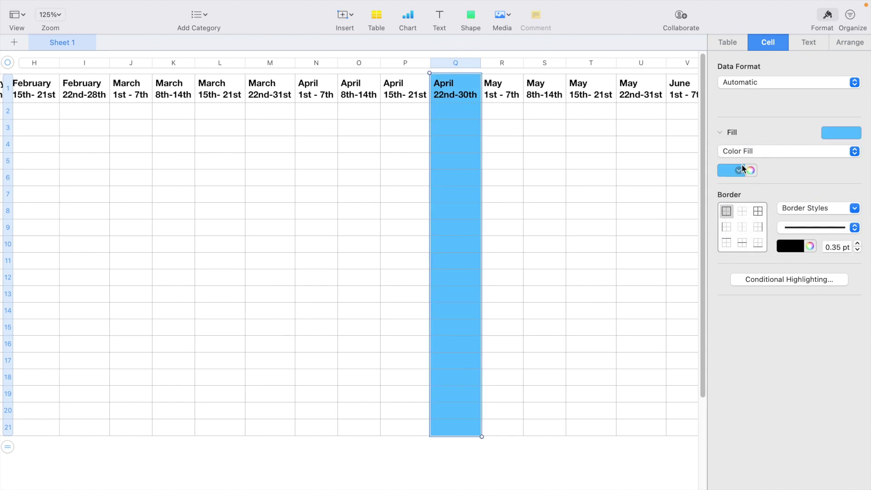
{"action": "left_click", "coordinate": [740, 172]}
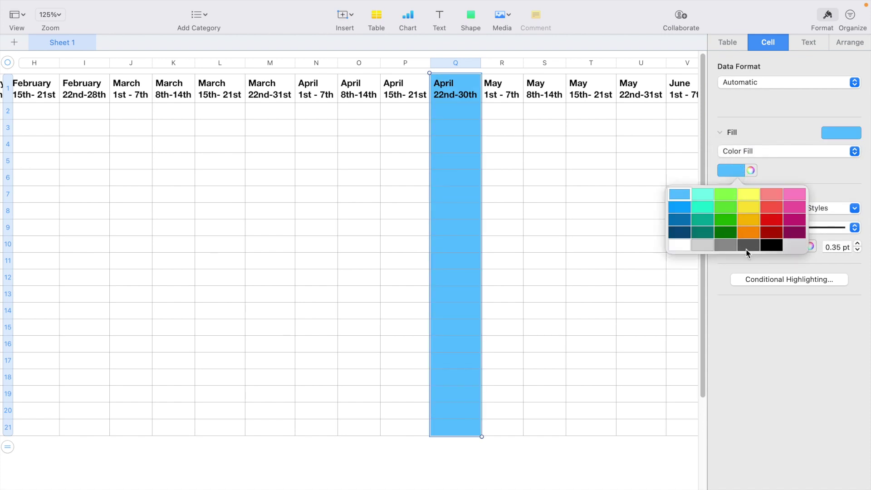
{"action": "left_click", "coordinate": [700, 246]}
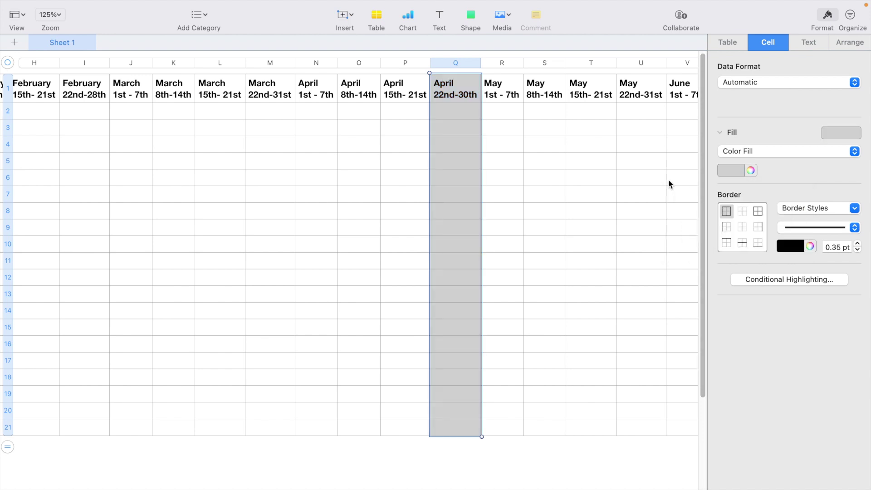
{"action": "left_click", "coordinate": [740, 171]}
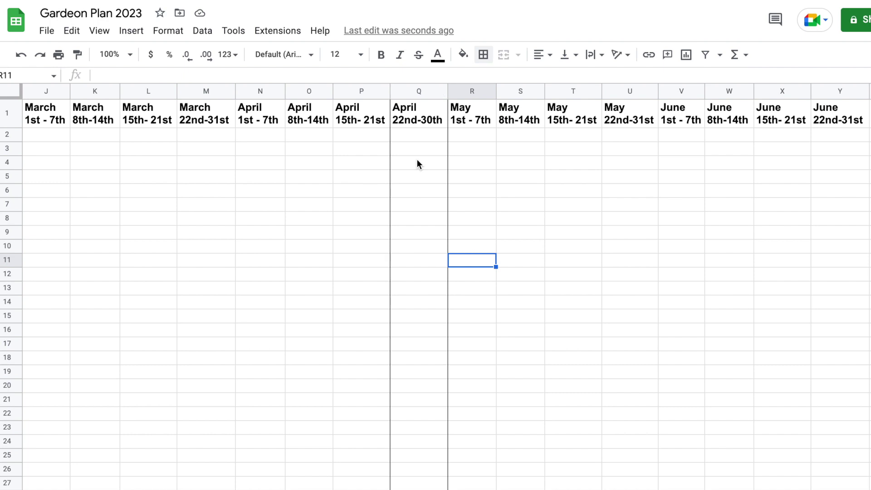
Step: Fill Google Sheets' column Q (April 22nd-30th) pale yellow
{"action": "left_click", "coordinate": [420, 68]}
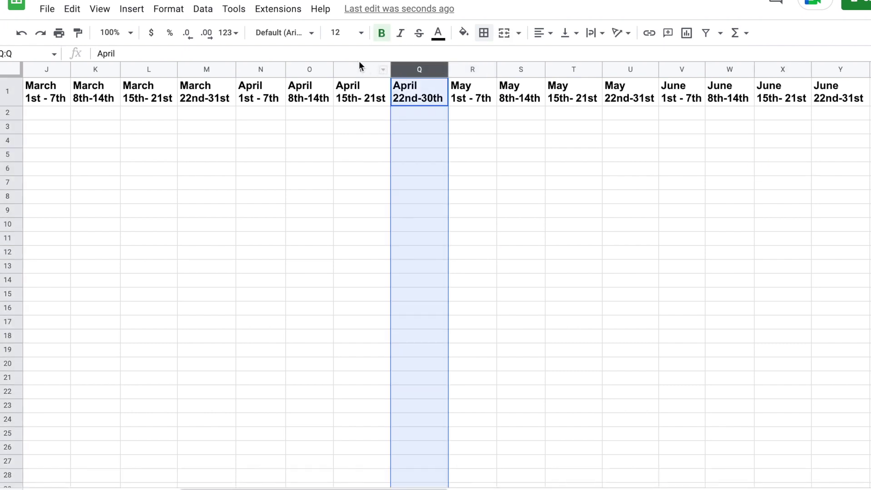
{"action": "left_click", "coordinate": [463, 36]}
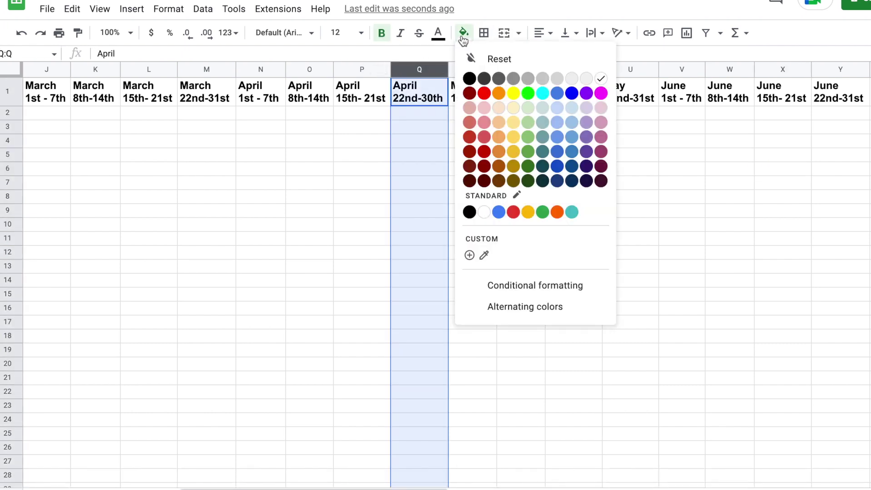
{"action": "left_click", "coordinate": [514, 108]}
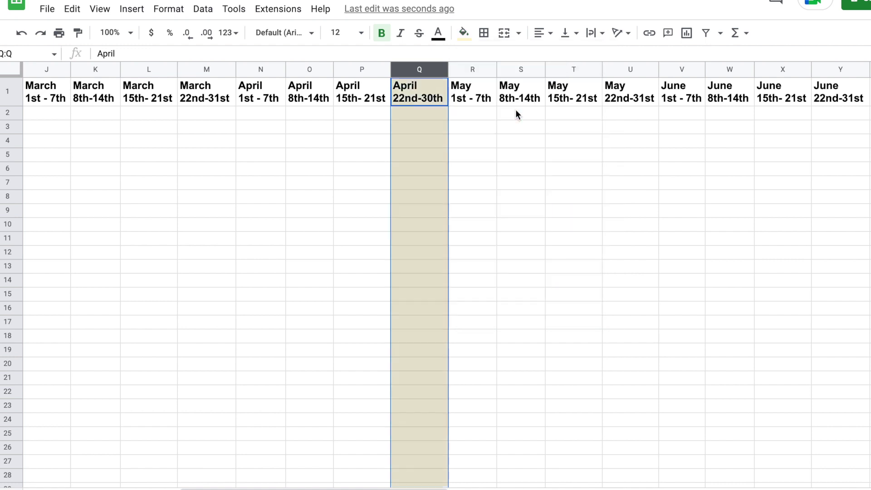
{"action": "left_click", "coordinate": [490, 303]}
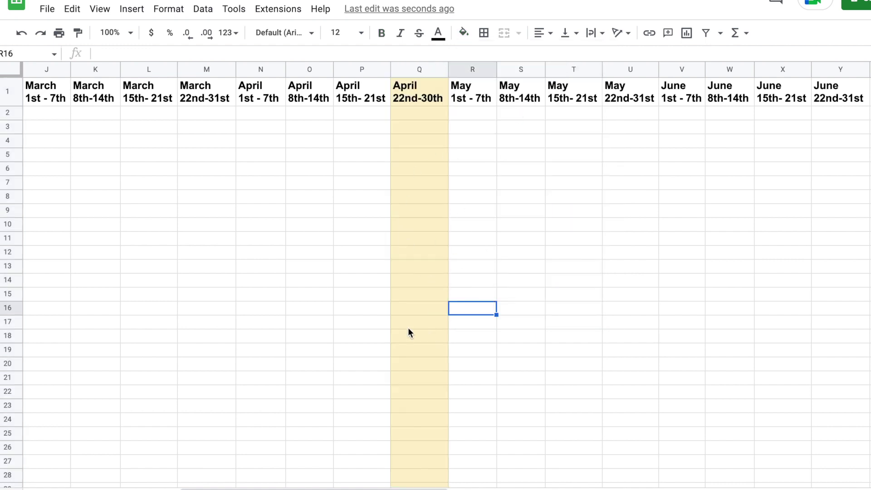
Step: Add an outer border around column Q in Google Sheets
{"action": "left_click", "coordinate": [419, 69]}
{"action": "left_click", "coordinate": [484, 32]}
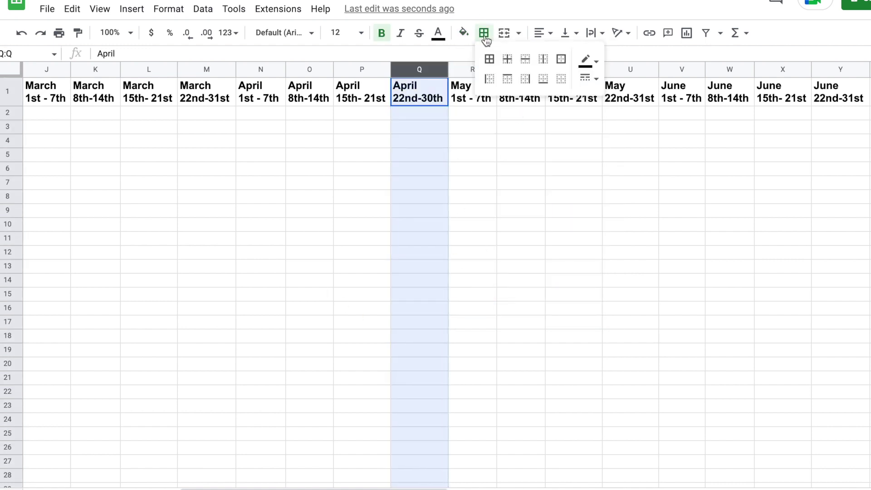
{"action": "left_click", "coordinate": [562, 62]}
{"action": "left_click", "coordinate": [460, 229]}
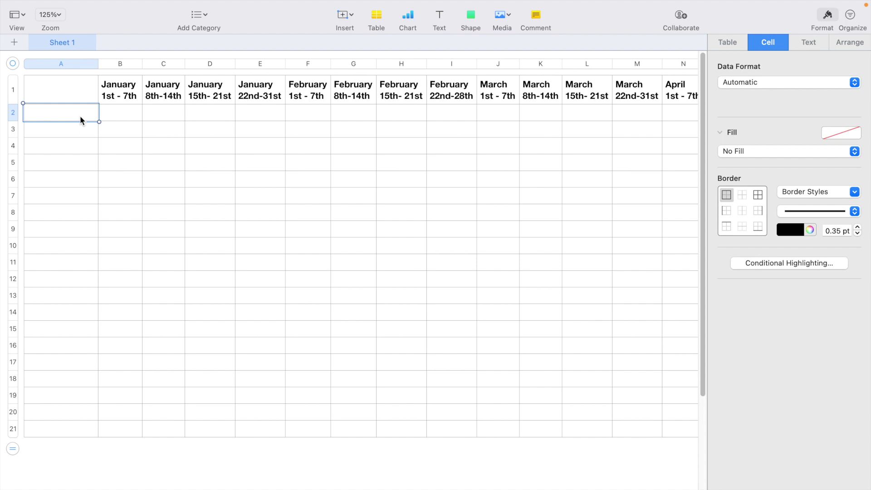
Step: Enter Cosmos, Sunflowers, Carrots, Lettuce, Kale, Onion and Spinach into cells A2 to A8
{"action": "type", "text": "Cosmos"}
{"action": "key", "text": "Return"}
{"action": "type", "text": "Sunflowers"}
{"action": "key", "text": "Return"}
{"action": "type", "text": "Carr"}
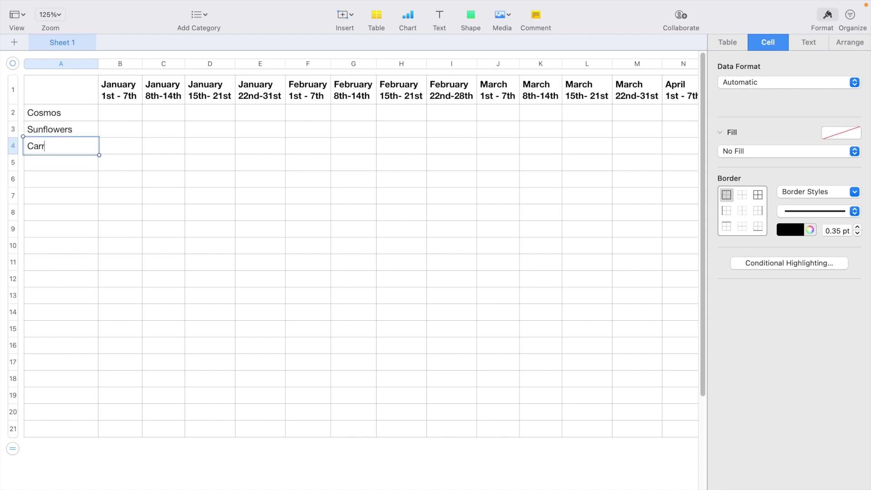
{"action": "type", "text": "ots Lettuce Kale Onion"}
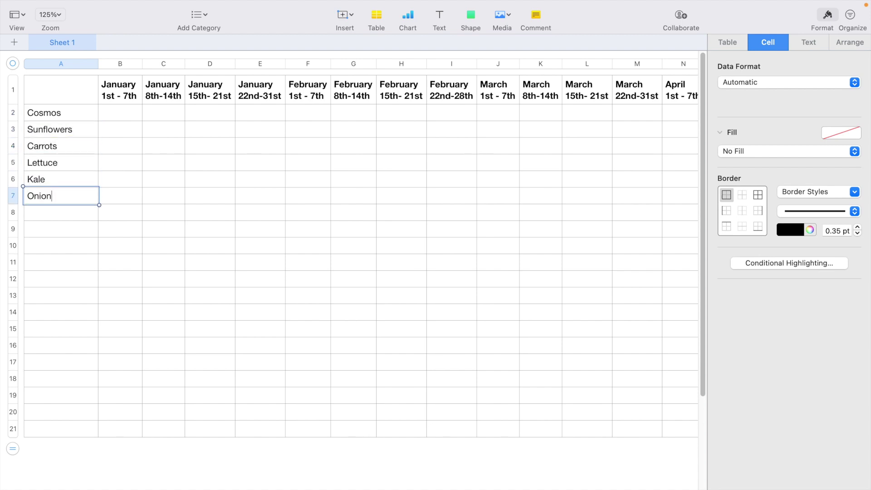
{"action": "key", "text": "Return"}
{"action": "type", "text": "Spinach"}
{"action": "left_click", "coordinate": [76, 113]}
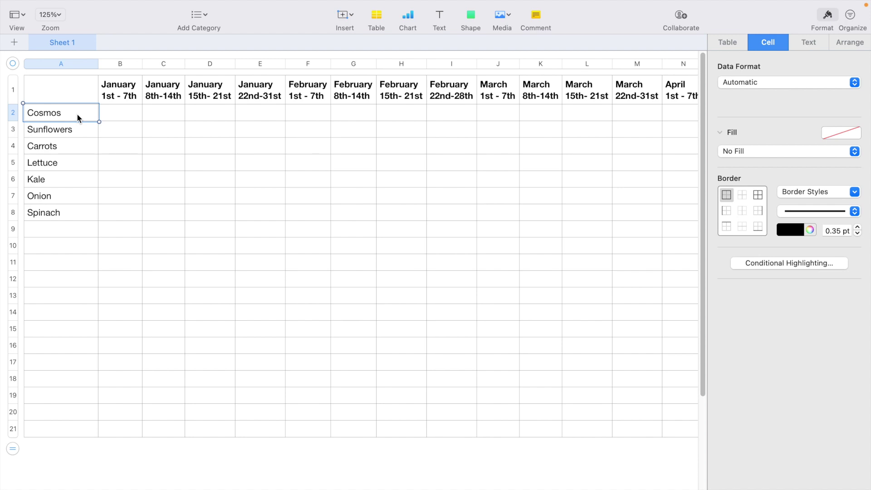
Step: Sort Numbers' plant rows A2:A8 ascending by column A
{"action": "key", "text": "shift+Down"}
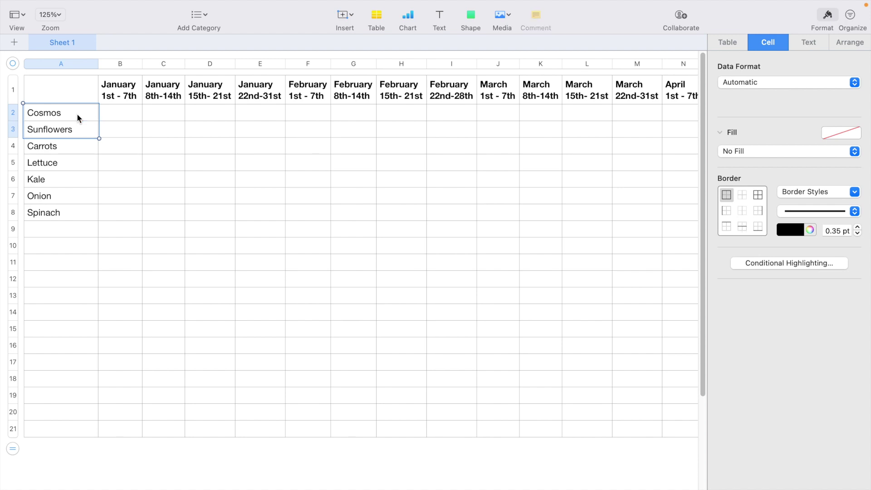
{"action": "key", "text": "shift+Down"}
{"action": "key", "text": "shift+Down"}
{"action": "key", "text": "shift+Down"}
{"action": "key", "text": "shift+Down"}
{"action": "key", "text": "shift+Down"}
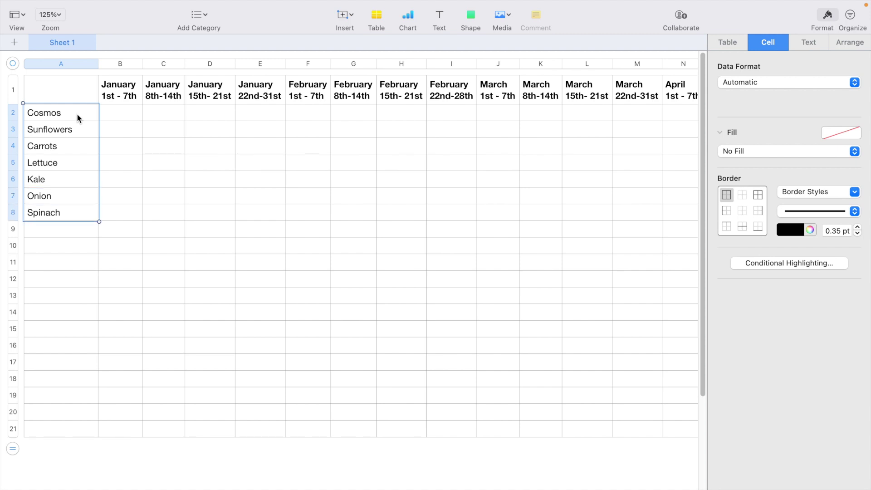
{"action": "right_click", "coordinate": [78, 114]}
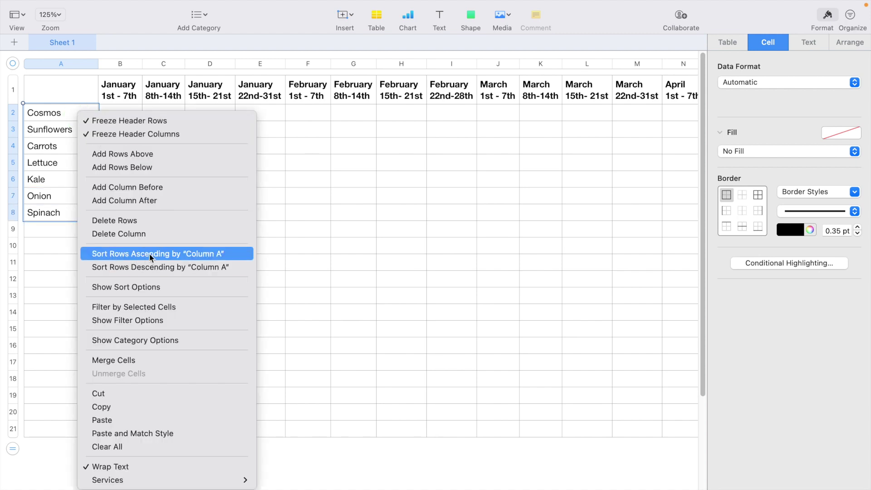
{"action": "left_click", "coordinate": [175, 255]}
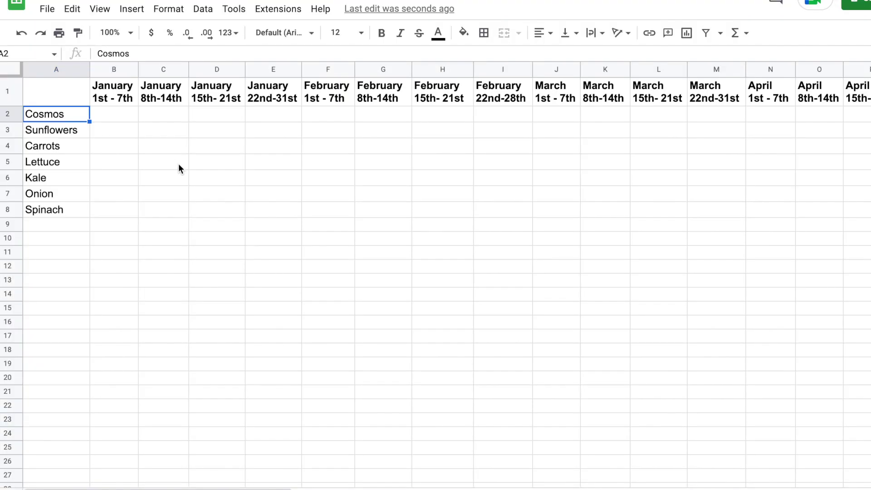
Step: Sort Google Sheets' range A2:A8 by column A, A to Z
{"action": "key", "text": "shift+Down"}
{"action": "key", "text": "shift+Down"}
{"action": "key", "text": "shift+Down"}
{"action": "key", "text": "shift+Down"}
{"action": "key", "text": "shift+Down"}
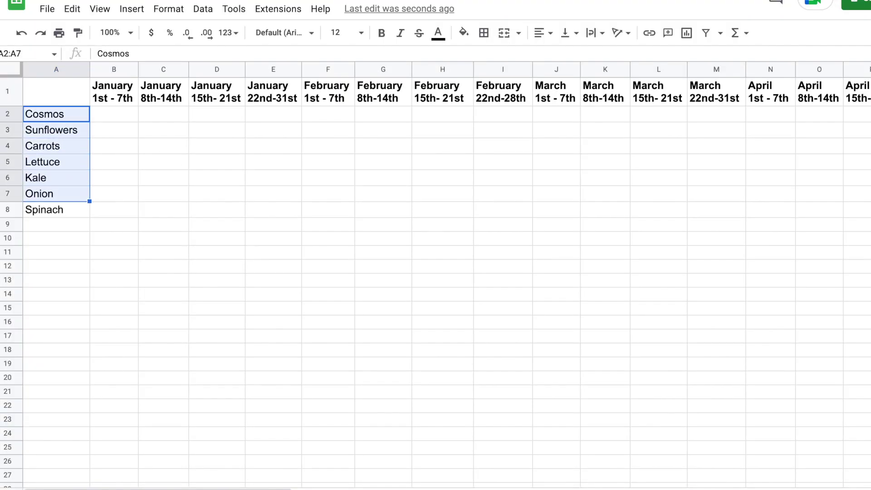
{"action": "key", "text": "shift+Down"}
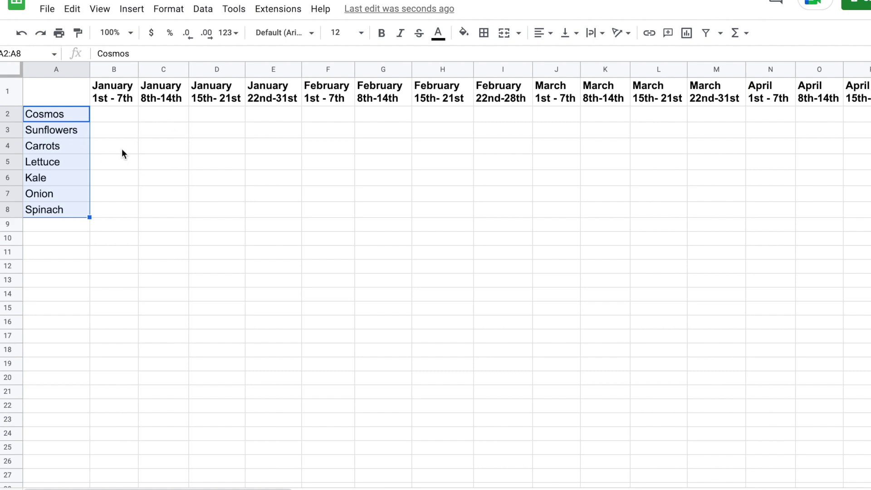
{"action": "left_click", "coordinate": [203, 9]}
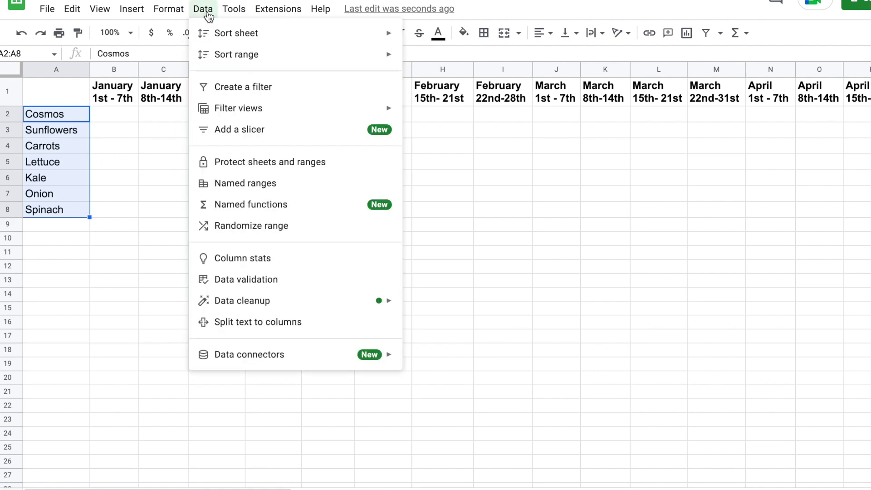
{"action": "mouse_move", "coordinate": [236, 54]}
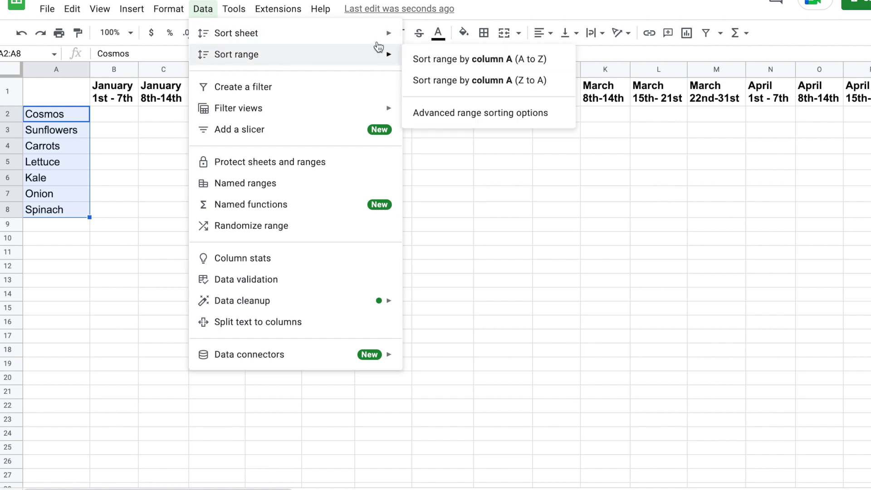
{"action": "left_click", "coordinate": [476, 67]}
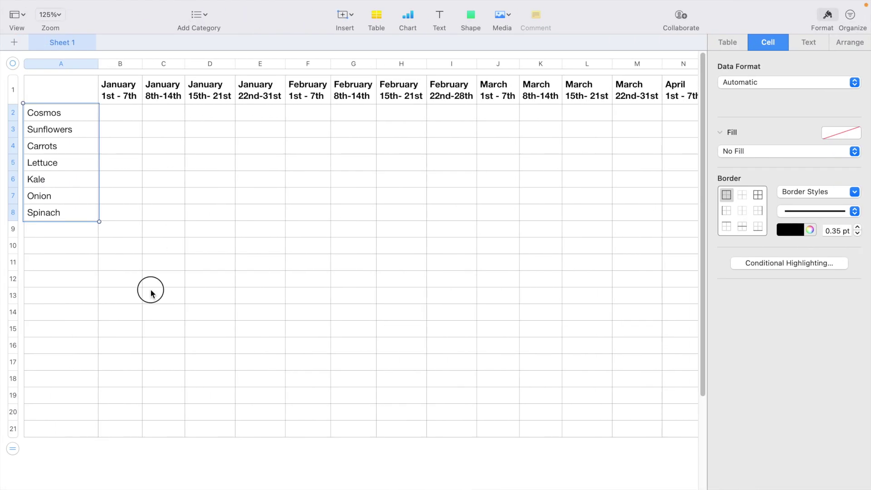
{"action": "left_click", "coordinate": [151, 294]}
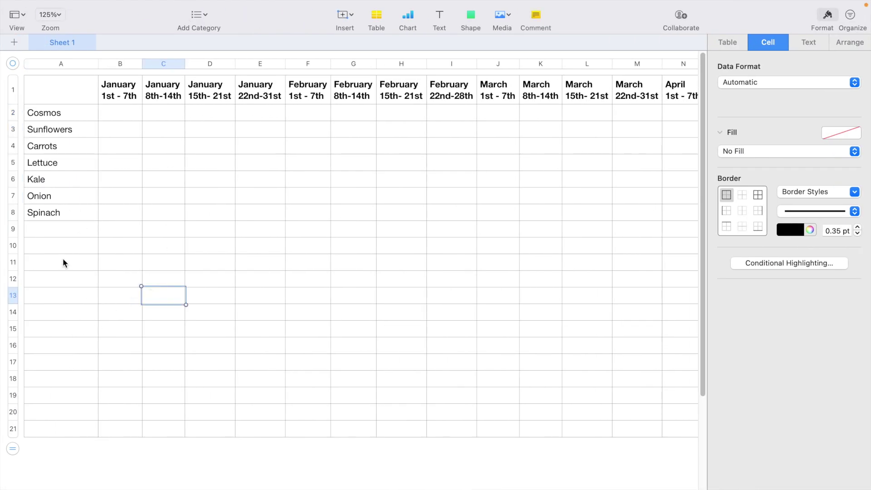
Step: Add rows 22 to 24 to the bottom of the Numbers plant table
{"action": "left_click", "coordinate": [34, 429]}
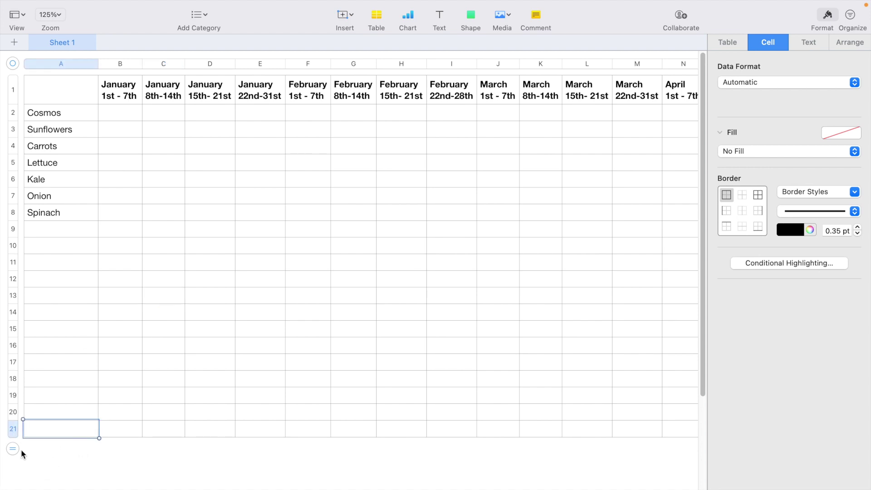
{"action": "left_click_drag", "start_coordinate": [13, 453], "coordinate": [14, 469]}
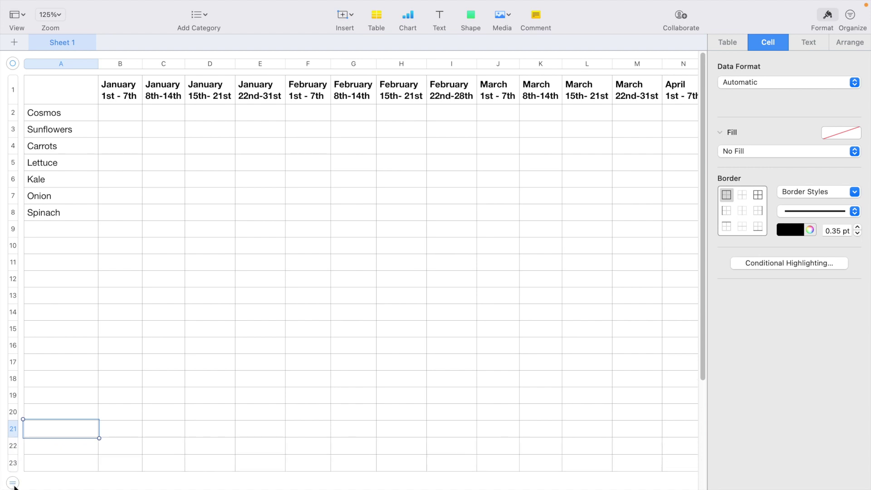
{"action": "left_click_drag", "start_coordinate": [14, 486], "coordinate": [30, 488]}
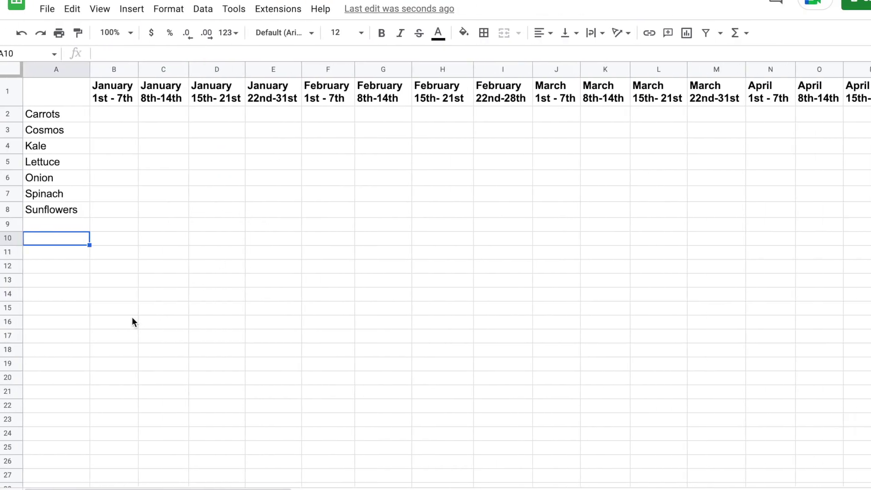
{"action": "left_click", "coordinate": [63, 326]}
{"action": "scroll", "coordinate": [63, 329], "scroll_direction": "down", "scroll_amount": 12}
{"action": "scroll", "coordinate": [63, 328], "scroll_direction": "down", "scroll_amount": 9}
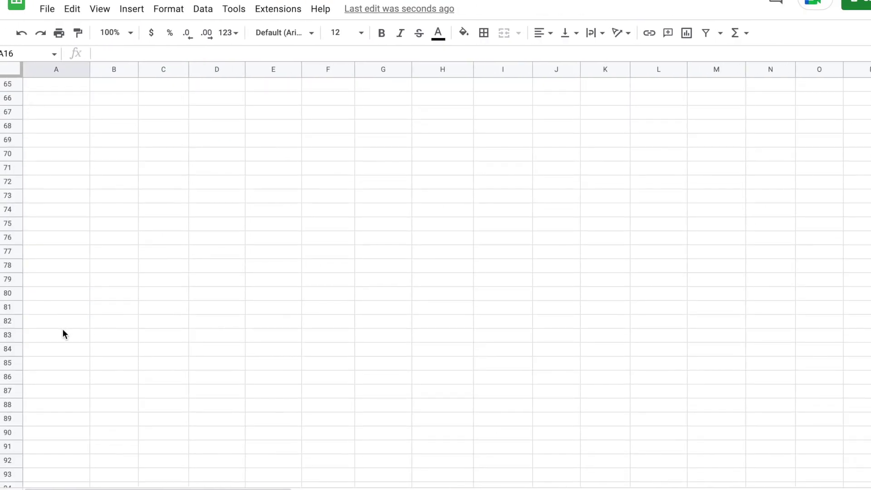
{"action": "scroll", "coordinate": [63, 328], "scroll_direction": "down", "scroll_amount": 11}
{"action": "scroll", "coordinate": [63, 329], "scroll_direction": "down", "scroll_amount": 9}
{"action": "scroll", "coordinate": [63, 334], "scroll_direction": "down", "scroll_amount": 5}
{"action": "scroll", "coordinate": [63, 333], "scroll_direction": "down", "scroll_amount": 8}
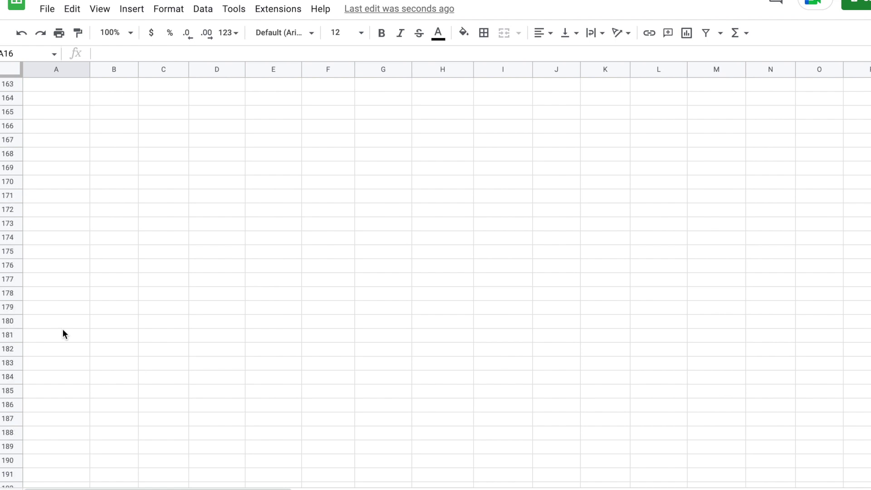
{"action": "scroll", "coordinate": [63, 334], "scroll_direction": "down", "scroll_amount": 7}
{"action": "scroll", "coordinate": [63, 334], "scroll_direction": "down", "scroll_amount": 10}
{"action": "scroll", "coordinate": [63, 328], "scroll_direction": "down", "scroll_amount": 19}
{"action": "scroll", "coordinate": [63, 328], "scroll_direction": "down", "scroll_amount": 20}
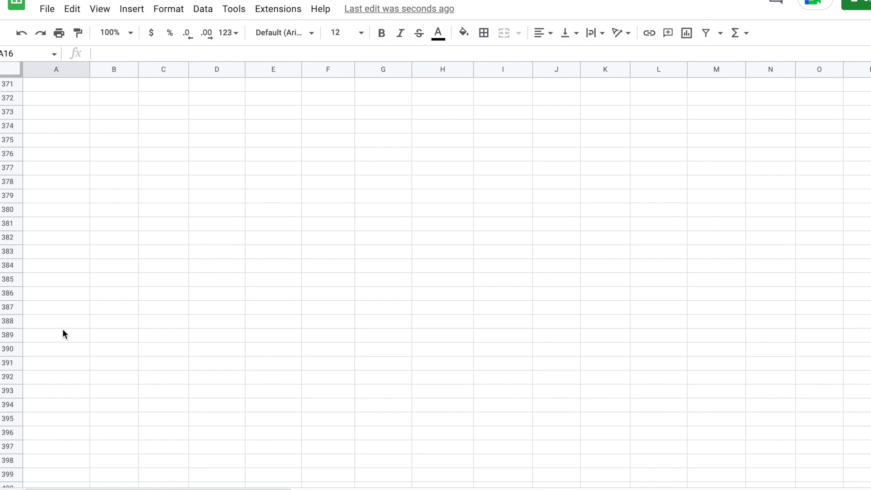
{"action": "scroll", "coordinate": [62, 328], "scroll_direction": "down", "scroll_amount": 20}
{"action": "scroll", "coordinate": [62, 328], "scroll_direction": "down", "scroll_amount": 20}
{"action": "scroll", "coordinate": [63, 331], "scroll_direction": "down", "scroll_amount": 20}
{"action": "scroll", "coordinate": [63, 331], "scroll_direction": "down", "scroll_amount": 14}
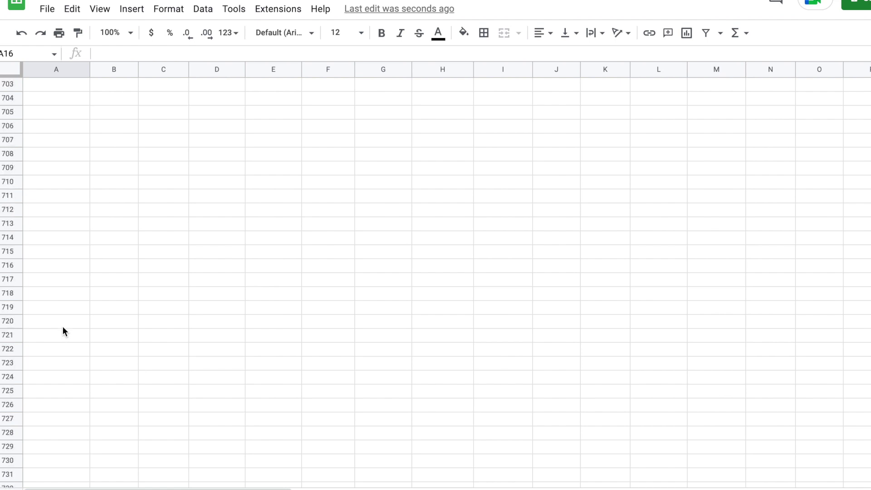
{"action": "scroll", "coordinate": [63, 329], "scroll_direction": "down", "scroll_amount": 20}
{"action": "scroll", "coordinate": [63, 328], "scroll_direction": "down", "scroll_amount": 20}
{"action": "scroll", "coordinate": [63, 332], "scroll_direction": "down", "scroll_amount": 20}
{"action": "scroll", "coordinate": [63, 331], "scroll_direction": "down", "scroll_amount": 10}
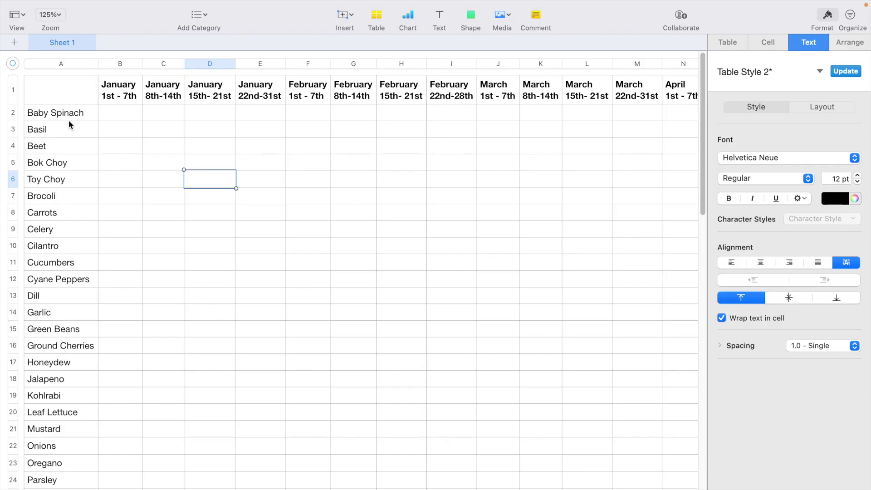
Step: Bold Numbers' column A plant names and widen the column to fit Ground Cherries
{"action": "left_click", "coordinate": [69, 117]}
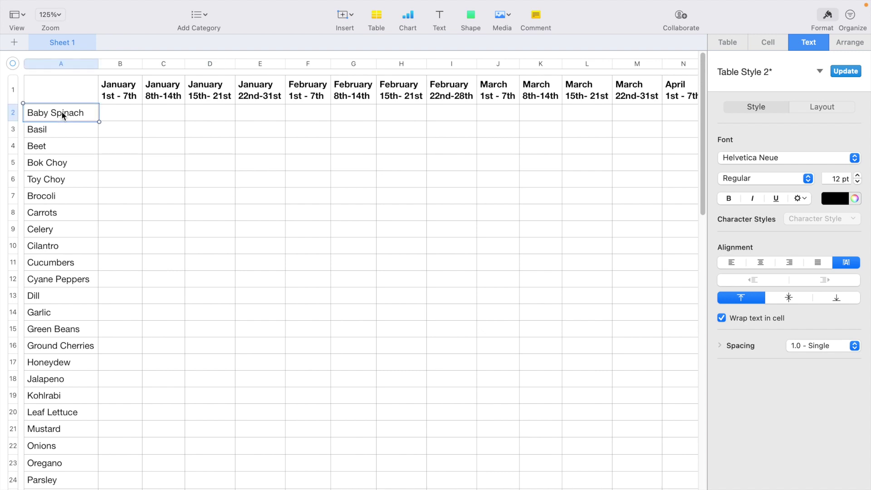
{"action": "left_click", "coordinate": [59, 65]}
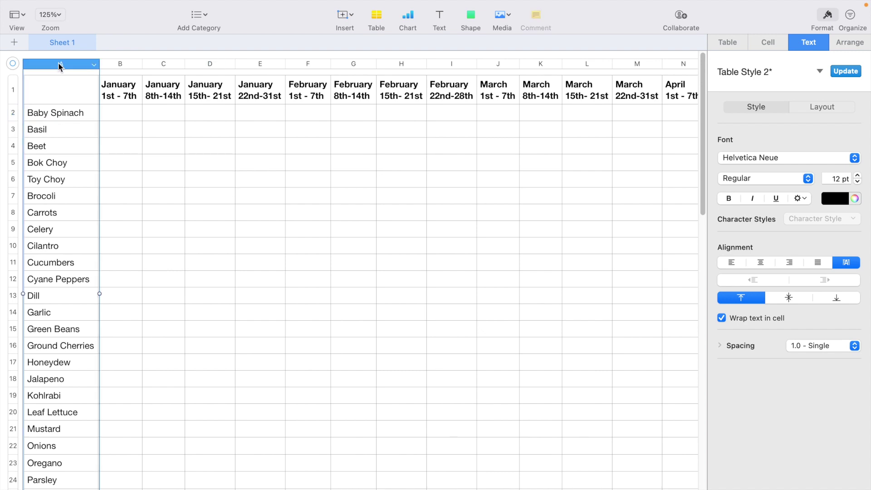
{"action": "key", "text": "super+b"}
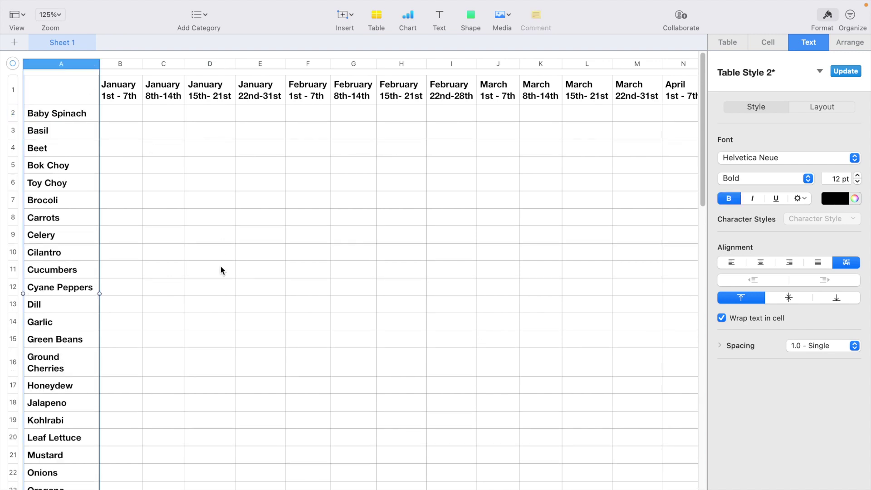
{"action": "left_click_drag", "start_coordinate": [99, 63], "coordinate": [124, 63]}
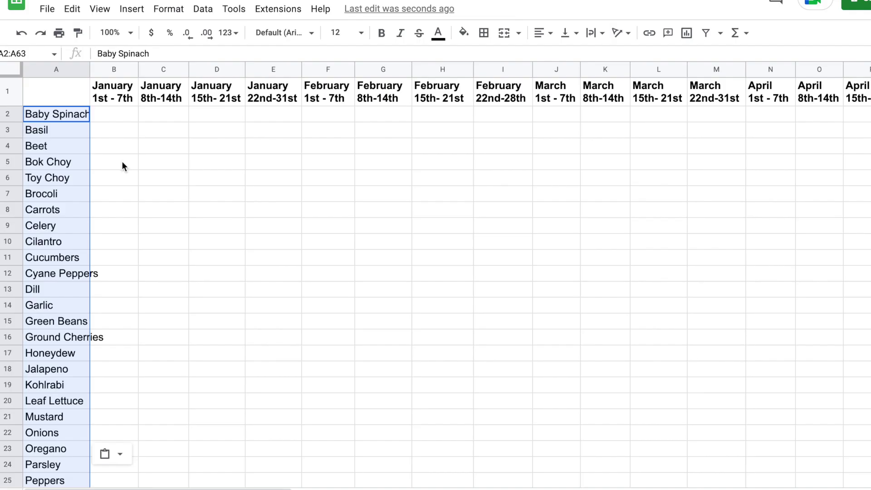
Step: Widen Google Sheets' column A for Ground Cherries and bold the plant names
{"action": "left_click_drag", "start_coordinate": [90, 71], "coordinate": [115, 71]}
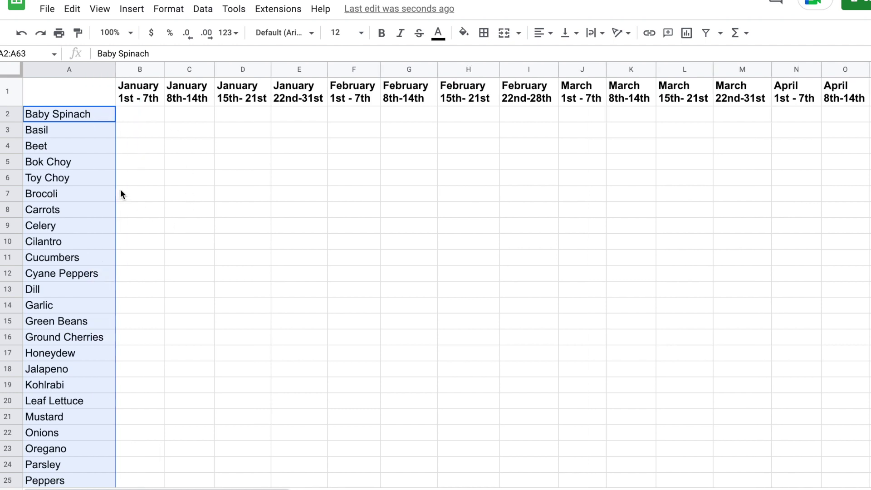
{"action": "left_click", "coordinate": [72, 70]}
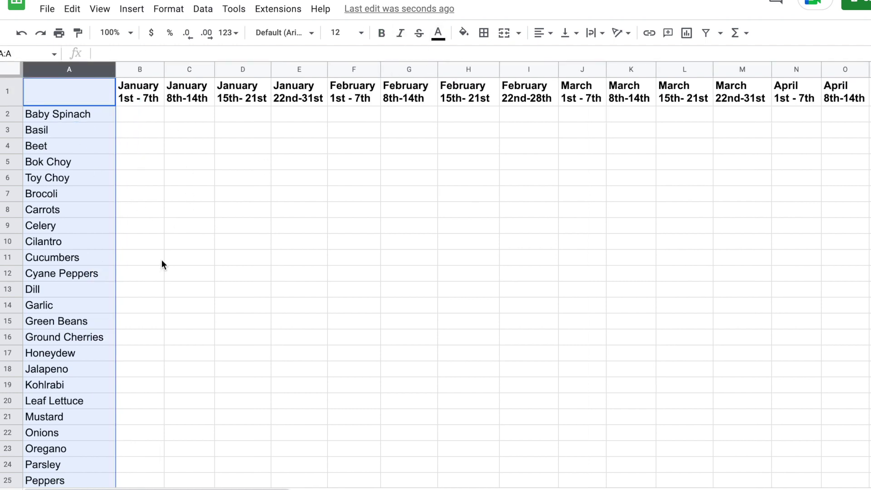
{"action": "left_click", "coordinate": [383, 38]}
{"action": "left_click", "coordinate": [124, 293]}
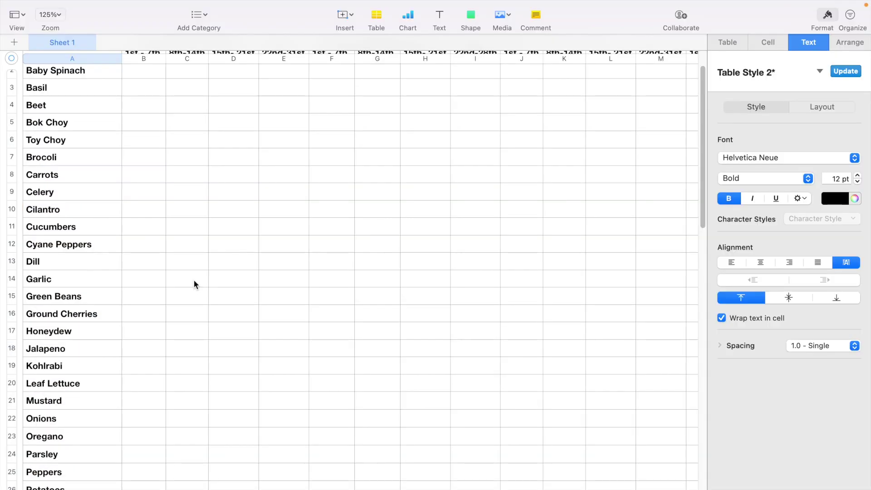
{"action": "scroll", "coordinate": [194, 280], "scroll_direction": "up", "scroll_amount": 2}
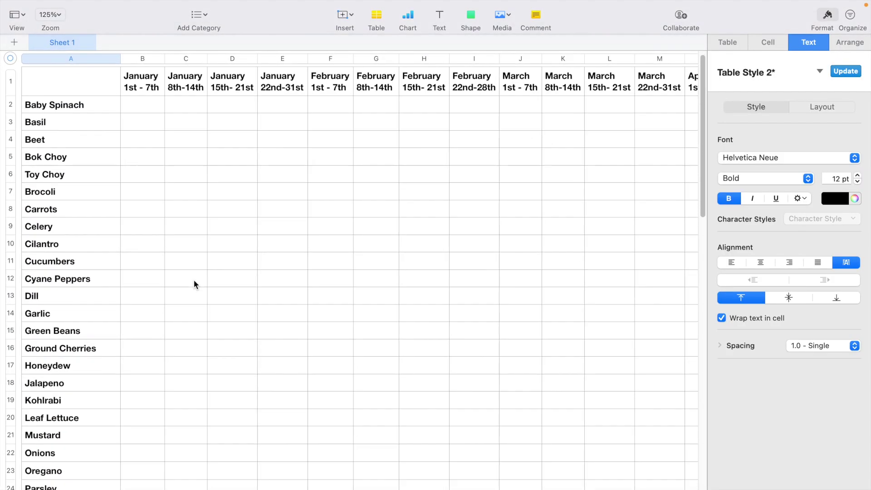
{"action": "scroll", "coordinate": [195, 281], "scroll_direction": "down", "scroll_amount": 2}
{"action": "scroll", "coordinate": [194, 281], "scroll_direction": "down", "scroll_amount": 2}
{"action": "scroll", "coordinate": [195, 280], "scroll_direction": "down", "scroll_amount": 1}
{"action": "scroll", "coordinate": [194, 281], "scroll_direction": "down", "scroll_amount": 1}
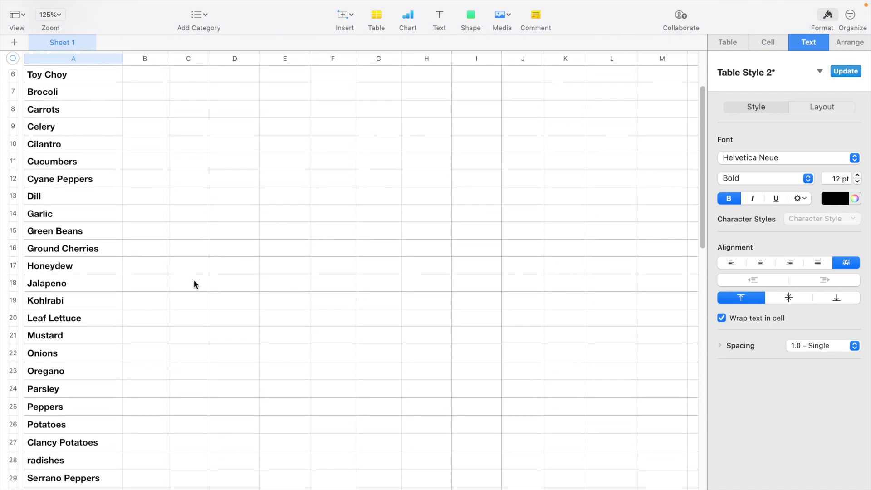
{"action": "scroll", "coordinate": [194, 281], "scroll_direction": "down", "scroll_amount": 2}
{"action": "scroll", "coordinate": [194, 281], "scroll_direction": "down", "scroll_amount": 1}
{"action": "scroll", "coordinate": [194, 280], "scroll_direction": "down", "scroll_amount": 2}
{"action": "scroll", "coordinate": [194, 280], "scroll_direction": "down", "scroll_amount": 3}
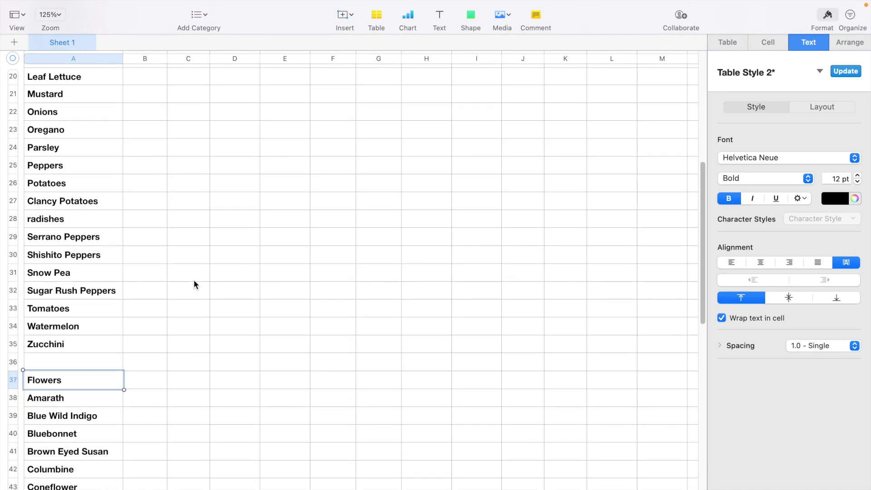
{"action": "scroll", "coordinate": [194, 281], "scroll_direction": "down", "scroll_amount": 5}
{"action": "scroll", "coordinate": [194, 284], "scroll_direction": "down", "scroll_amount": 1}
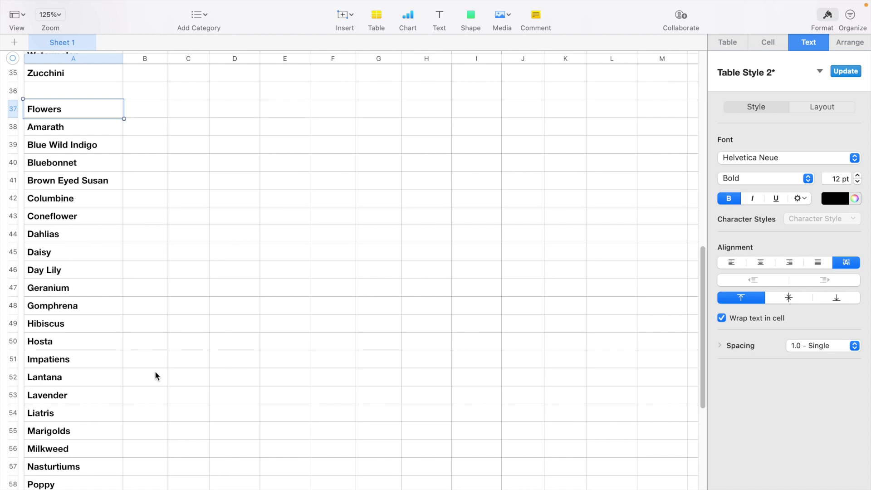
{"action": "scroll", "coordinate": [155, 372], "scroll_direction": "down", "scroll_amount": 1}
{"action": "scroll", "coordinate": [155, 371], "scroll_direction": "down", "scroll_amount": 2}
{"action": "scroll", "coordinate": [155, 372], "scroll_direction": "down", "scroll_amount": 2}
{"action": "scroll", "coordinate": [156, 371], "scroll_direction": "down", "scroll_amount": 1}
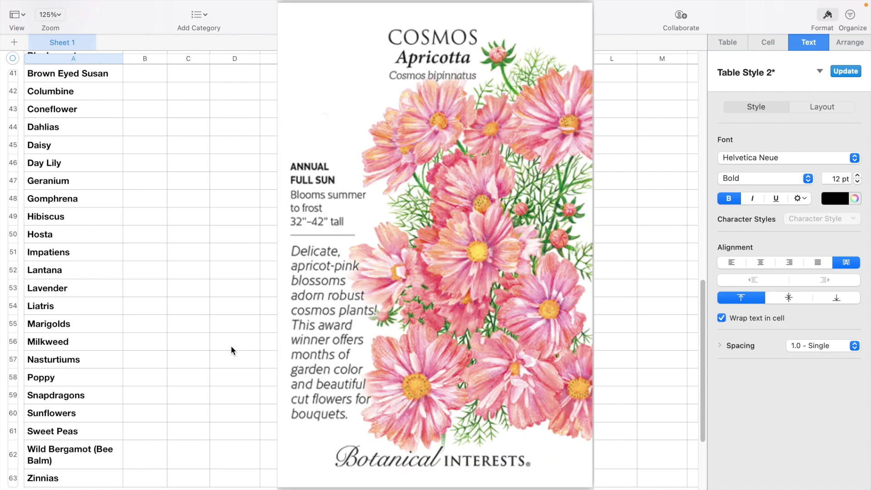
Step: Insert a row below Coneflower and enter 'Cosmos' in the new cell A44
{"action": "scroll", "coordinate": [69, 183], "scroll_direction": "up", "scroll_amount": 15}
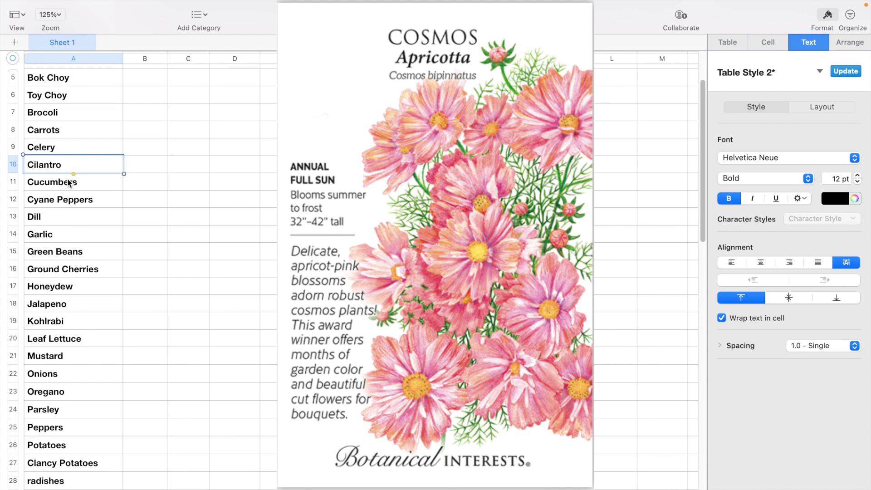
{"action": "left_click", "coordinate": [141, 165]}
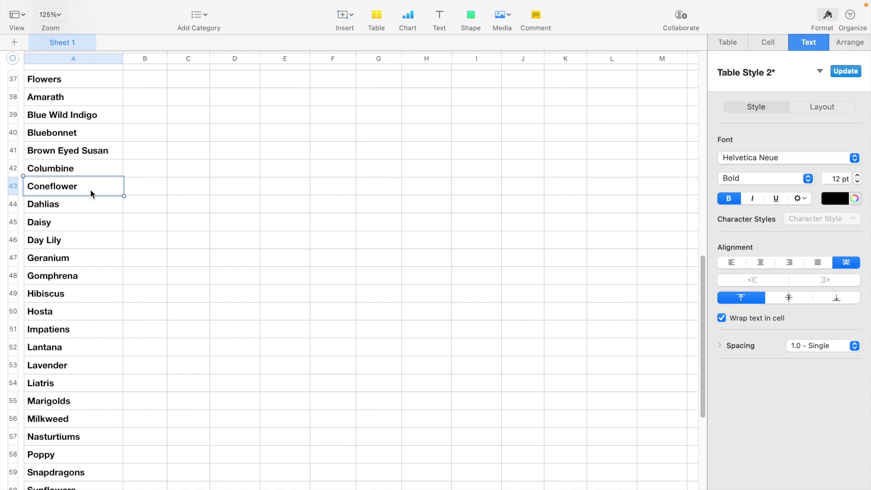
{"action": "right_click", "coordinate": [90, 193]}
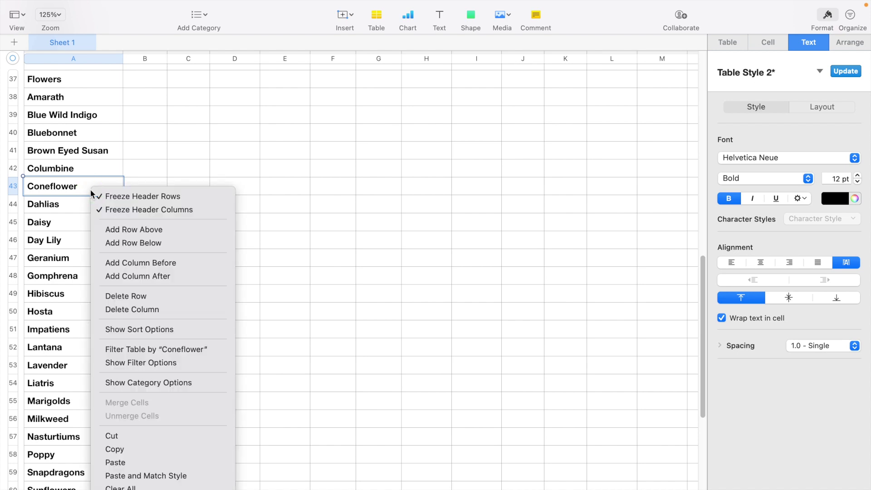
{"action": "left_click", "coordinate": [166, 243]}
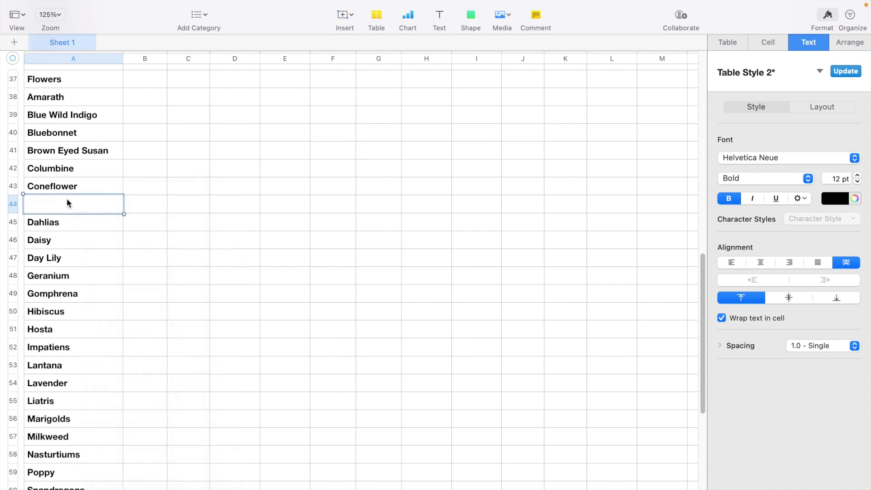
{"action": "left_click", "coordinate": [61, 205]}
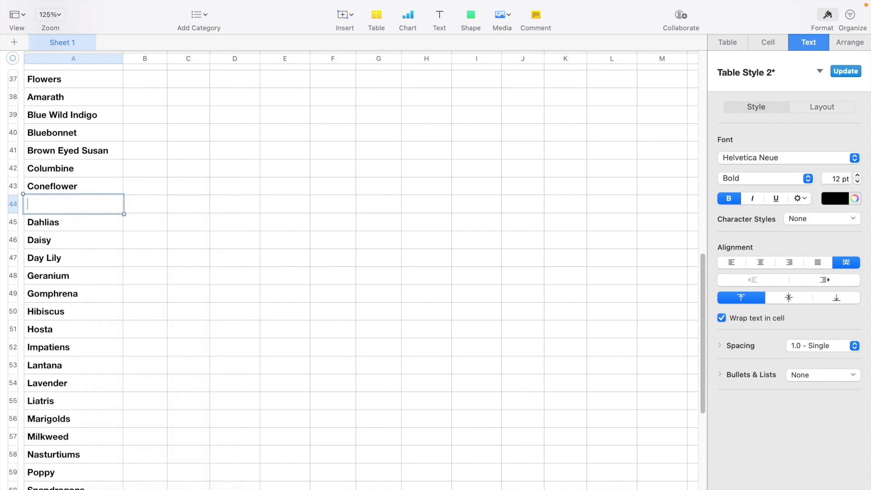
{"action": "type", "text": "Cosmos"}
{"action": "left_click", "coordinate": [160, 212]}
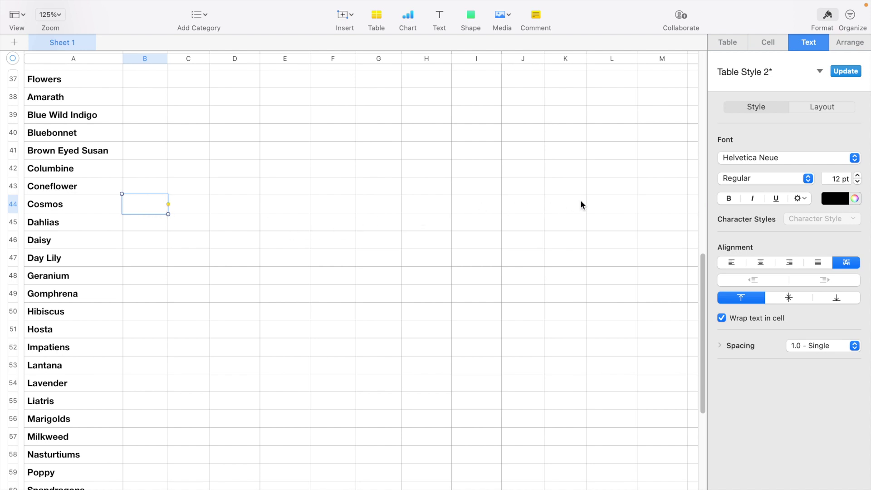
Step: Select cells K44:M44 in the Cosmos row and show the Cell formatting sidebar
{"action": "left_click", "coordinate": [601, 204]}
{"action": "scroll", "coordinate": [601, 204], "scroll_direction": "right", "scroll_amount": 10}
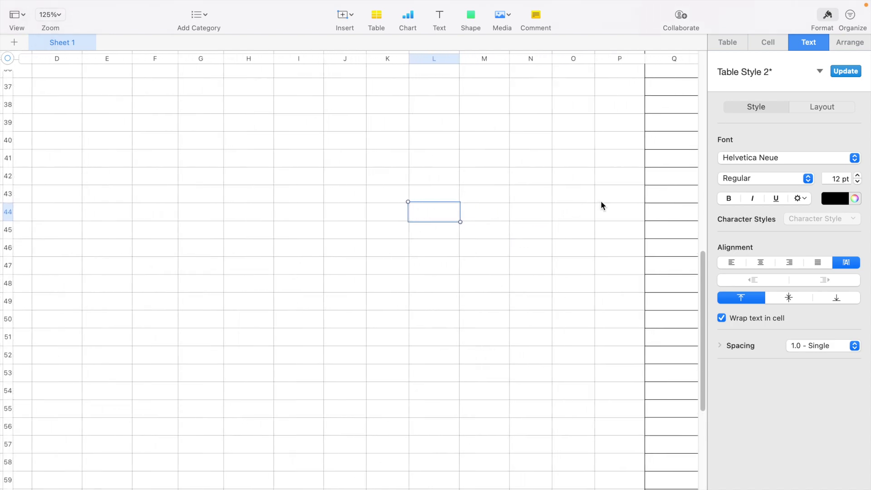
{"action": "scroll", "coordinate": [602, 205], "scroll_direction": "right", "scroll_amount": 2}
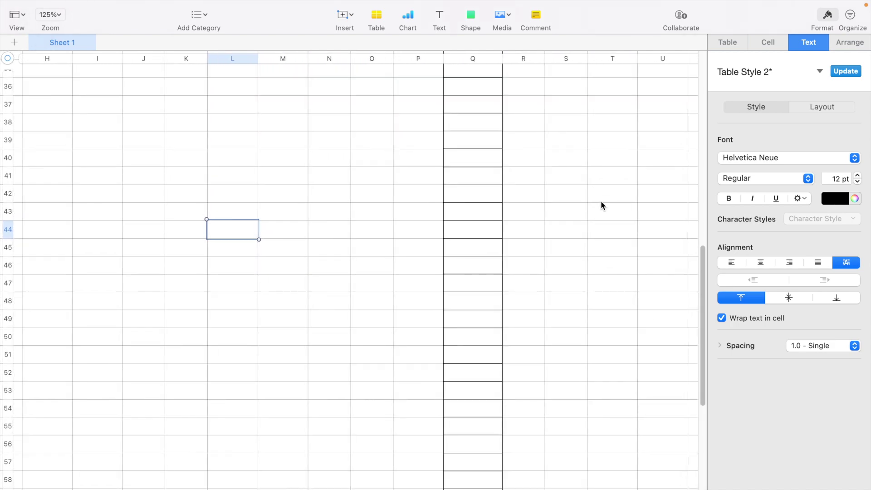
{"action": "scroll", "coordinate": [602, 205], "scroll_direction": "right", "scroll_amount": 5}
{"action": "left_click", "coordinate": [430, 229]}
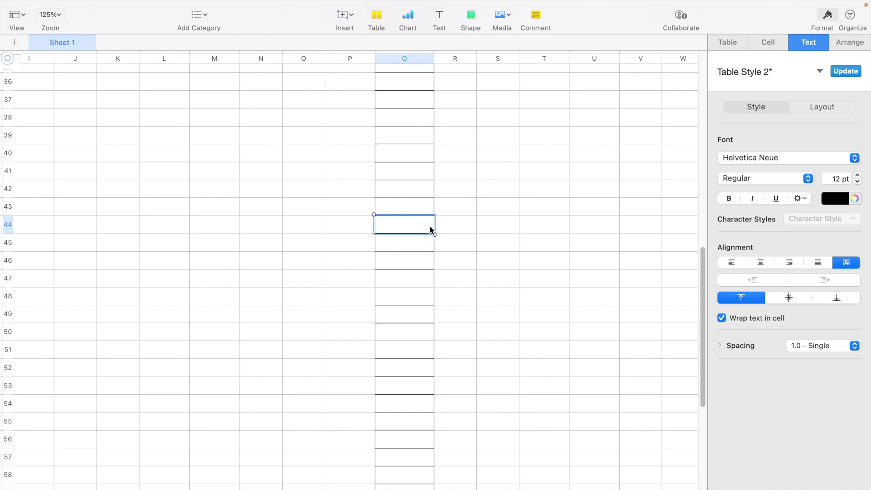
{"action": "left_click", "coordinate": [356, 226]}
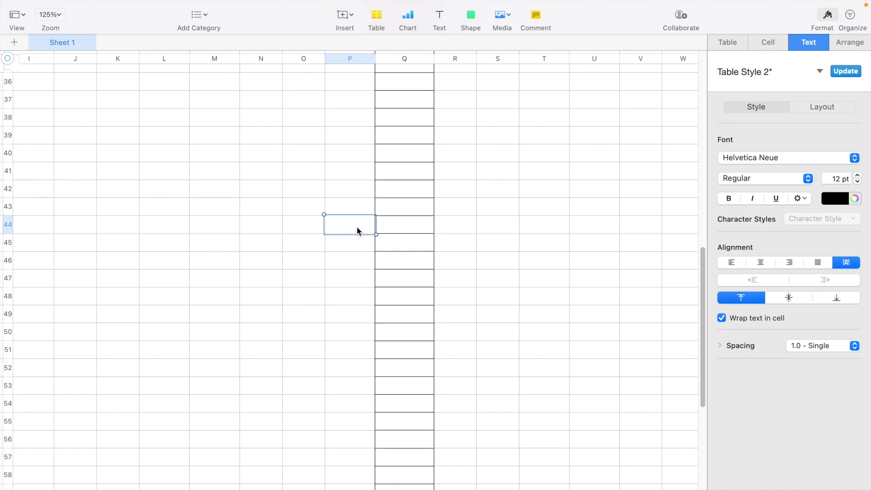
{"action": "key", "text": "Left"}
{"action": "key", "text": "Left"}
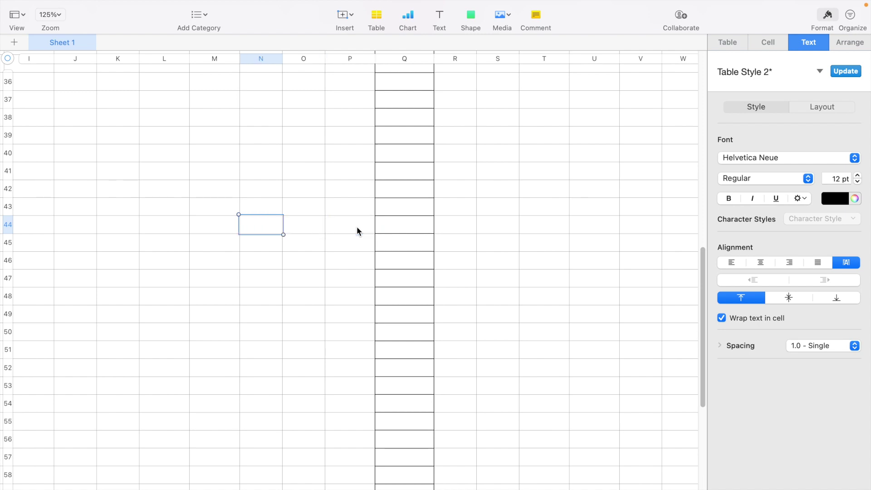
{"action": "key", "text": "Left"}
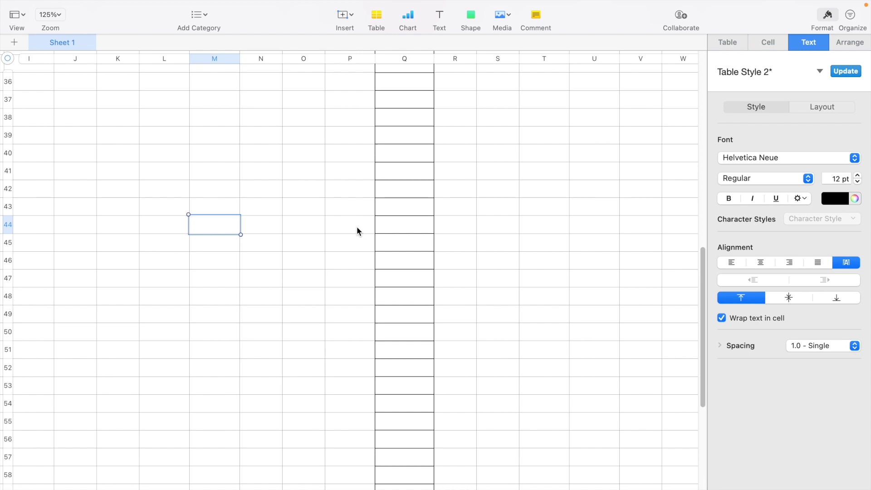
{"action": "key", "text": "shift+Left"}
{"action": "key", "text": "shift+Left"}
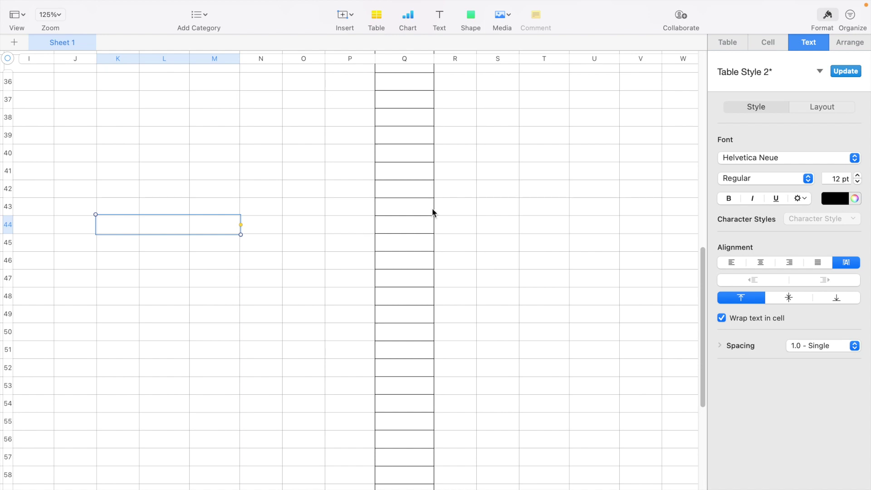
{"action": "left_click", "coordinate": [770, 44]}
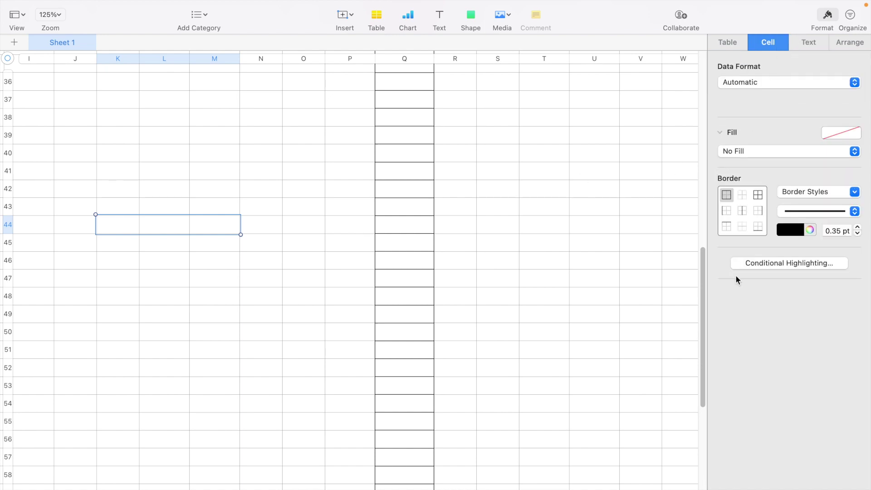
Step: Give K44:M44 a solid Color Fill in light grey
{"action": "left_click", "coordinate": [740, 151]}
{"action": "left_click", "coordinate": [757, 166]}
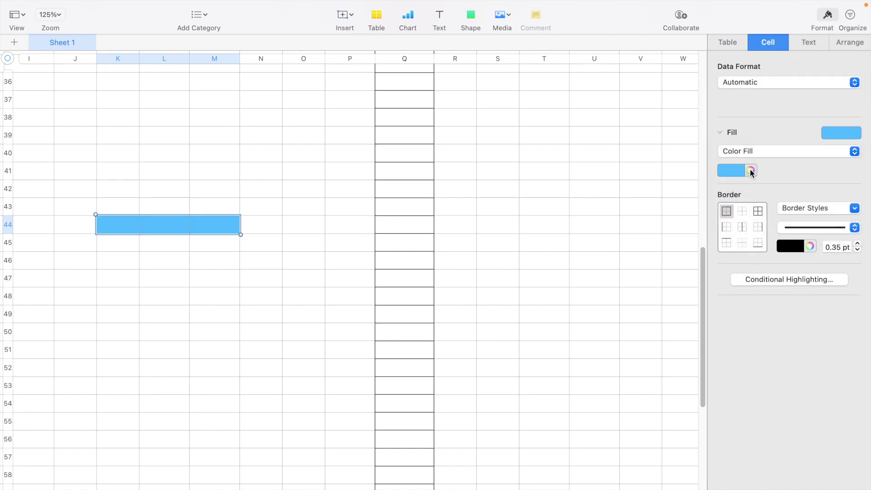
{"action": "left_click", "coordinate": [739, 170]}
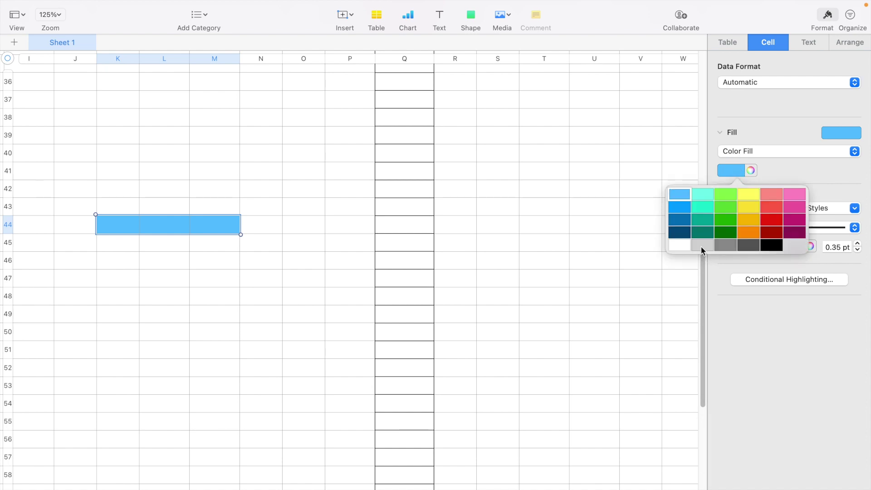
{"action": "left_click", "coordinate": [701, 245]}
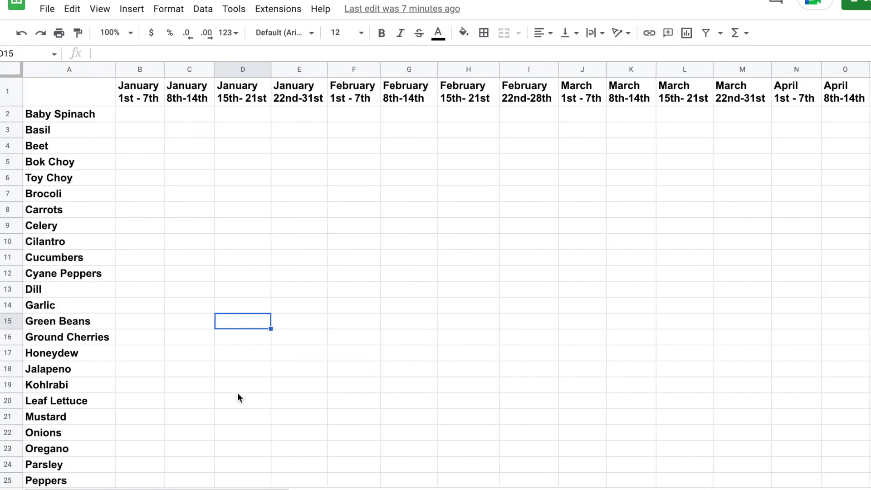
Step: Insert an empty row above Dahlias, just below Coneflower
{"action": "scroll", "coordinate": [238, 393], "scroll_direction": "down", "scroll_amount": 4}
{"action": "scroll", "coordinate": [237, 393], "scroll_direction": "down", "scroll_amount": 8}
{"action": "scroll", "coordinate": [238, 393], "scroll_direction": "down", "scroll_amount": 1}
{"action": "scroll", "coordinate": [237, 393], "scroll_direction": "down", "scroll_amount": 1}
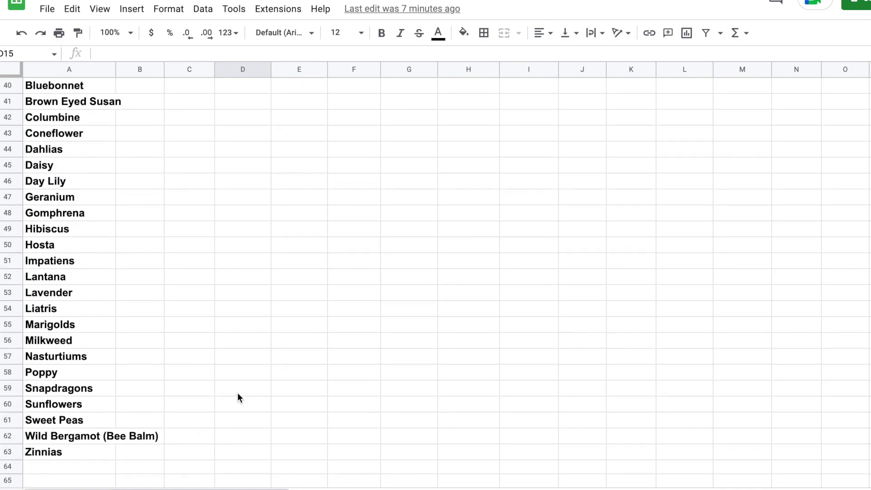
{"action": "scroll", "coordinate": [238, 393], "scroll_direction": "up", "scroll_amount": 2}
{"action": "scroll", "coordinate": [237, 393], "scroll_direction": "up", "scroll_amount": 3}
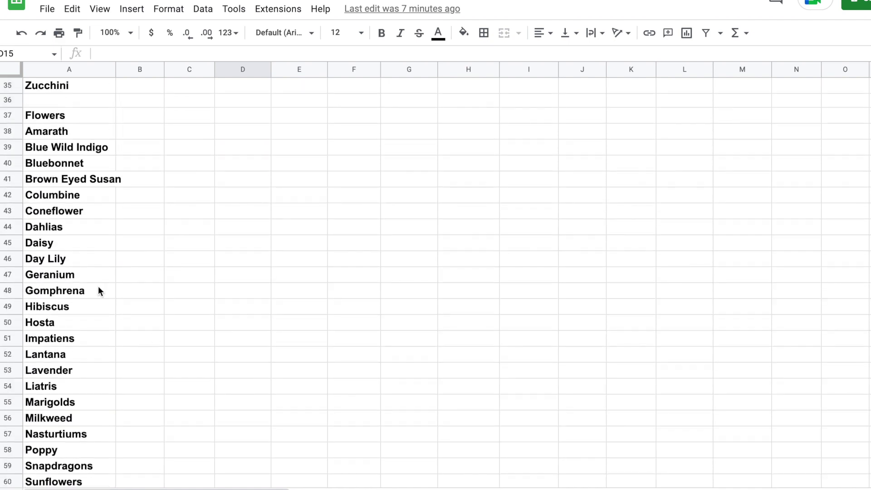
{"action": "left_click", "coordinate": [81, 196]}
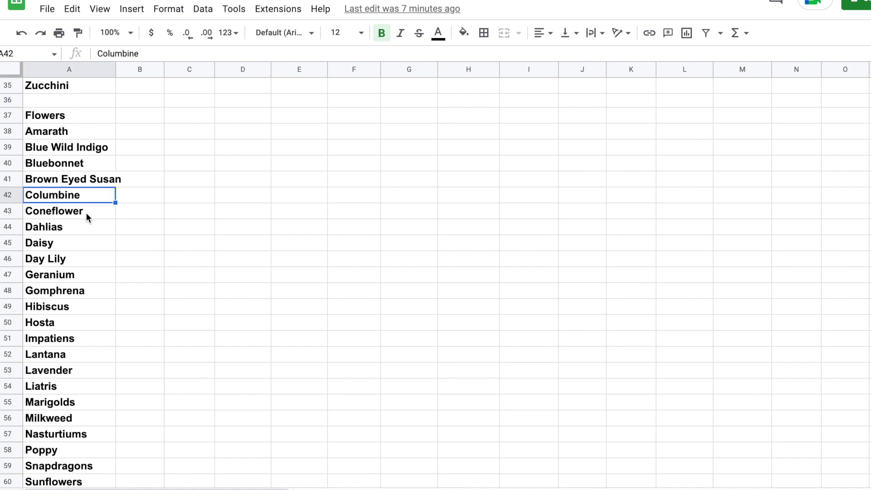
{"action": "left_click", "coordinate": [86, 213]}
{"action": "right_click", "coordinate": [87, 213]}
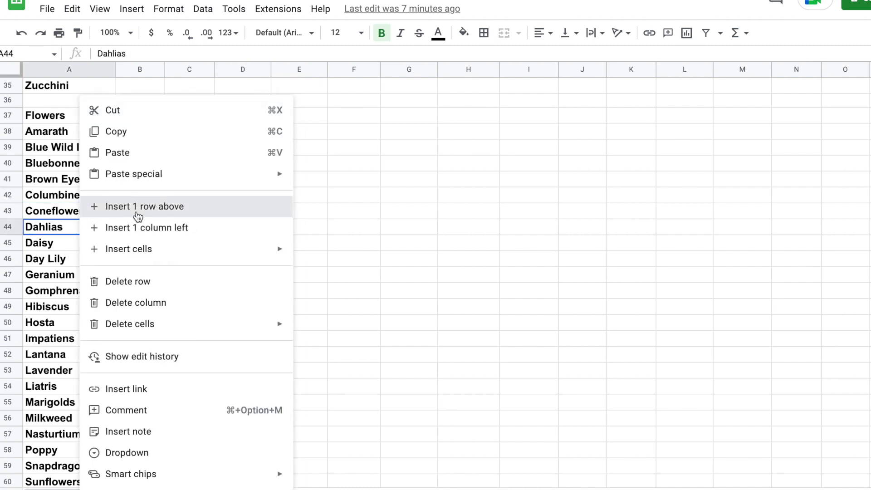
{"action": "left_click", "coordinate": [218, 206]}
Step: Enter 'Cosmos' in the new cell A44
{"action": "left_click", "coordinate": [74, 231]}
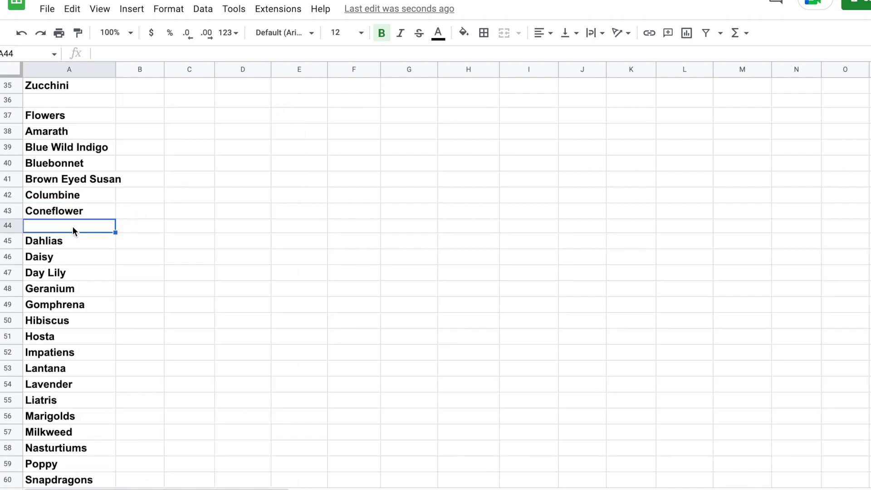
{"action": "type", "text": "Cosmos"}
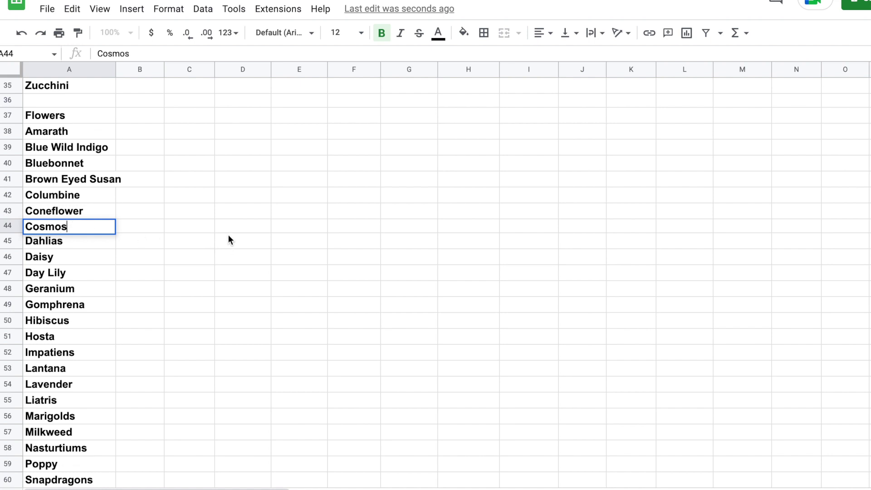
{"action": "left_click", "coordinate": [211, 227]}
{"action": "key", "text": "Left"}
{"action": "key", "text": "Left"}
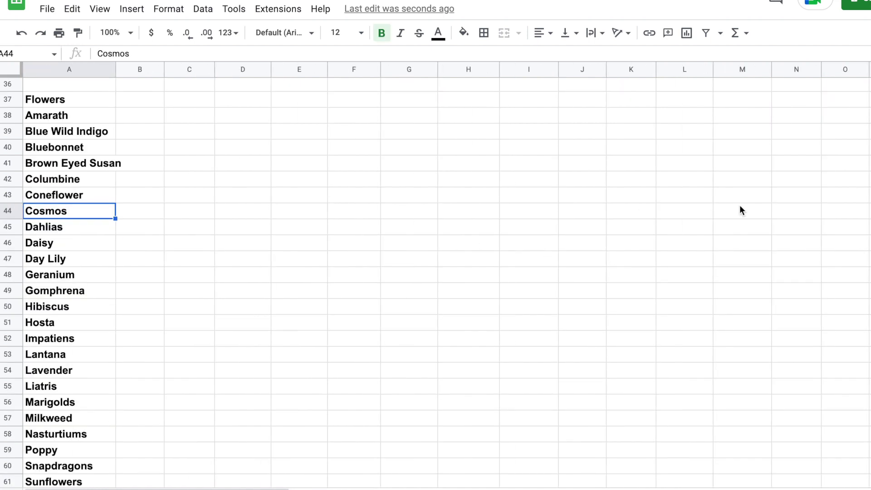
Step: Select cells K44:M44 in the Cosmos row
{"action": "left_click", "coordinate": [812, 210]}
{"action": "scroll", "coordinate": [812, 211], "scroll_direction": "right", "scroll_amount": 5}
{"action": "scroll", "coordinate": [813, 211], "scroll_direction": "right", "scroll_amount": 4}
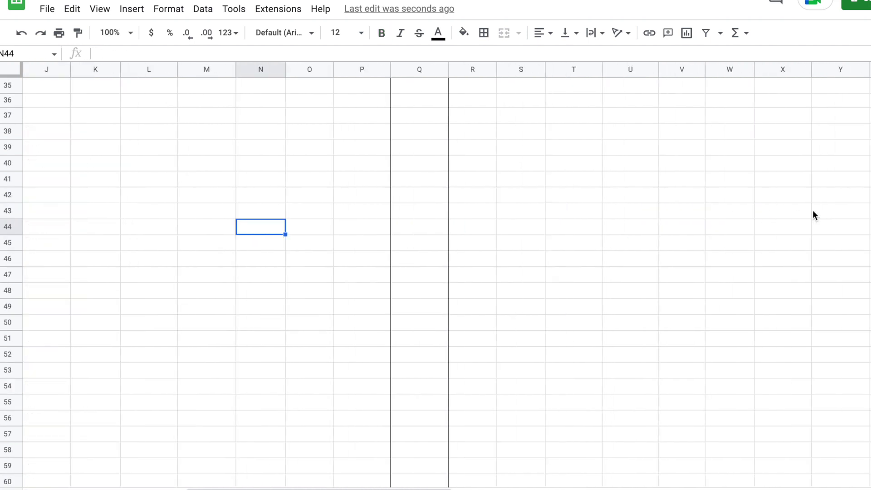
{"action": "left_click", "coordinate": [423, 226]}
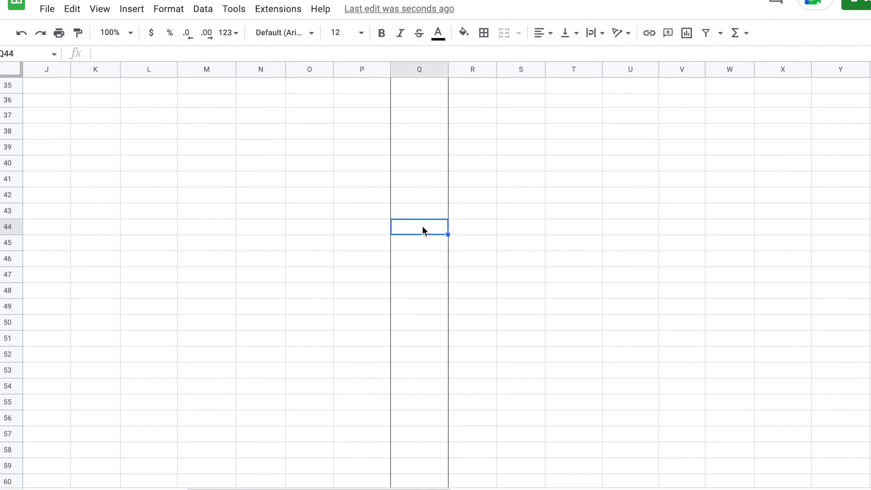
{"action": "key", "text": "Left"}
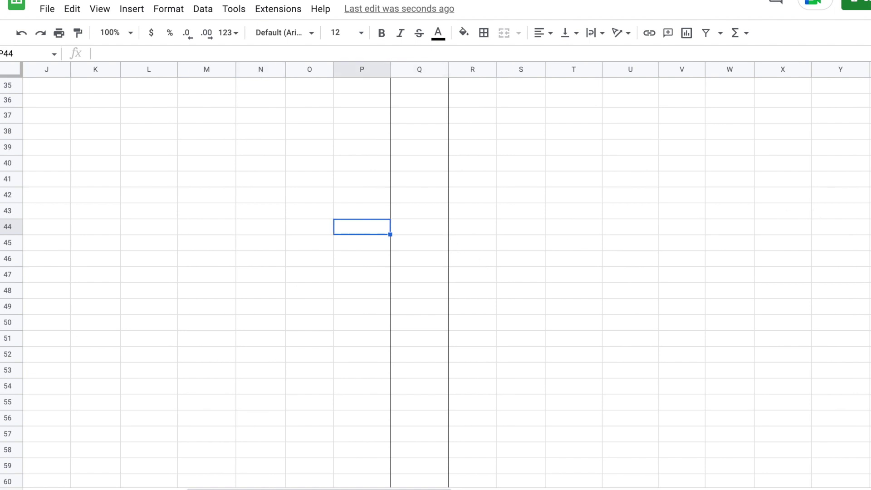
{"action": "key", "text": "Left"}
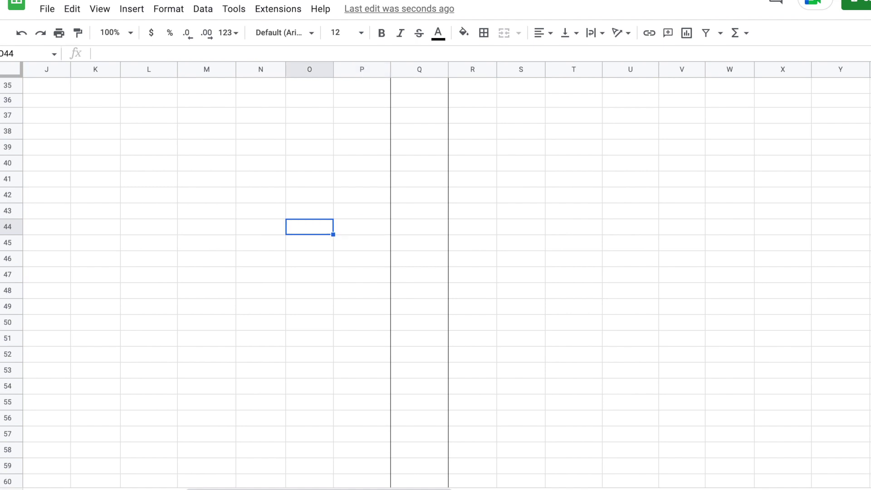
{"action": "key", "text": "Left"}
{"action": "key", "text": "Left"}
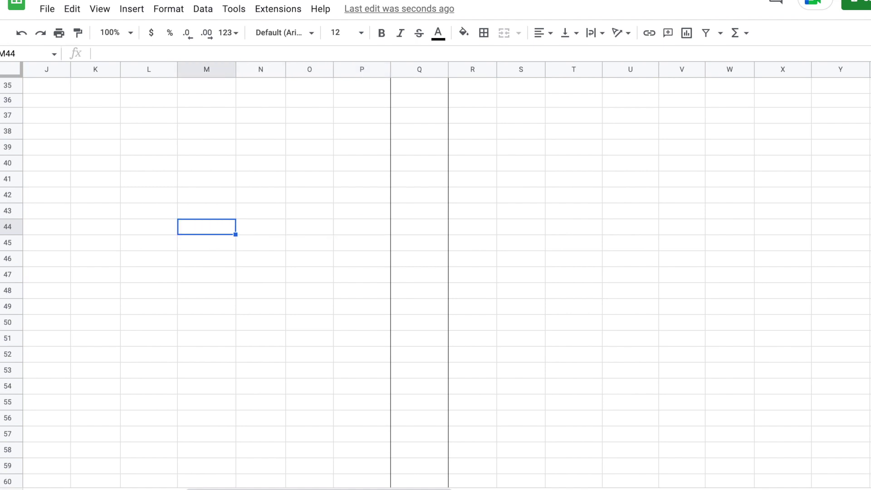
{"action": "key", "text": "shift+Left"}
{"action": "key", "text": "shift+Left"}
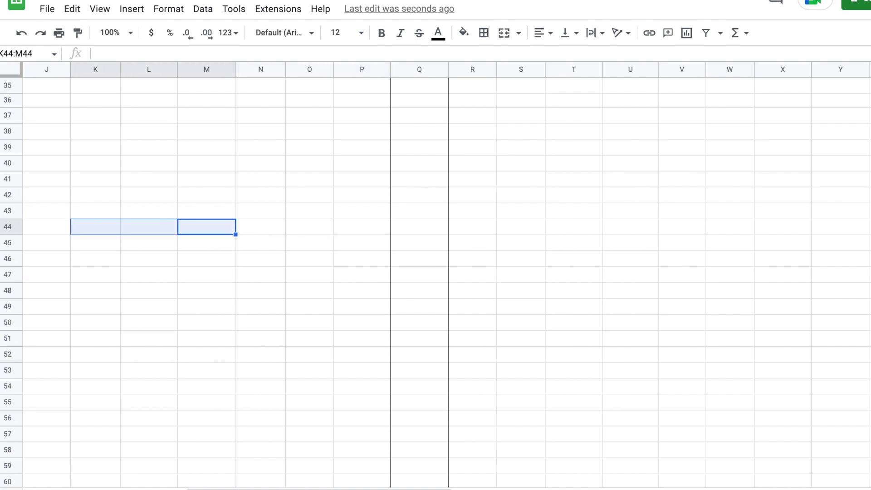
Step: Fill K44:M44 with a grey swatch from the Fill color menu
{"action": "left_click", "coordinate": [464, 32]}
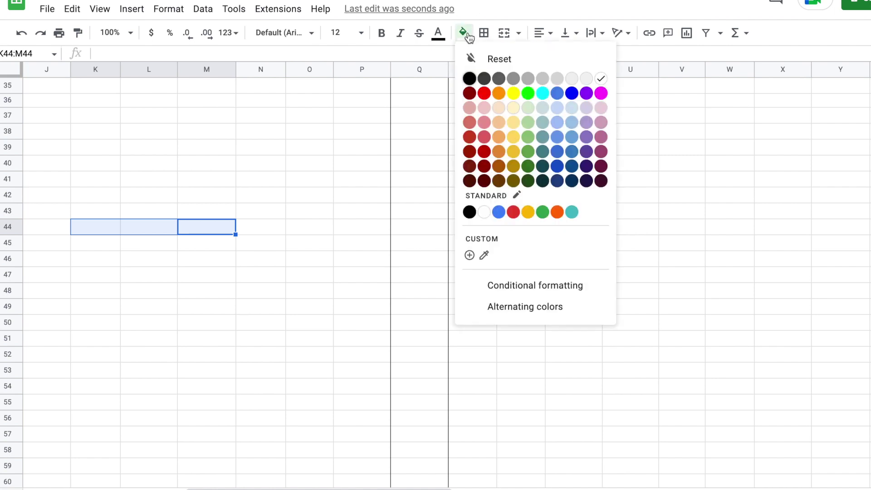
{"action": "left_click", "coordinate": [558, 79]}
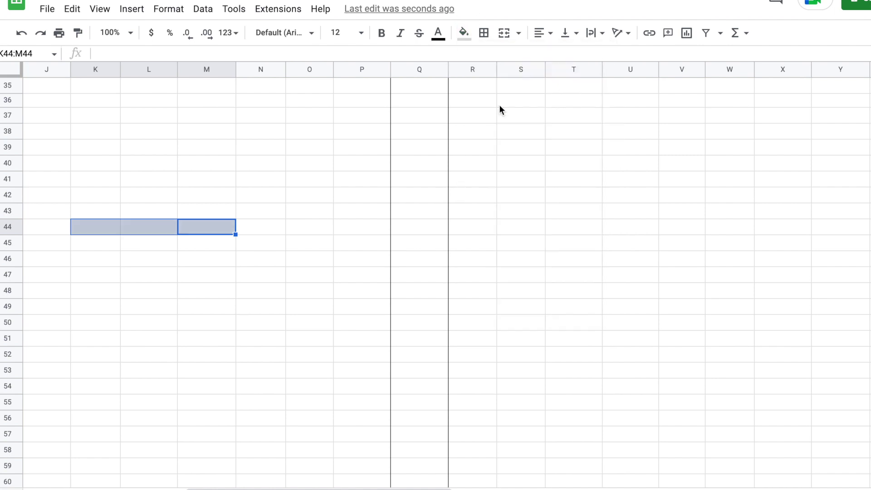
{"action": "left_click", "coordinate": [294, 234]}
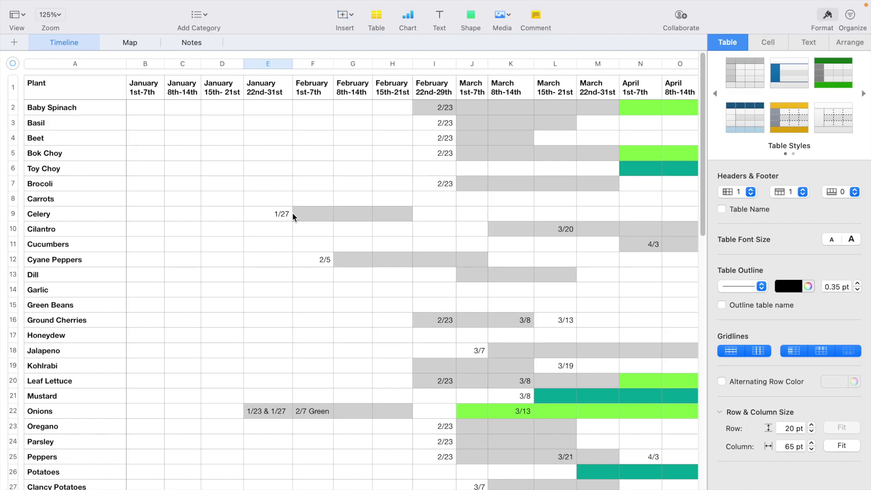
{"action": "left_click", "coordinate": [471, 137]}
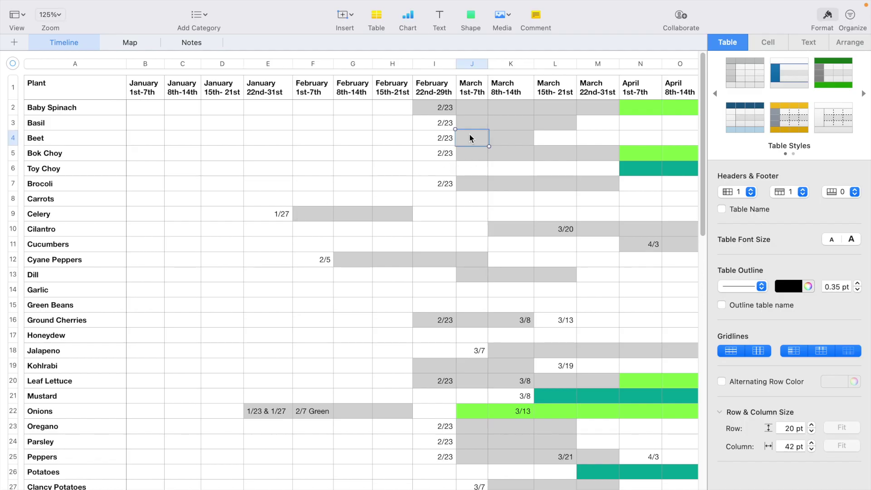
{"action": "scroll", "coordinate": [470, 137], "scroll_direction": "right", "scroll_amount": 2}
{"action": "scroll", "coordinate": [470, 137], "scroll_direction": "right", "scroll_amount": 2}
{"action": "scroll", "coordinate": [470, 137], "scroll_direction": "right", "scroll_amount": 2}
{"action": "scroll", "coordinate": [471, 138], "scroll_direction": "right", "scroll_amount": 2}
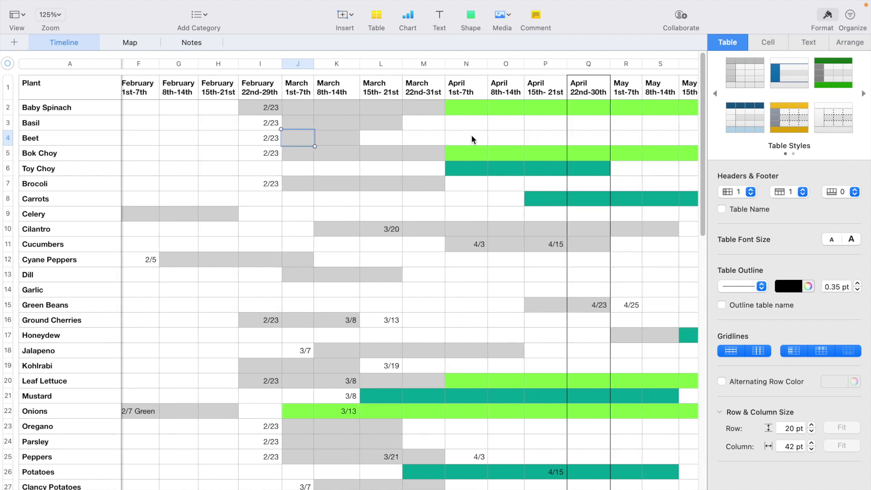
{"action": "left_click", "coordinate": [465, 107]}
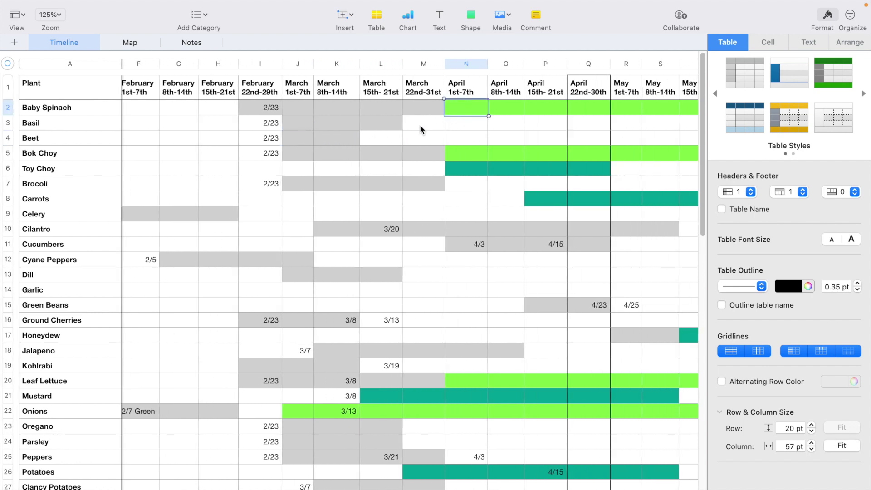
{"action": "scroll", "coordinate": [420, 129], "scroll_direction": "right", "scroll_amount": 2}
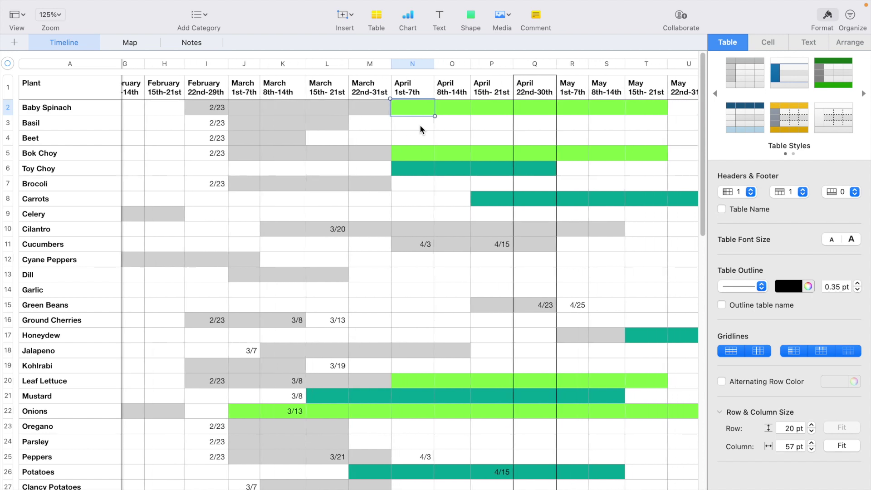
{"action": "left_click", "coordinate": [407, 175]}
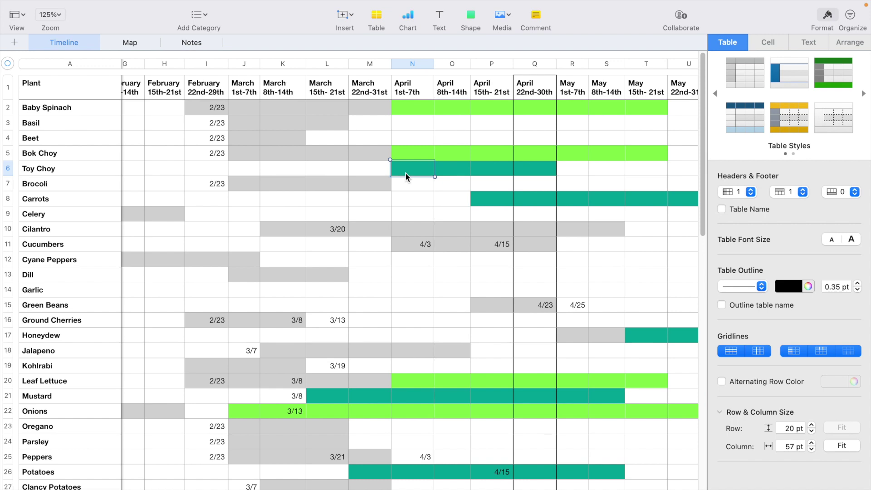
{"action": "scroll", "coordinate": [399, 333], "scroll_direction": "down", "scroll_amount": 3}
{"action": "scroll", "coordinate": [567, 205], "scroll_direction": "up", "scroll_amount": 3}
{"action": "scroll", "coordinate": [567, 205], "scroll_direction": "right", "scroll_amount": 5}
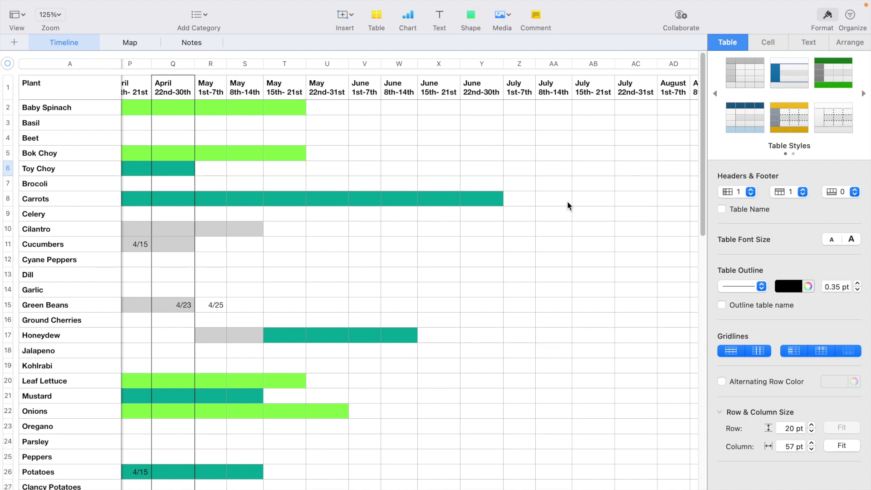
{"action": "scroll", "coordinate": [567, 200], "scroll_direction": "left", "scroll_amount": 8}
{"action": "left_click", "coordinate": [224, 153]}
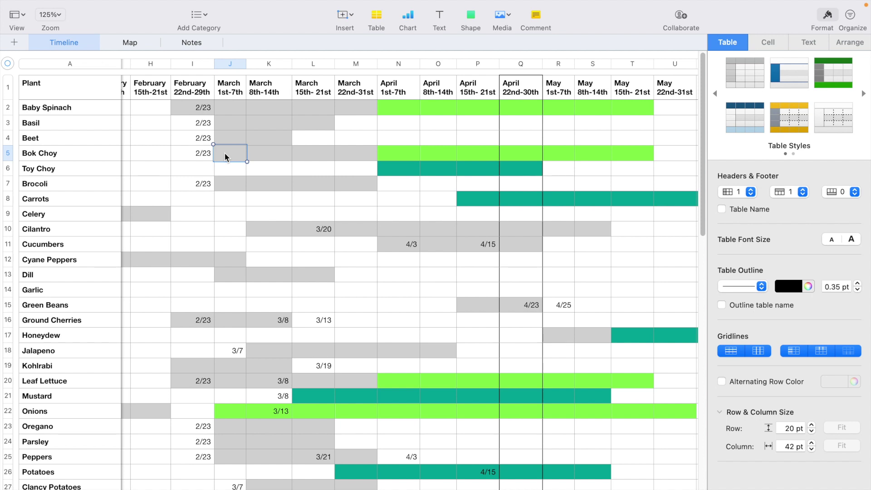
{"action": "mouse_move", "coordinate": [202, 347]}
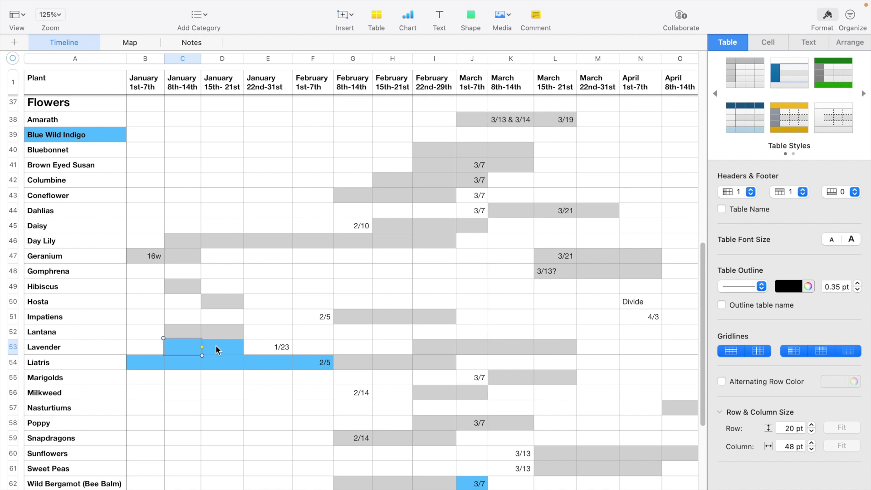
{"action": "scroll", "coordinate": [278, 193], "scroll_direction": "up", "scroll_amount": 15}
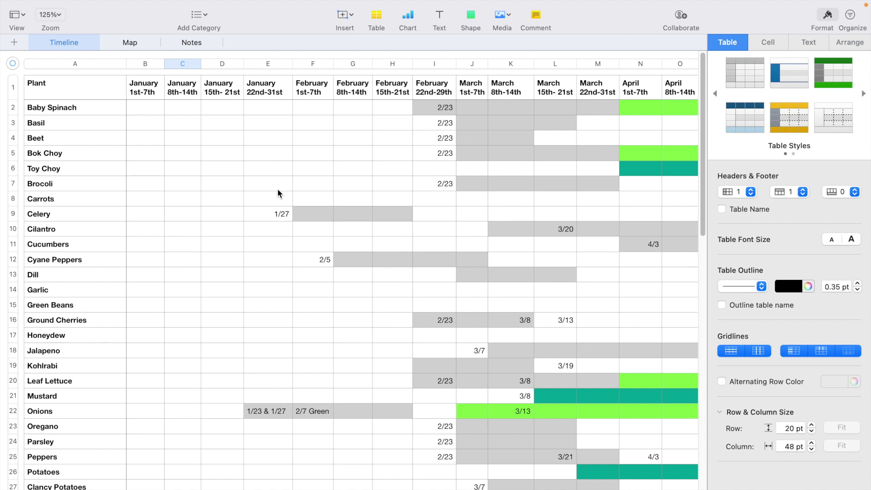
Step: Switch to the blank Garden Plan spreadsheet on Sheet 1
{"action": "left_click", "coordinate": [426, 111]}
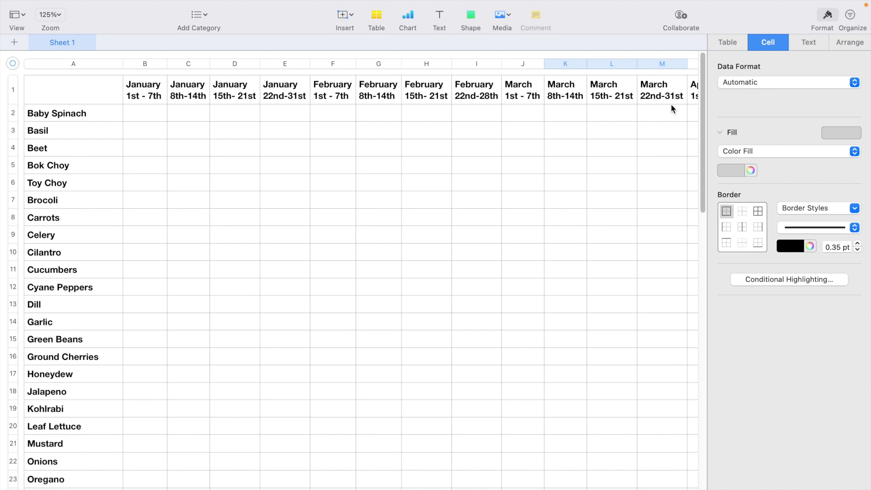
Step: Set Header Columns to 1 and Header Rows to 1, with header rows frozen
{"action": "left_click", "coordinate": [733, 47]}
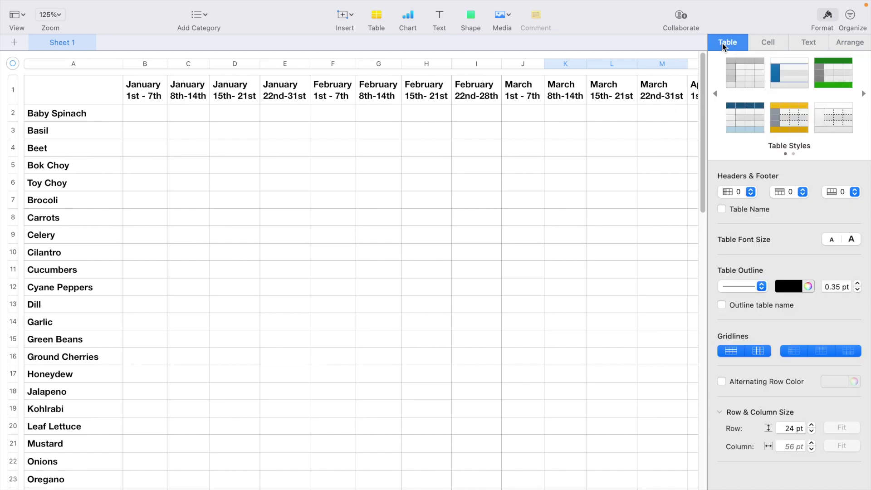
{"action": "left_click", "coordinate": [752, 192]}
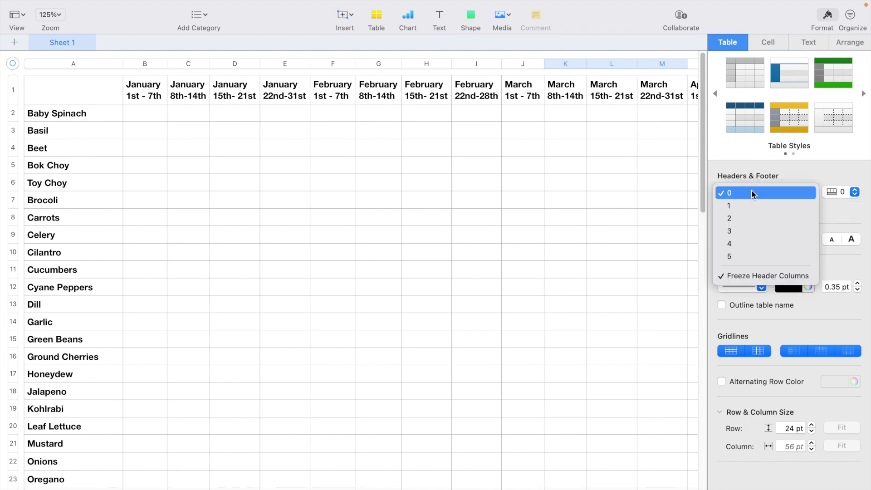
{"action": "left_click", "coordinate": [752, 205]}
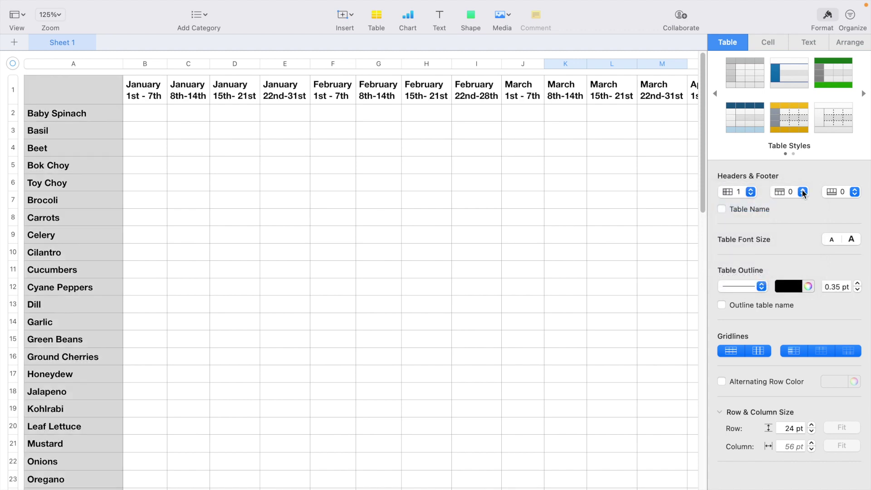
{"action": "left_click", "coordinate": [802, 192]}
{"action": "left_click", "coordinate": [799, 206]}
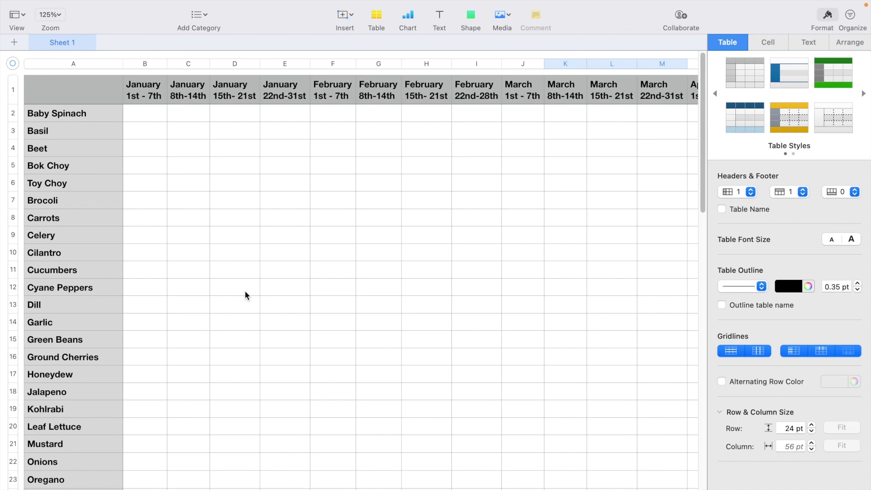
Step: Scroll the table to check the frozen headers and clear the Cosmos cell selection
{"action": "scroll", "coordinate": [245, 295], "scroll_direction": "down", "scroll_amount": 1}
{"action": "scroll", "coordinate": [245, 295], "scroll_direction": "down", "scroll_amount": 5}
{"action": "scroll", "coordinate": [245, 295], "scroll_direction": "down", "scroll_amount": 3}
{"action": "scroll", "coordinate": [245, 295], "scroll_direction": "down", "scroll_amount": 3}
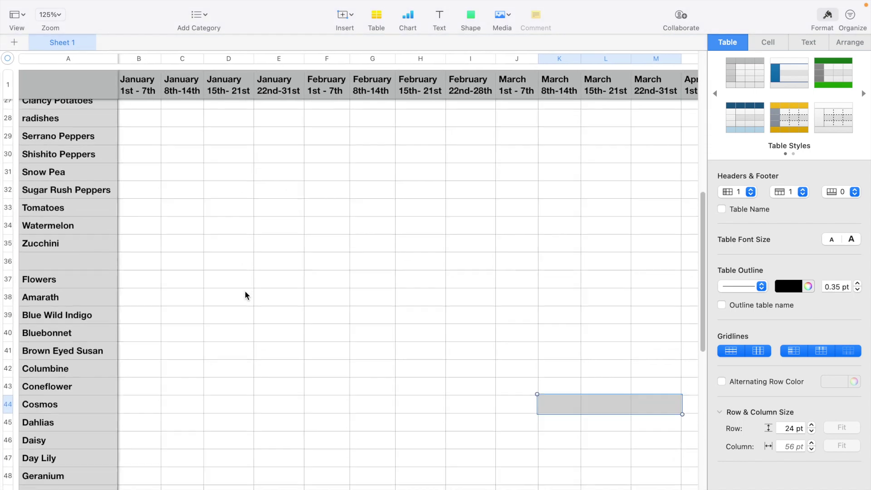
{"action": "scroll", "coordinate": [245, 294], "scroll_direction": "right", "scroll_amount": 2}
{"action": "scroll", "coordinate": [245, 294], "scroll_direction": "right", "scroll_amount": 3}
{"action": "scroll", "coordinate": [245, 294], "scroll_direction": "right", "scroll_amount": 5}
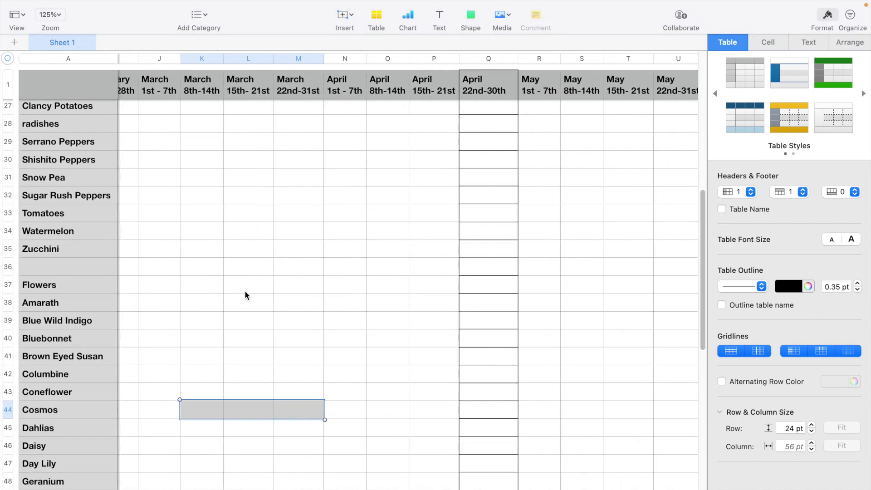
{"action": "scroll", "coordinate": [245, 295], "scroll_direction": "left", "scroll_amount": 5}
{"action": "scroll", "coordinate": [258, 263], "scroll_direction": "left", "scroll_amount": 1}
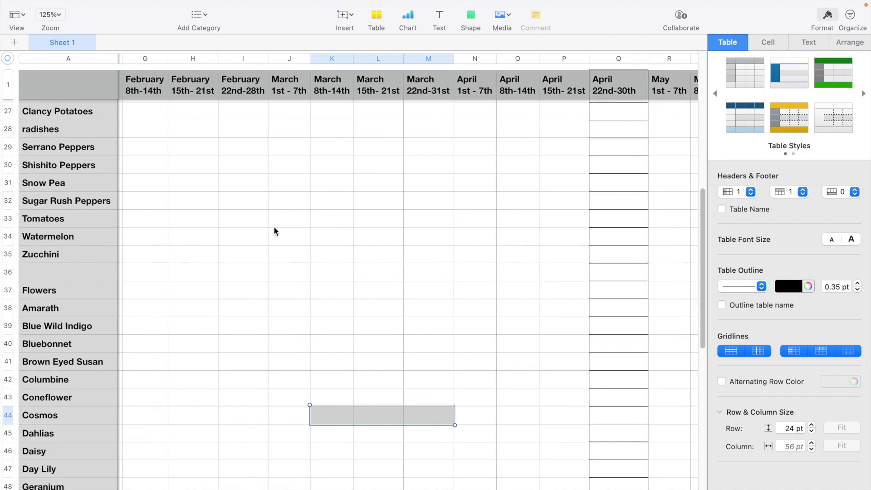
{"action": "left_click", "coordinate": [274, 226]}
{"action": "scroll", "coordinate": [248, 218], "scroll_direction": "up", "scroll_amount": 5}
{"action": "scroll", "coordinate": [249, 218], "scroll_direction": "left", "scroll_amount": 5}
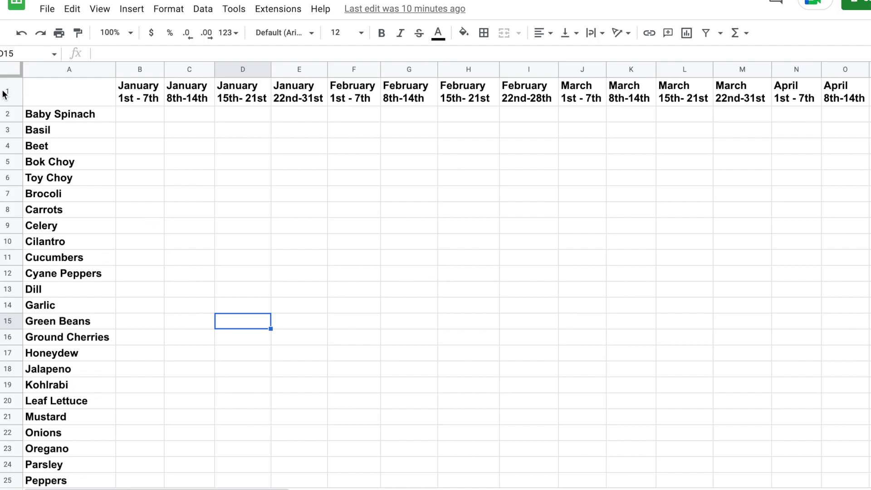
Step: Freeze the sheet up to row 1, the week-date header row
{"action": "left_click", "coordinate": [4, 90]}
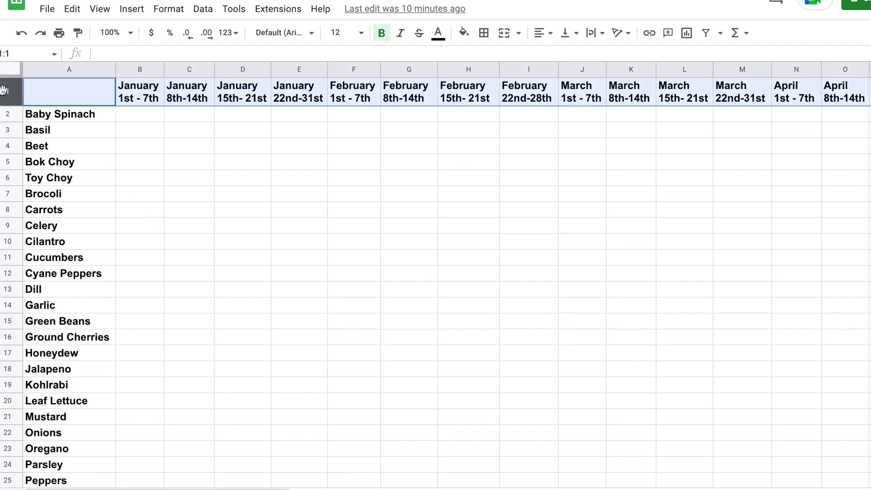
{"action": "right_click", "coordinate": [4, 90]}
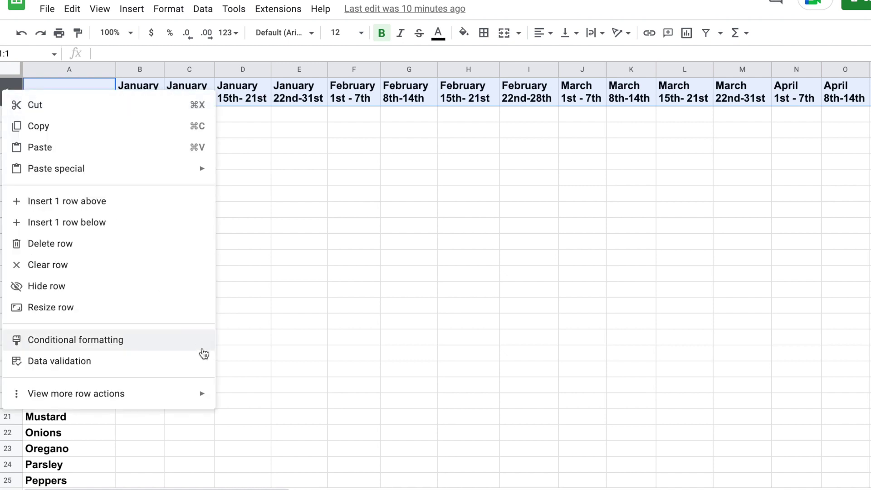
{"action": "mouse_move", "coordinate": [75, 393]}
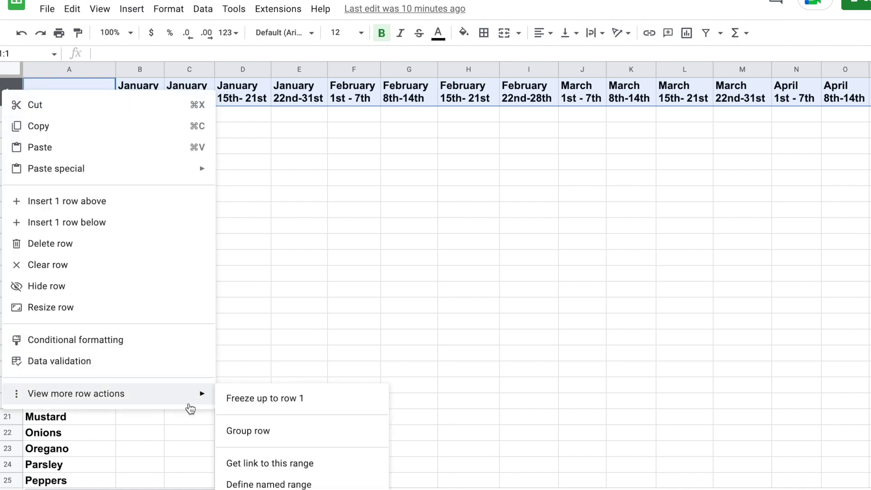
{"action": "left_click", "coordinate": [267, 411]}
{"action": "scroll", "coordinate": [266, 410], "scroll_direction": "down", "scroll_amount": 3}
{"action": "scroll", "coordinate": [266, 410], "scroll_direction": "down", "scroll_amount": 5}
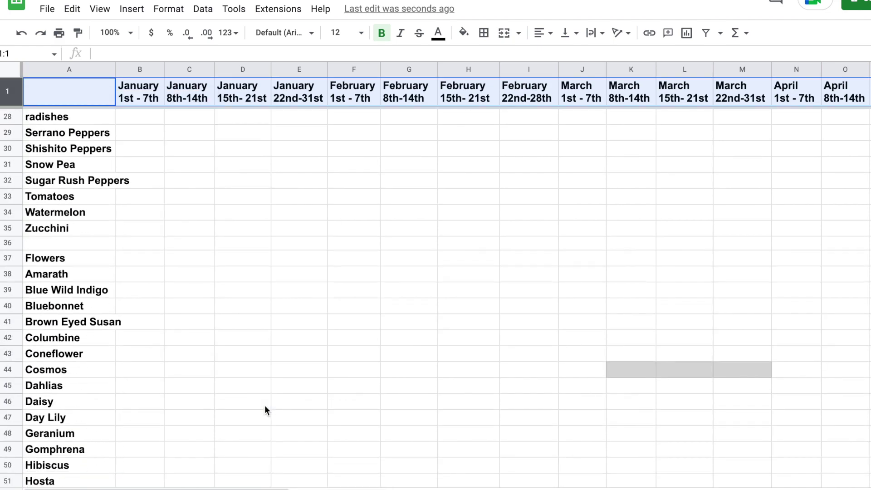
{"action": "scroll", "coordinate": [265, 405], "scroll_direction": "up", "scroll_amount": 2}
{"action": "scroll", "coordinate": [265, 405], "scroll_direction": "up", "scroll_amount": 6}
{"action": "left_click", "coordinate": [153, 189]}
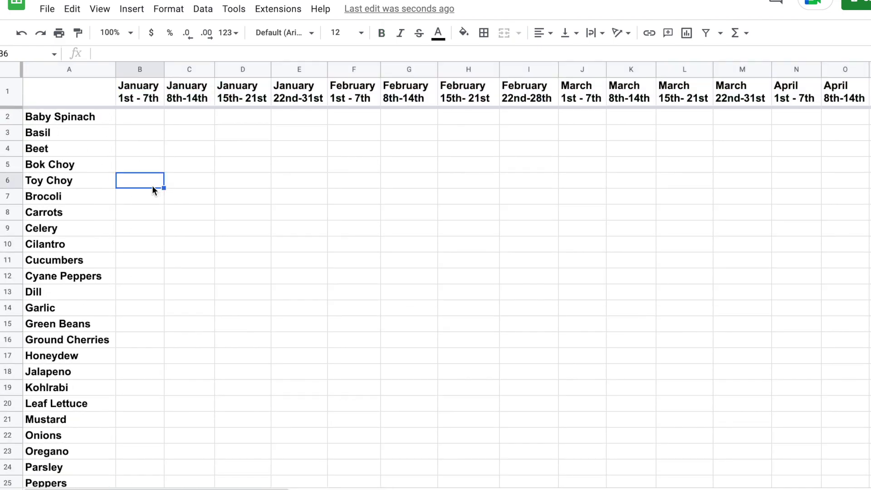
Step: Freeze the sheet up to column A so plant names stay visible
{"action": "left_click", "coordinate": [69, 69]}
{"action": "right_click", "coordinate": [69, 68]}
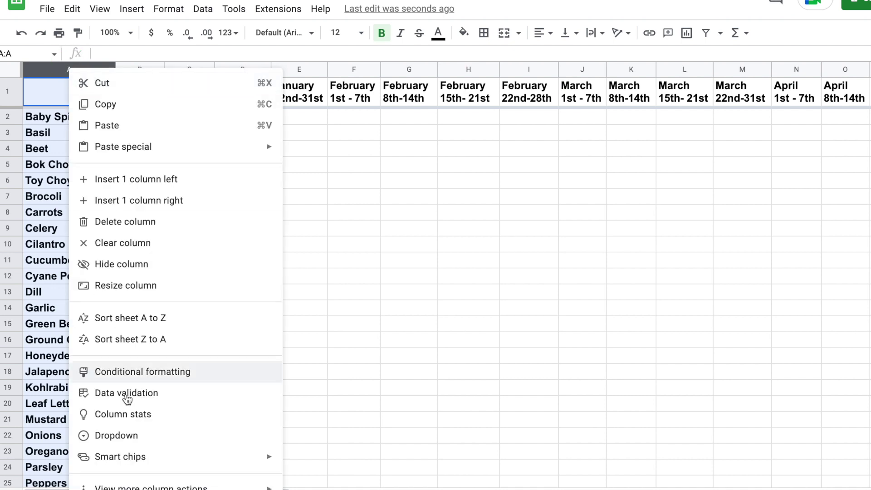
{"action": "mouse_move", "coordinate": [151, 485]}
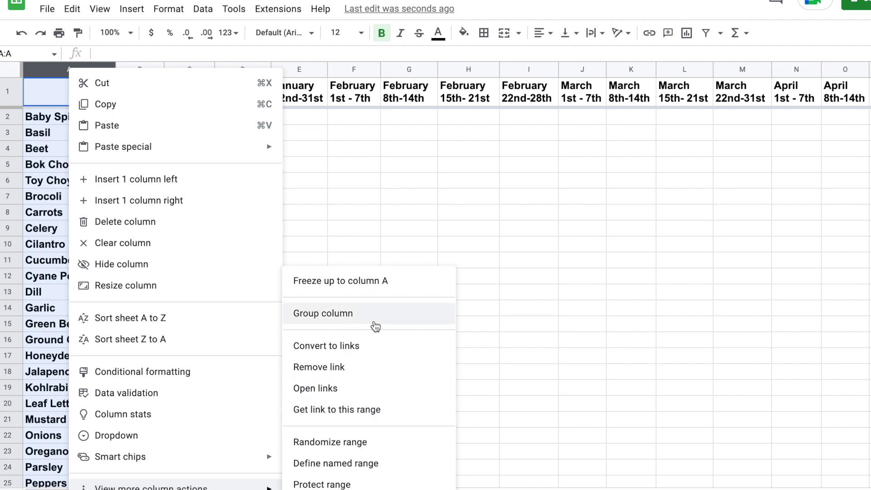
{"action": "left_click", "coordinate": [359, 285]}
{"action": "scroll", "coordinate": [467, 286], "scroll_direction": "right", "scroll_amount": 5}
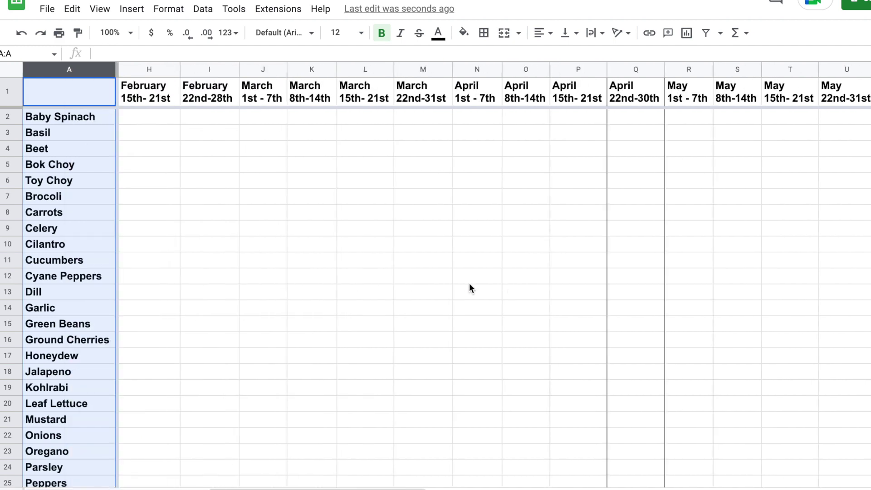
{"action": "scroll", "coordinate": [469, 287], "scroll_direction": "right", "scroll_amount": 10}
{"action": "scroll", "coordinate": [470, 287], "scroll_direction": "left", "scroll_amount": 12}
{"action": "scroll", "coordinate": [470, 285], "scroll_direction": "left", "scroll_amount": 3}
{"action": "scroll", "coordinate": [470, 284], "scroll_direction": "down", "scroll_amount": 5}
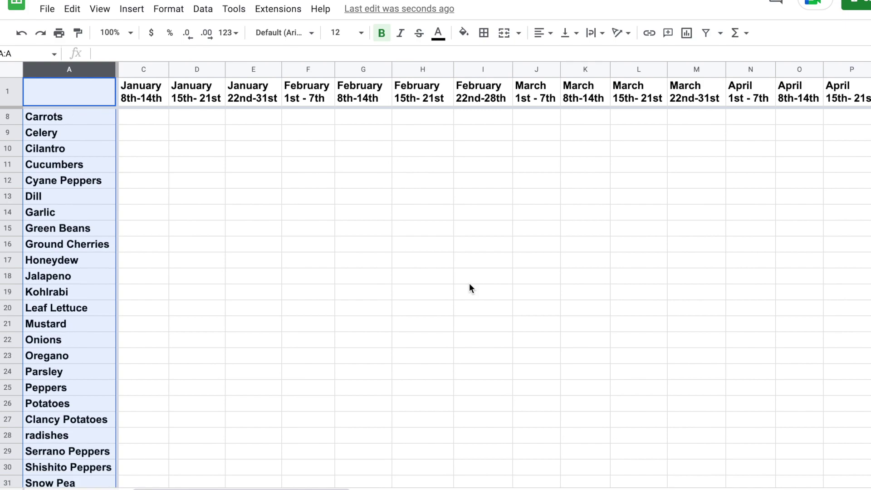
{"action": "scroll", "coordinate": [470, 285], "scroll_direction": "right", "scroll_amount": 5}
{"action": "scroll", "coordinate": [470, 285], "scroll_direction": "up", "scroll_amount": 3}
{"action": "scroll", "coordinate": [470, 284], "scroll_direction": "right", "scroll_amount": 3}
{"action": "scroll", "coordinate": [470, 284], "scroll_direction": "right", "scroll_amount": 3}
{"action": "scroll", "coordinate": [470, 283], "scroll_direction": "down", "scroll_amount": 3}
{"action": "scroll", "coordinate": [470, 283], "scroll_direction": "up", "scroll_amount": 4}
{"action": "scroll", "coordinate": [470, 284], "scroll_direction": "left", "scroll_amount": 6}
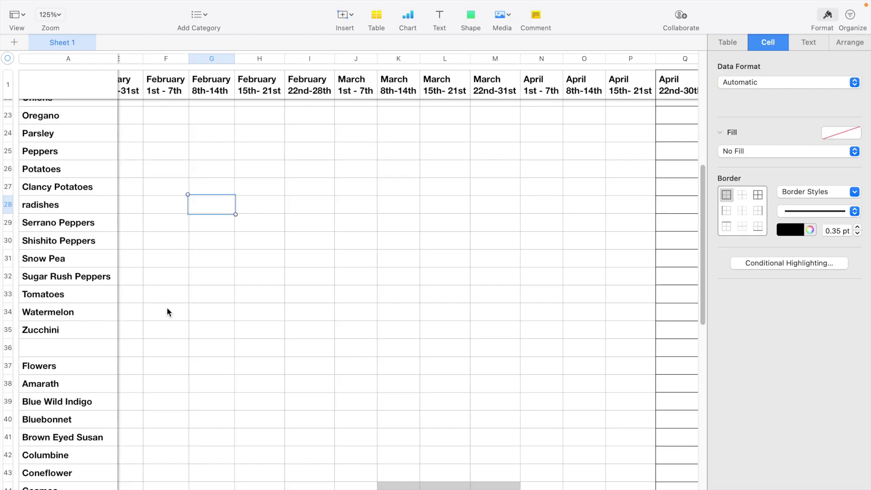
Step: Add a new empty row 65 below Zinnias for the colour key
{"action": "left_click", "coordinate": [167, 311]}
{"action": "scroll", "coordinate": [167, 311], "scroll_direction": "down", "scroll_amount": 10}
{"action": "scroll", "coordinate": [167, 311], "scroll_direction": "left", "scroll_amount": 3}
{"action": "scroll", "coordinate": [167, 312], "scroll_direction": "down", "scroll_amount": 5}
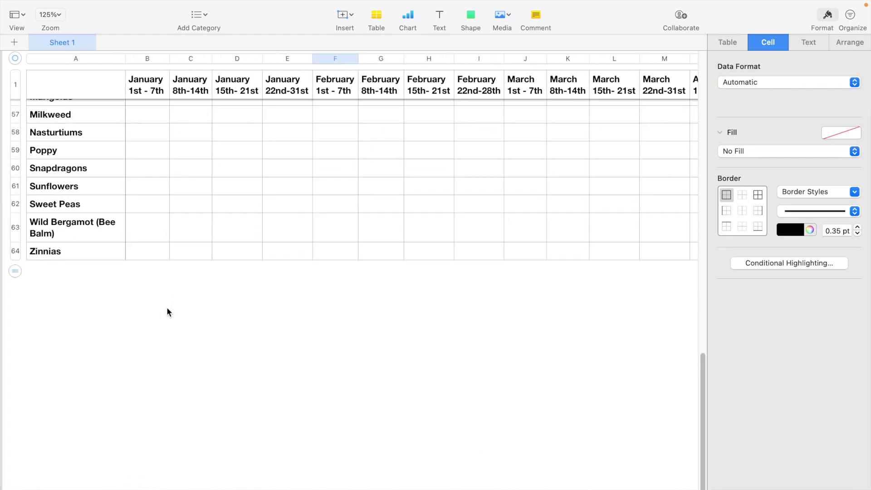
{"action": "left_click", "coordinate": [144, 254]}
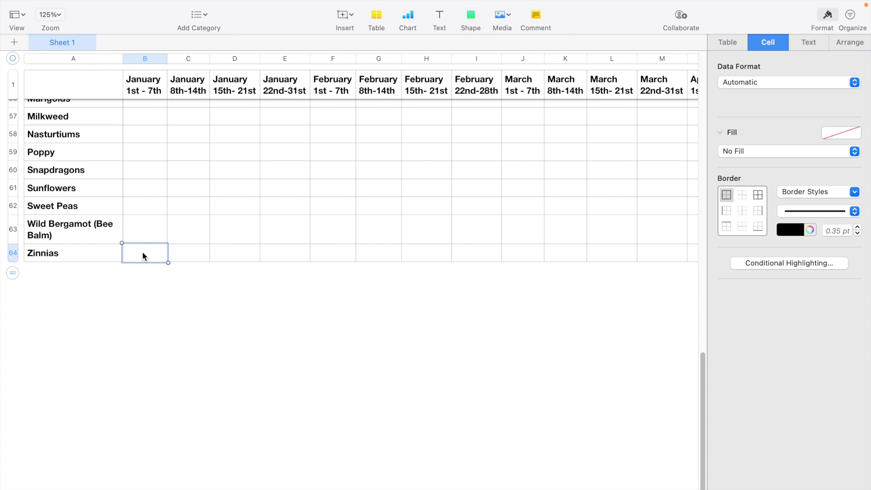
{"action": "left_click", "coordinate": [12, 273]}
{"action": "key", "text": "Down"}
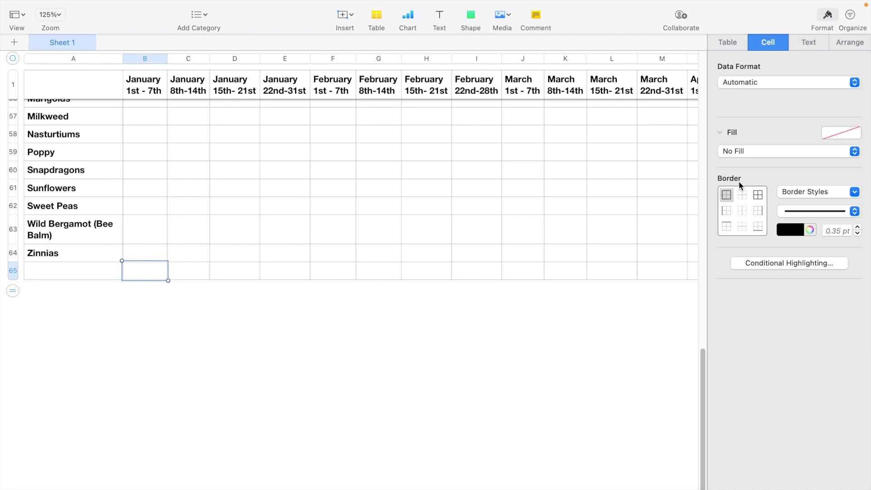
Step: Fill cell B65 light grey and label it 'Start Indoors'
{"action": "left_click", "coordinate": [755, 151]}
{"action": "left_click", "coordinate": [754, 161]}
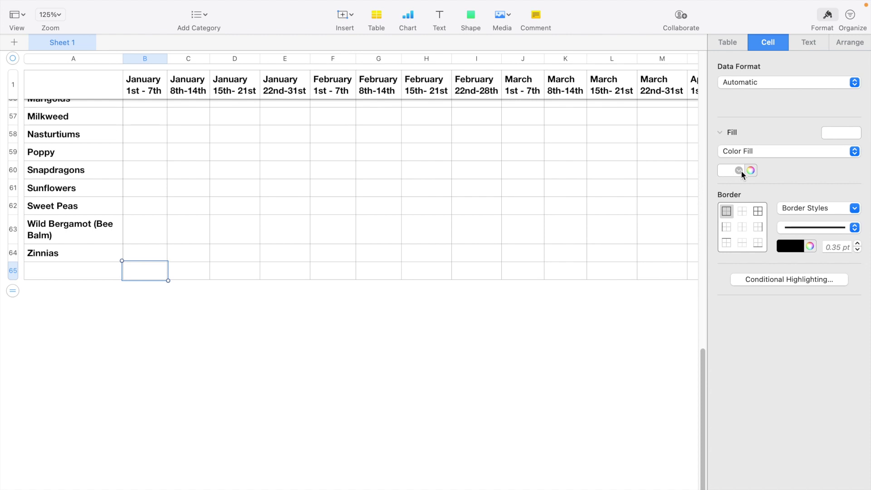
{"action": "left_click", "coordinate": [699, 250]}
{"action": "left_click", "coordinate": [138, 274]}
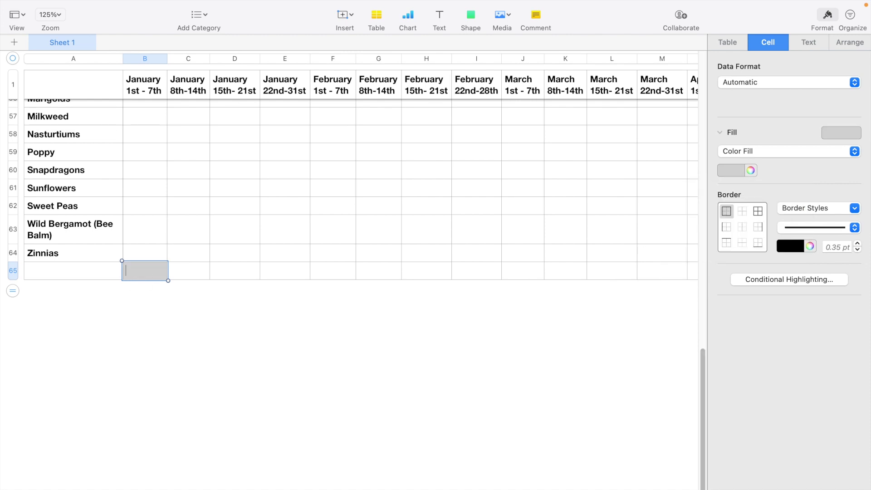
{"action": "type", "text": "Sunflo"}
{"action": "key", "text": "BackSpace"}
{"action": "key", "text": "BackSpace"}
{"action": "type", "text": "Star"}
{"action": "type", "text": "t Indoors"}
{"action": "left_click", "coordinate": [181, 279]}
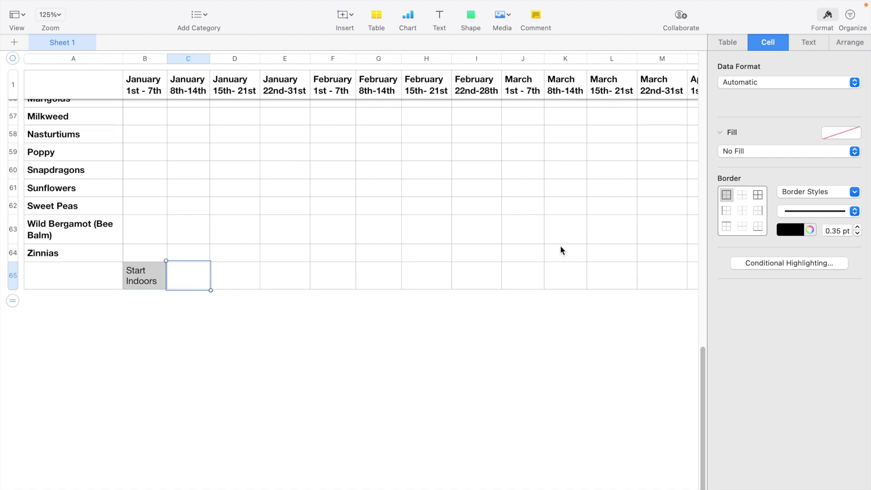
Step: Fill cell C65 bright green, label it 'Transplant', and widen column C
{"action": "left_click", "coordinate": [744, 151]}
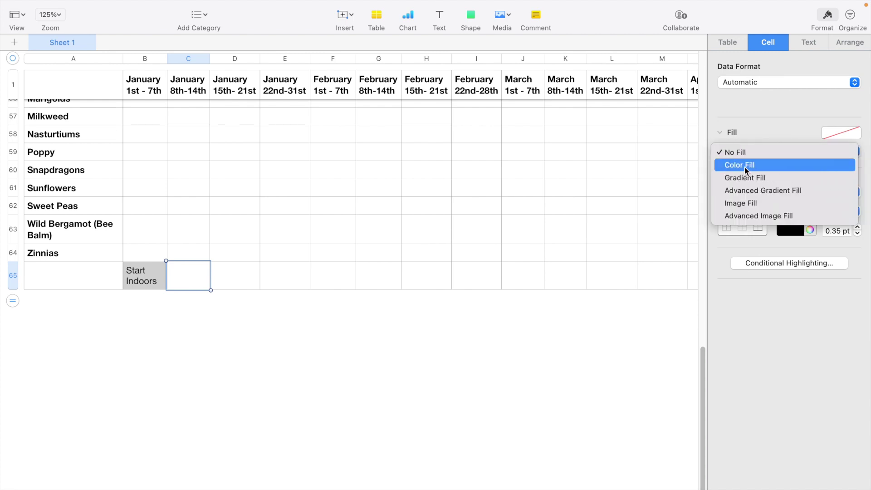
{"action": "left_click", "coordinate": [745, 167]}
{"action": "left_click", "coordinate": [739, 171]}
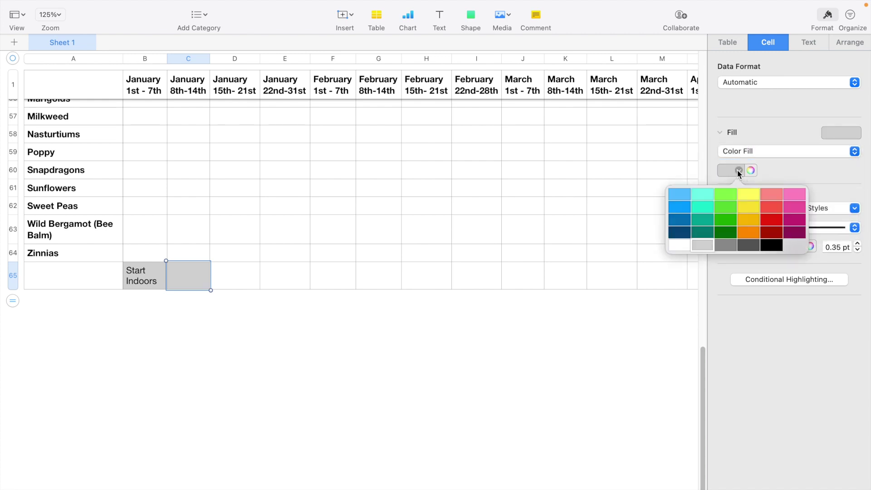
{"action": "left_click", "coordinate": [722, 202]}
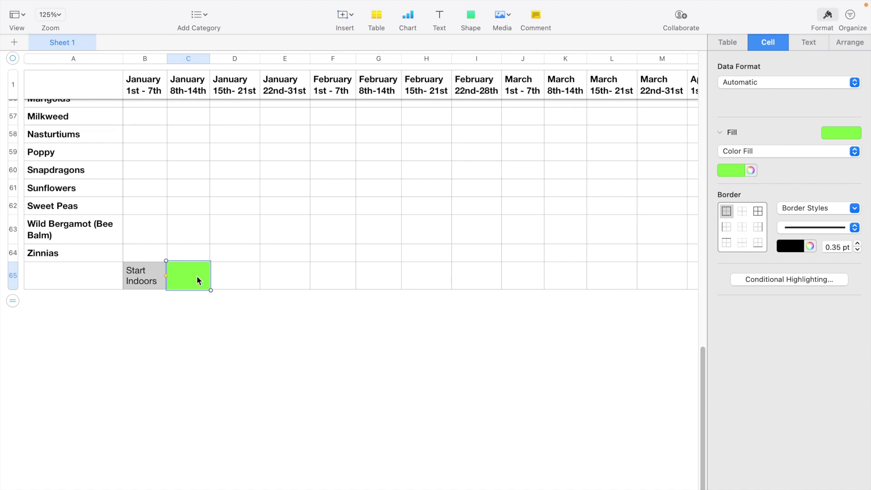
{"action": "left_click", "coordinate": [198, 277]}
{"action": "type", "text": "Tr"}
{"action": "type", "text": "ansplant"}
{"action": "left_click", "coordinate": [223, 283]}
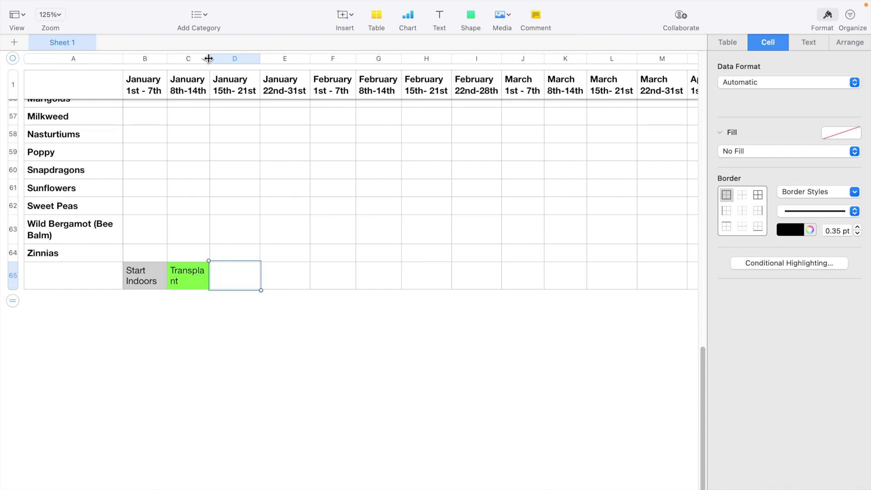
{"action": "left_click_drag", "start_coordinate": [210, 59], "coordinate": [220, 59]}
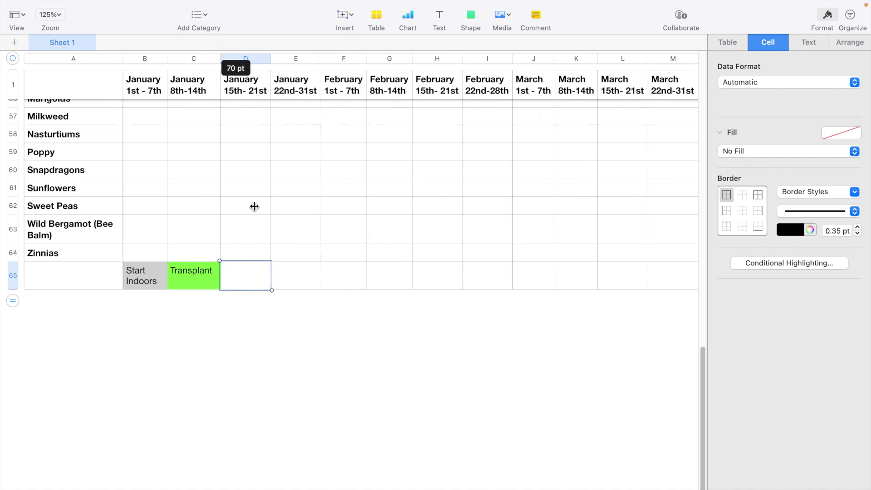
Step: Fill cell D65 teal and label it 'Start Outside'
{"action": "left_click", "coordinate": [752, 151]}
{"action": "left_click", "coordinate": [751, 167]}
{"action": "left_click", "coordinate": [259, 274]}
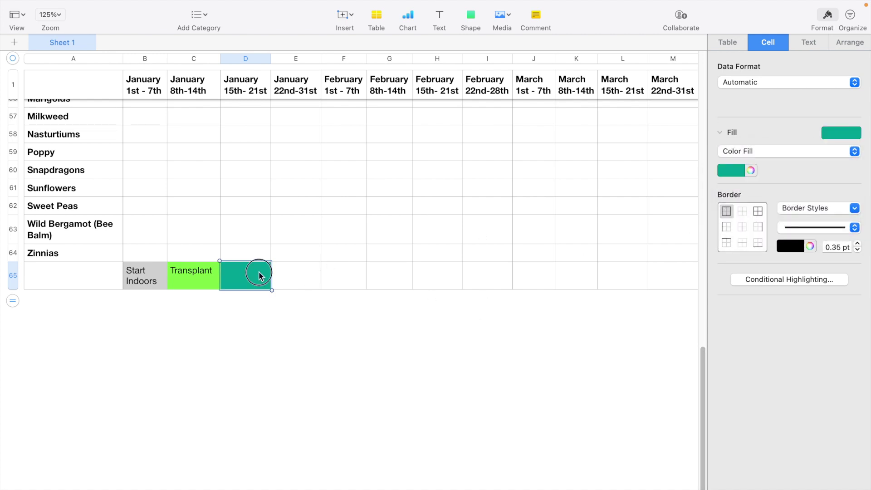
{"action": "type", "text": "Sta"}
{"action": "type", "text": "rt Outside"}
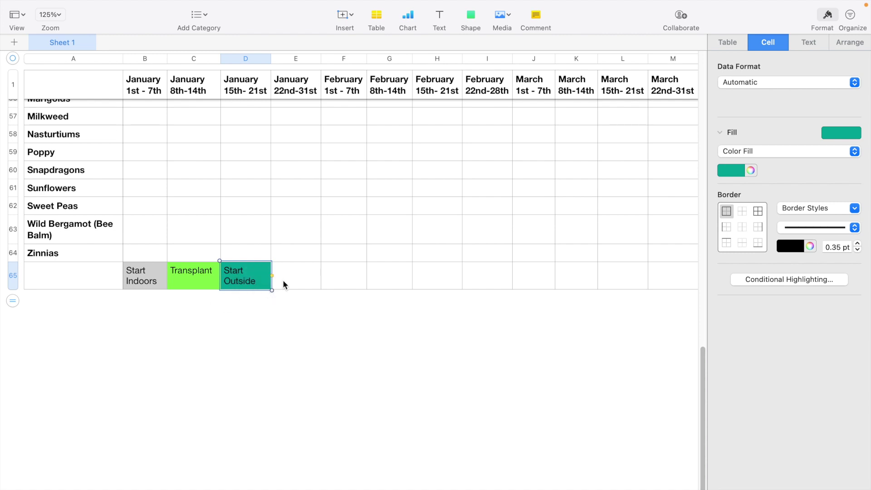
{"action": "left_click", "coordinate": [285, 285]}
Step: Fill cell E65 light blue and label it 'Stratify'
{"action": "left_click", "coordinate": [754, 153]}
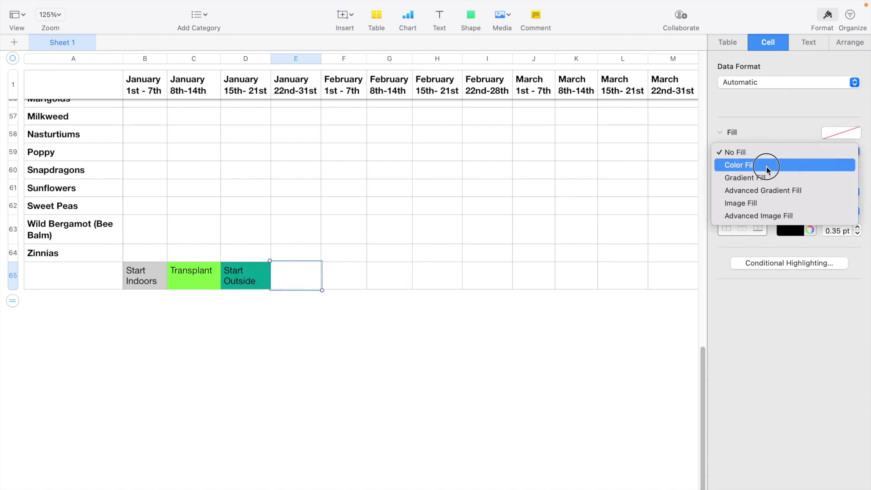
{"action": "left_click", "coordinate": [738, 171]}
{"action": "left_click", "coordinate": [681, 199]}
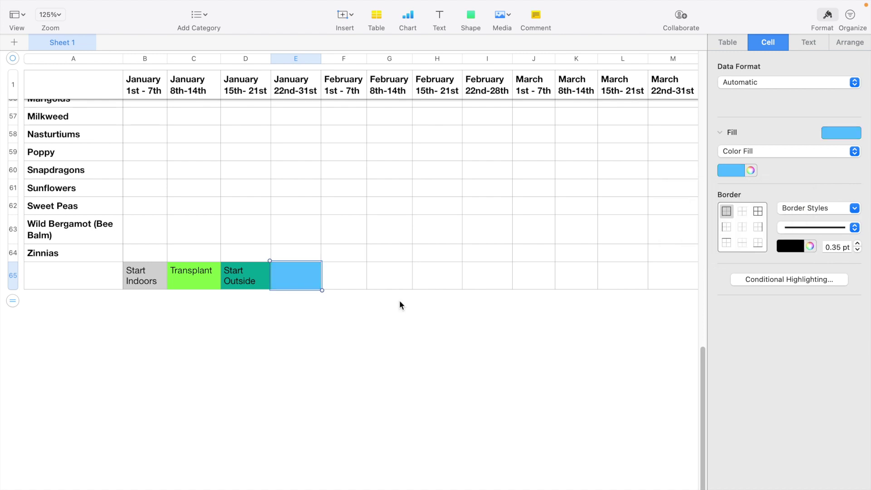
{"action": "type", "text": "Stratify"}
{"action": "key", "text": "Tab"}
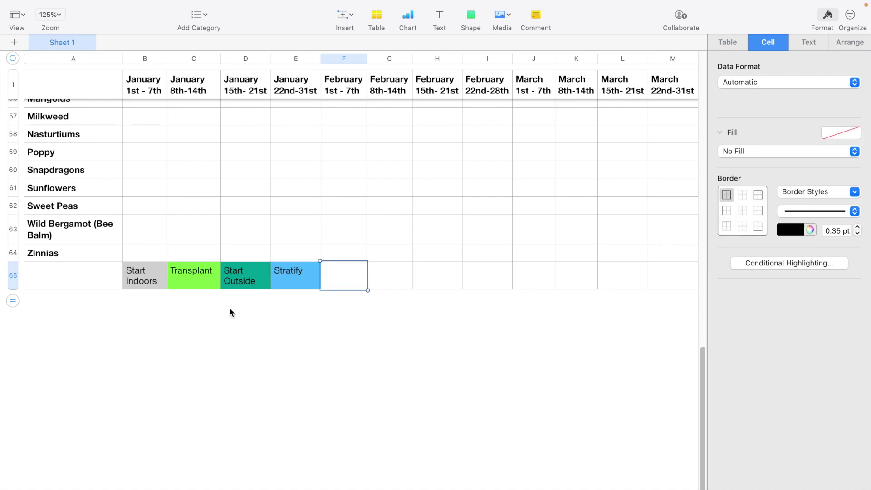
{"action": "scroll", "coordinate": [230, 306], "scroll_direction": "up", "scroll_amount": 20}
{"action": "left_click", "coordinate": [377, 409]}
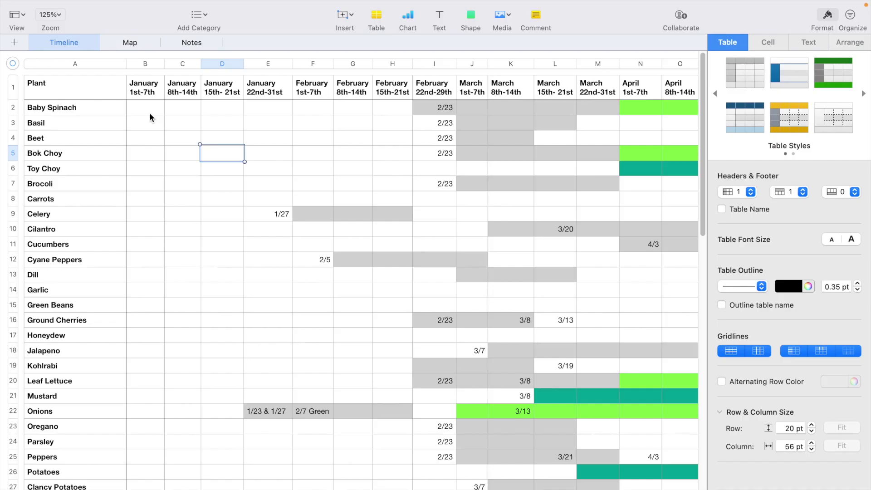
Step: Switch to the Map sheet showing the garden bed layout
{"action": "left_click", "coordinate": [131, 43]}
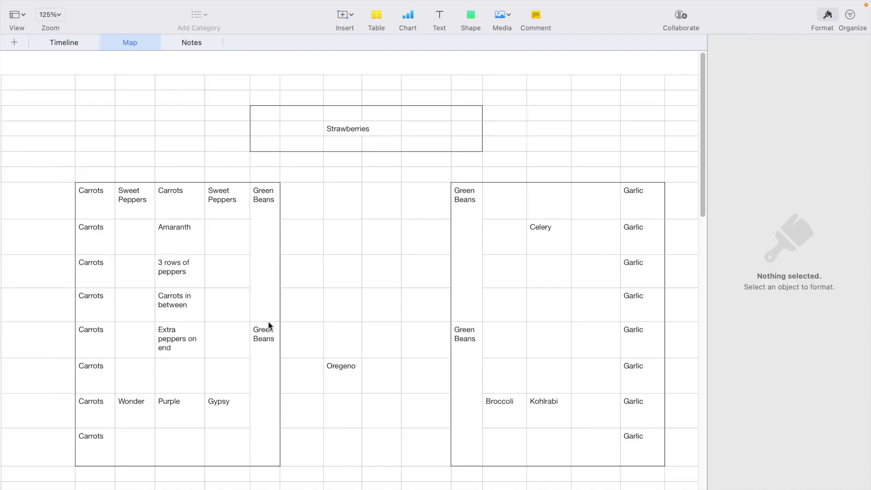
Step: Scroll down to the bottom of the garden Map's bed layout and back up
{"action": "scroll", "coordinate": [336, 331], "scroll_direction": "down", "scroll_amount": 2}
{"action": "scroll", "coordinate": [336, 331], "scroll_direction": "down", "scroll_amount": 5}
{"action": "scroll", "coordinate": [336, 331], "scroll_direction": "down", "scroll_amount": 2}
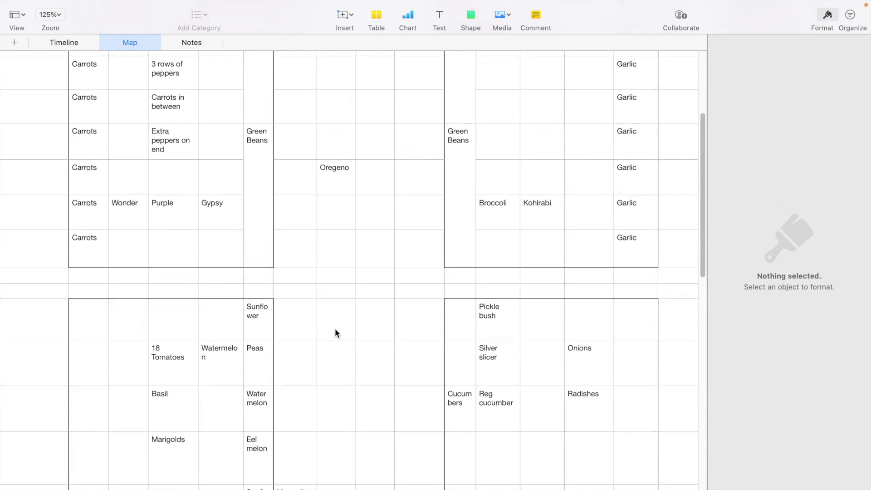
{"action": "scroll", "coordinate": [336, 331], "scroll_direction": "down", "scroll_amount": 7}
{"action": "scroll", "coordinate": [335, 331], "scroll_direction": "down", "scroll_amount": 2}
{"action": "scroll", "coordinate": [335, 332], "scroll_direction": "down", "scroll_amount": 5}
{"action": "scroll", "coordinate": [336, 331], "scroll_direction": "down", "scroll_amount": 2}
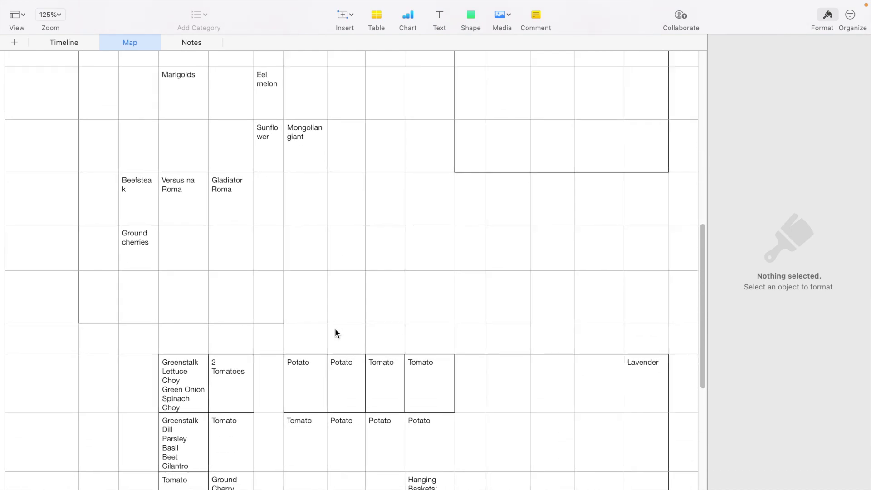
{"action": "scroll", "coordinate": [336, 331], "scroll_direction": "down", "scroll_amount": 7}
{"action": "scroll", "coordinate": [336, 331], "scroll_direction": "down", "scroll_amount": 2}
{"action": "scroll", "coordinate": [335, 332], "scroll_direction": "down", "scroll_amount": 2}
{"action": "scroll", "coordinate": [336, 331], "scroll_direction": "down", "scroll_amount": 2}
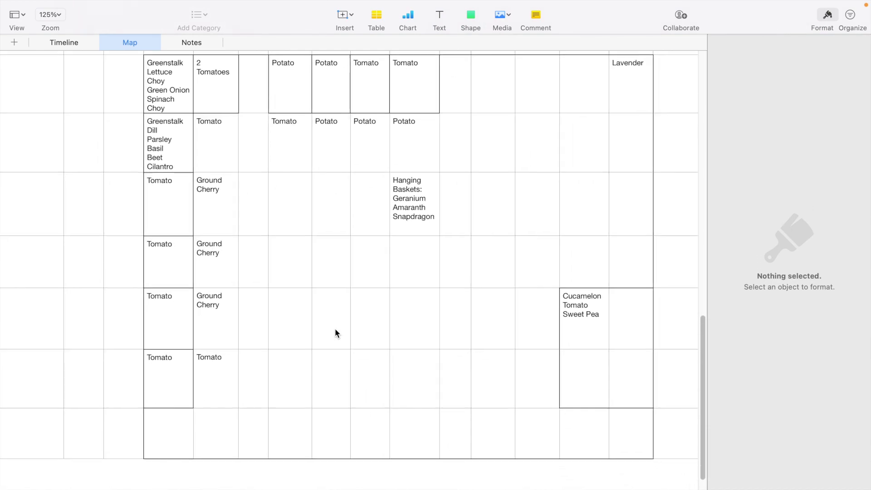
{"action": "scroll", "coordinate": [335, 328], "scroll_direction": "down", "scroll_amount": 1}
{"action": "scroll", "coordinate": [334, 328], "scroll_direction": "up", "scroll_amount": 1}
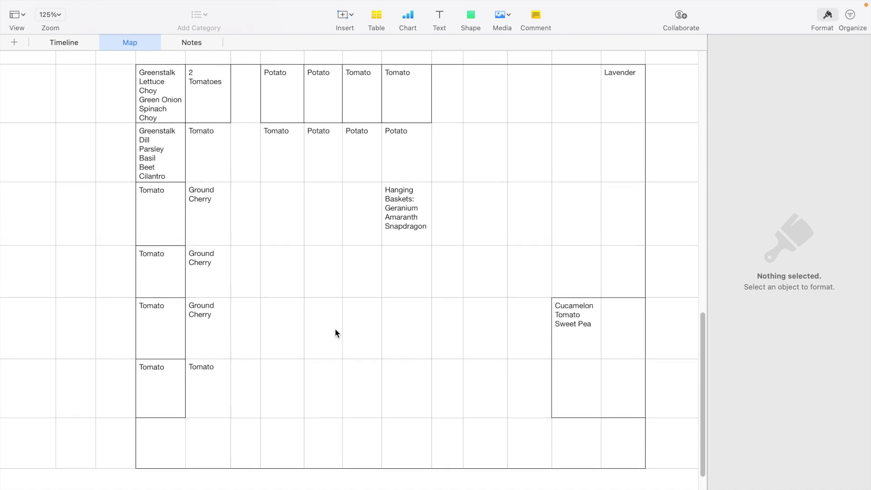
{"action": "scroll", "coordinate": [335, 333], "scroll_direction": "up", "scroll_amount": 1}
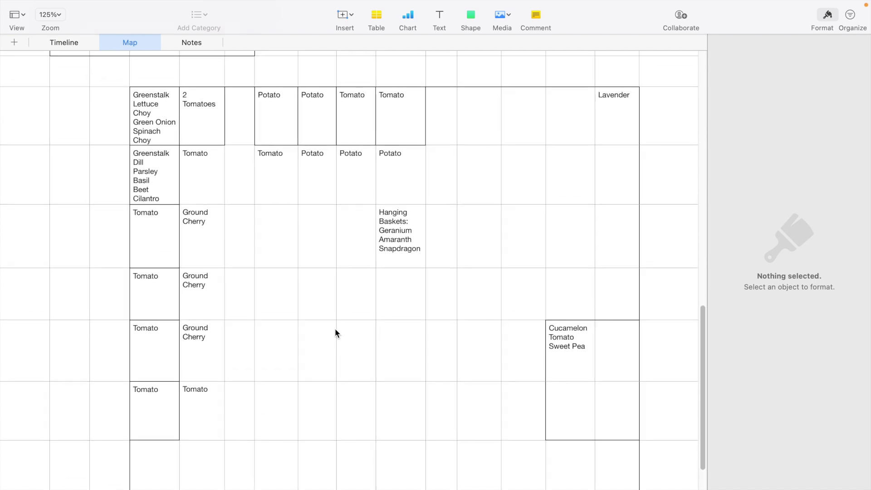
{"action": "scroll", "coordinate": [335, 329], "scroll_direction": "up", "scroll_amount": 1}
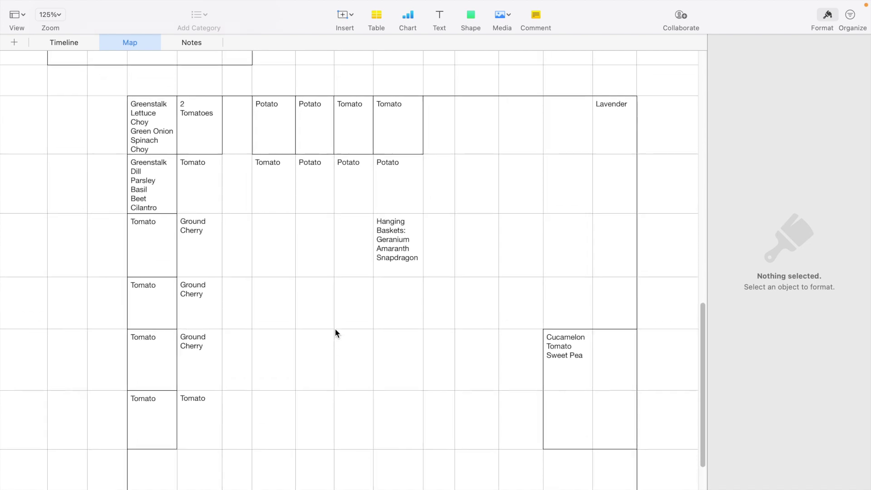
{"action": "scroll", "coordinate": [335, 329], "scroll_direction": "up", "scroll_amount": 2}
{"action": "scroll", "coordinate": [335, 329], "scroll_direction": "up", "scroll_amount": 4}
{"action": "scroll", "coordinate": [335, 329], "scroll_direction": "up", "scroll_amount": 3}
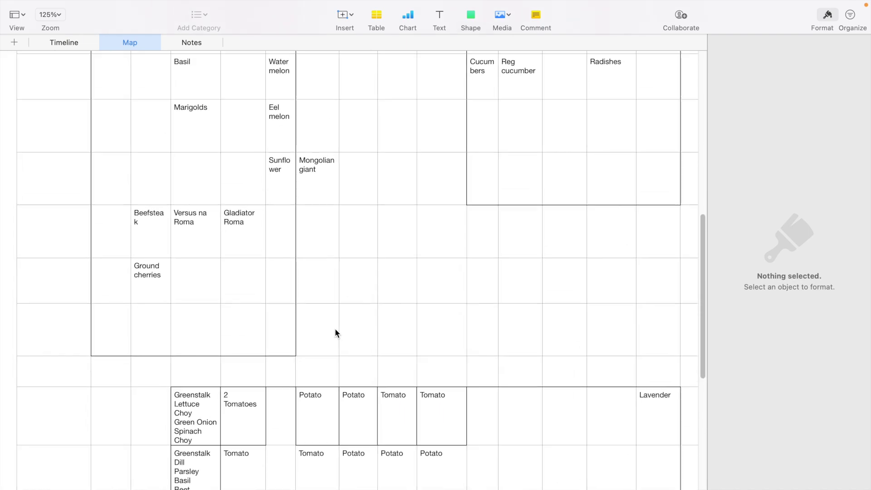
{"action": "scroll", "coordinate": [335, 329], "scroll_direction": "up", "scroll_amount": 4}
{"action": "scroll", "coordinate": [335, 329], "scroll_direction": "up", "scroll_amount": 2}
{"action": "scroll", "coordinate": [335, 329], "scroll_direction": "up", "scroll_amount": 2}
{"action": "scroll", "coordinate": [335, 328], "scroll_direction": "up", "scroll_amount": 3}
Step: Pan sideways across the bed layout, then switch to the Notes sheet
{"action": "scroll", "coordinate": [335, 328], "scroll_direction": "right", "scroll_amount": 5}
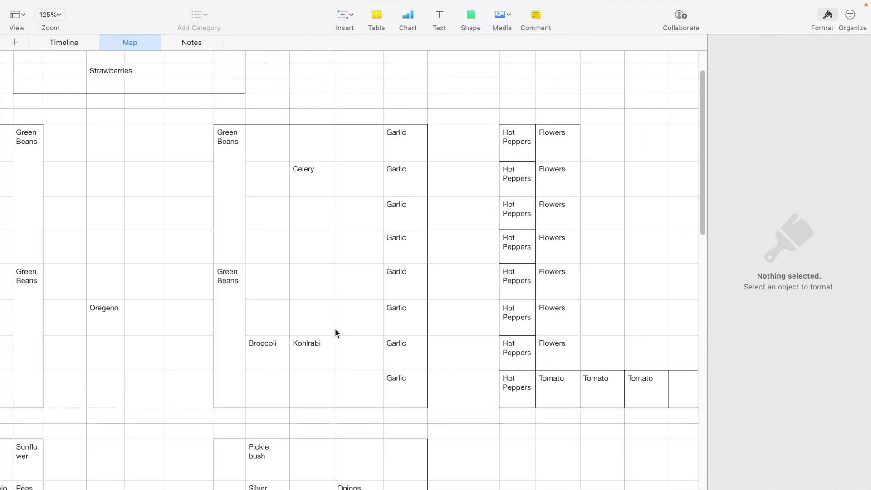
{"action": "scroll", "coordinate": [335, 328], "scroll_direction": "down", "scroll_amount": 2}
{"action": "scroll", "coordinate": [335, 330], "scroll_direction": "down", "scroll_amount": 2}
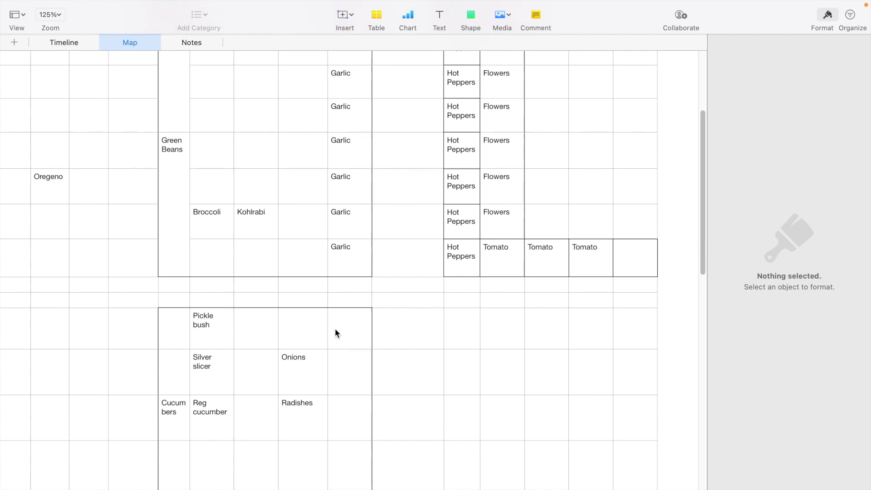
{"action": "scroll", "coordinate": [335, 330], "scroll_direction": "up", "scroll_amount": 5}
{"action": "scroll", "coordinate": [335, 330], "scroll_direction": "left", "scroll_amount": 8}
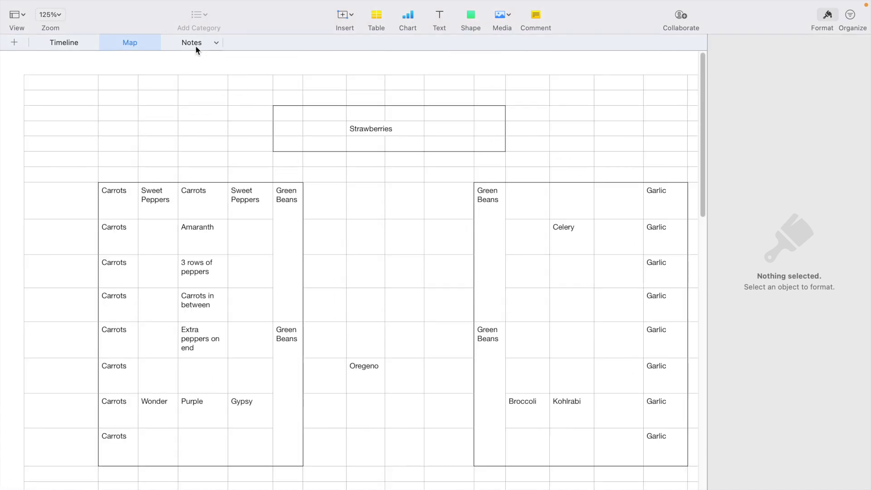
{"action": "left_click", "coordinate": [195, 46]}
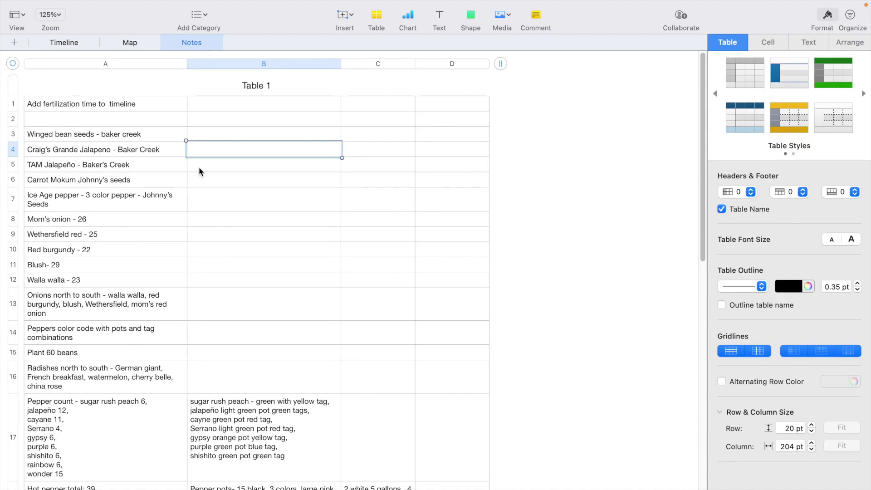
Step: Scroll down the Notes table past the seed sources, onion varieties and pepper counts
{"action": "scroll", "coordinate": [224, 301], "scroll_direction": "down", "scroll_amount": 2}
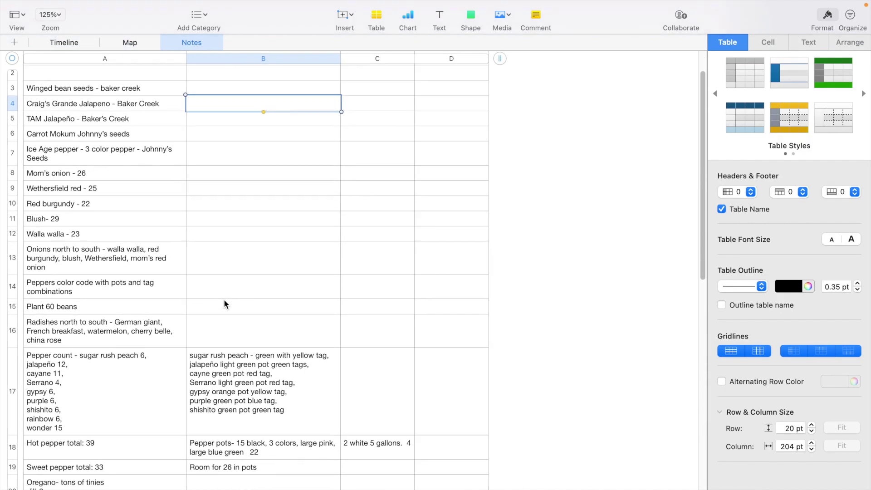
{"action": "scroll", "coordinate": [224, 300], "scroll_direction": "down", "scroll_amount": 3}
{"action": "scroll", "coordinate": [224, 300], "scroll_direction": "down", "scroll_amount": 1}
{"action": "scroll", "coordinate": [224, 300], "scroll_direction": "down", "scroll_amount": 1}
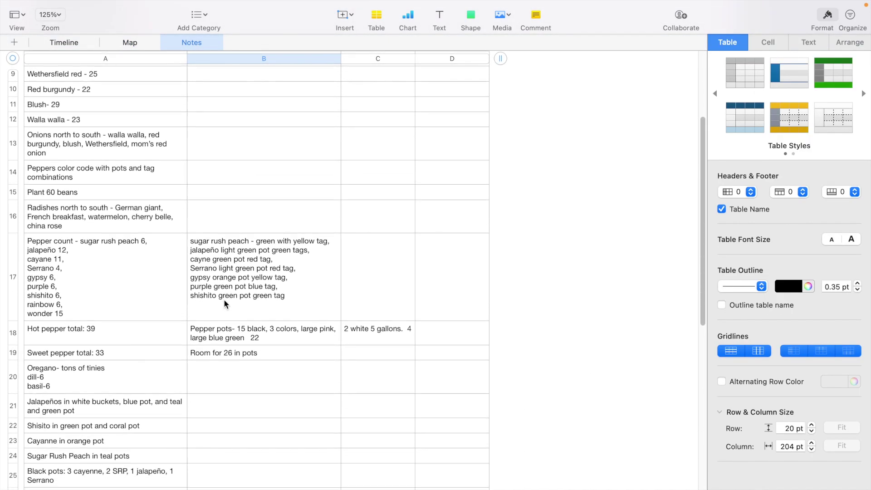
{"action": "scroll", "coordinate": [224, 300], "scroll_direction": "down", "scroll_amount": 2}
{"action": "scroll", "coordinate": [224, 301], "scroll_direction": "down", "scroll_amount": 1}
{"action": "scroll", "coordinate": [224, 299], "scroll_direction": "down", "scroll_amount": 1}
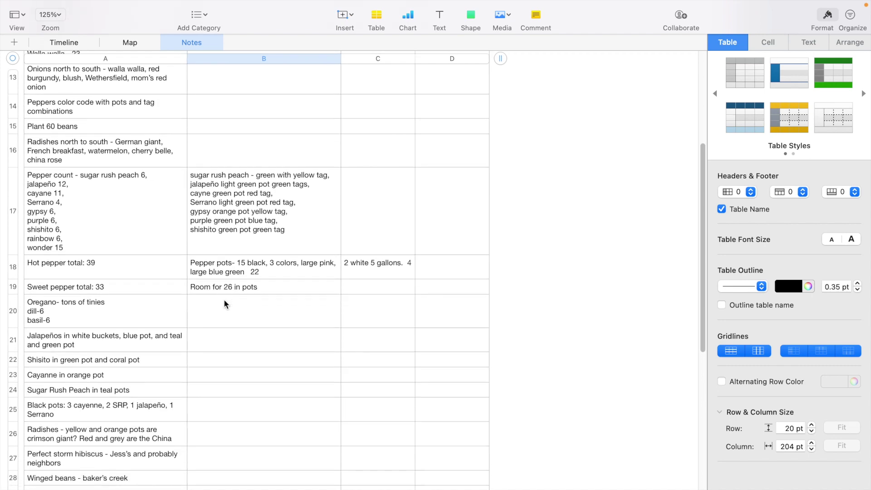
{"action": "scroll", "coordinate": [224, 298], "scroll_direction": "down", "scroll_amount": 1}
{"action": "scroll", "coordinate": [224, 299], "scroll_direction": "down", "scroll_amount": 1}
{"action": "scroll", "coordinate": [224, 298], "scroll_direction": "down", "scroll_amount": 1}
{"action": "scroll", "coordinate": [224, 299], "scroll_direction": "down", "scroll_amount": 2}
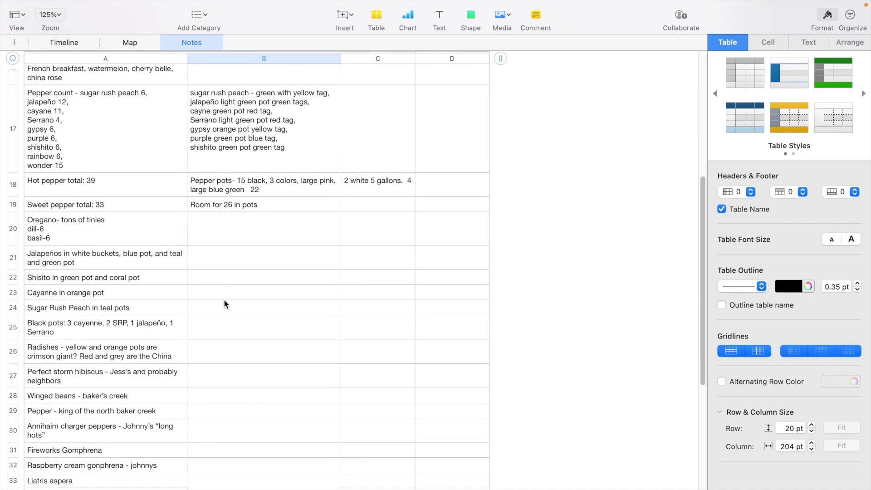
{"action": "scroll", "coordinate": [224, 298], "scroll_direction": "down", "scroll_amount": 1}
{"action": "scroll", "coordinate": [224, 299], "scroll_direction": "down", "scroll_amount": 1}
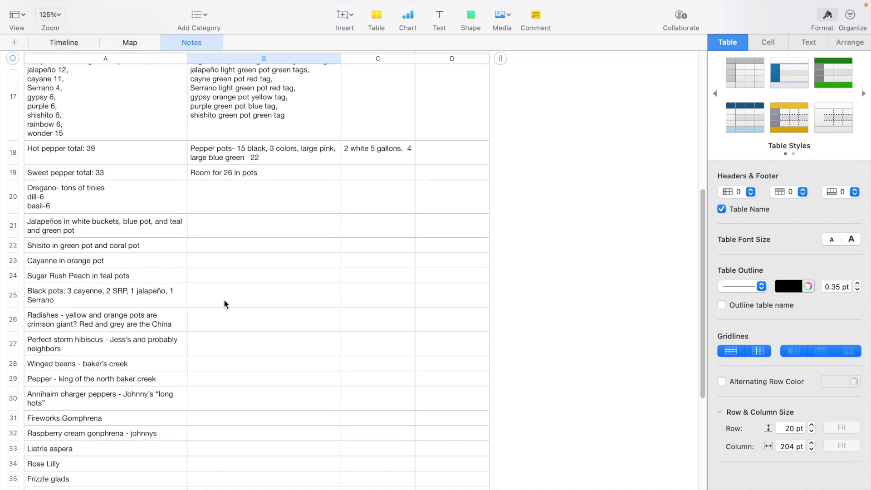
{"action": "scroll", "coordinate": [225, 299], "scroll_direction": "down", "scroll_amount": 3}
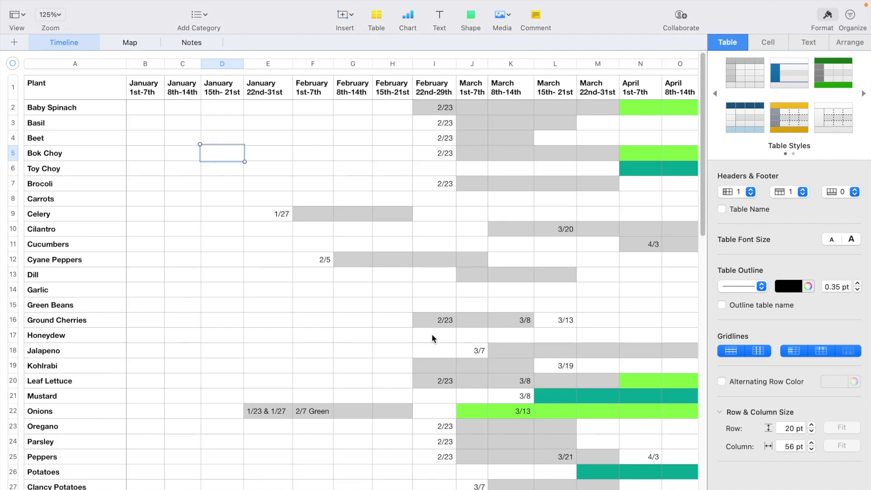